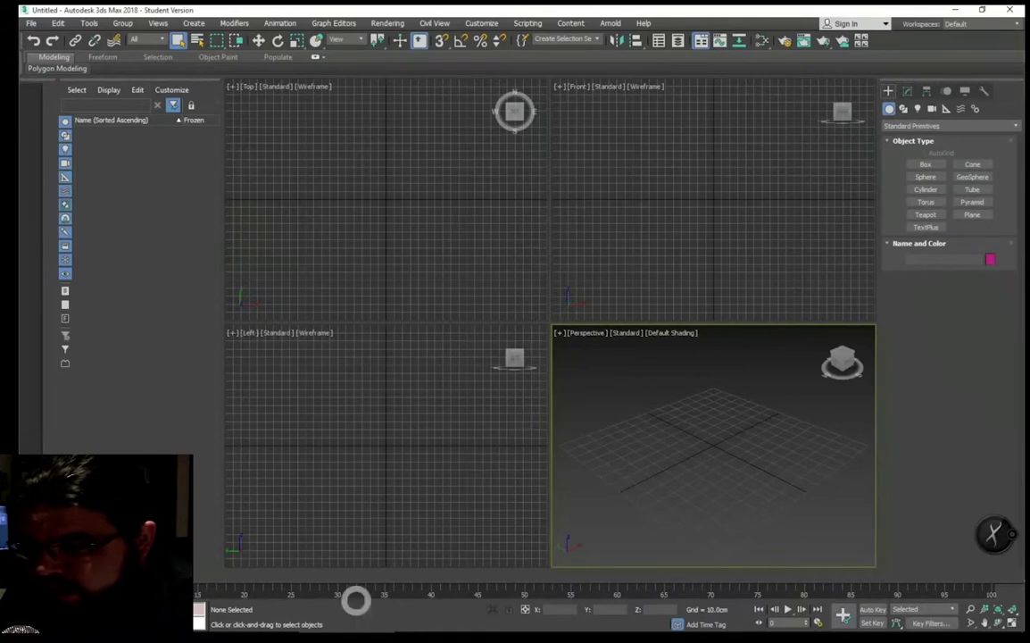
- Look over wood reference images in Chrome, then open the Slate Material Editor in 3ds Max
{"action": "left_click", "coordinate": [254, 619]}
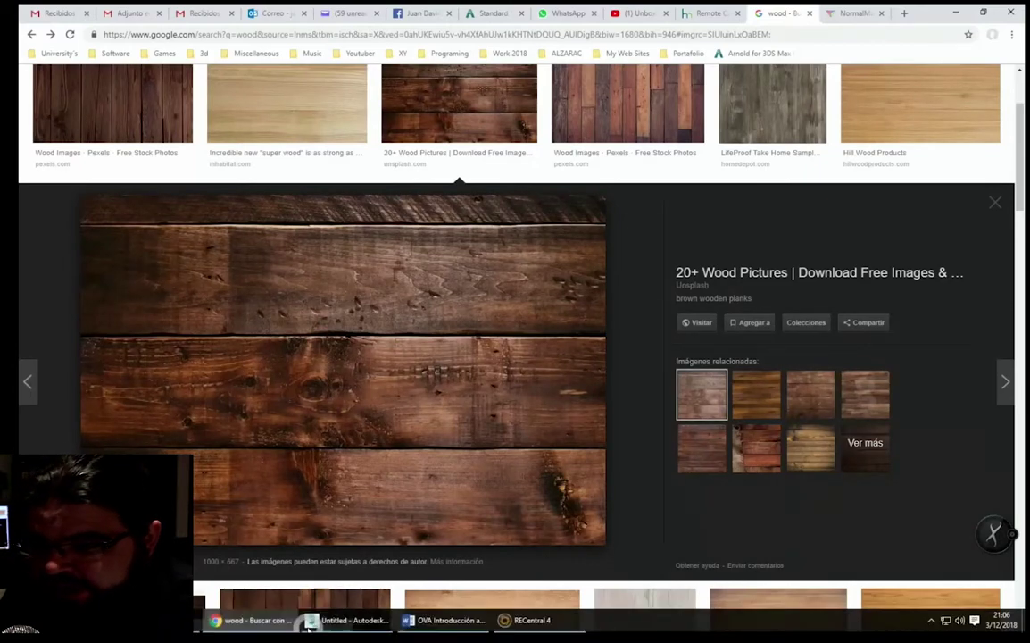
{"action": "left_click", "coordinate": [351, 621]}
{"action": "left_click", "coordinate": [762, 41]}
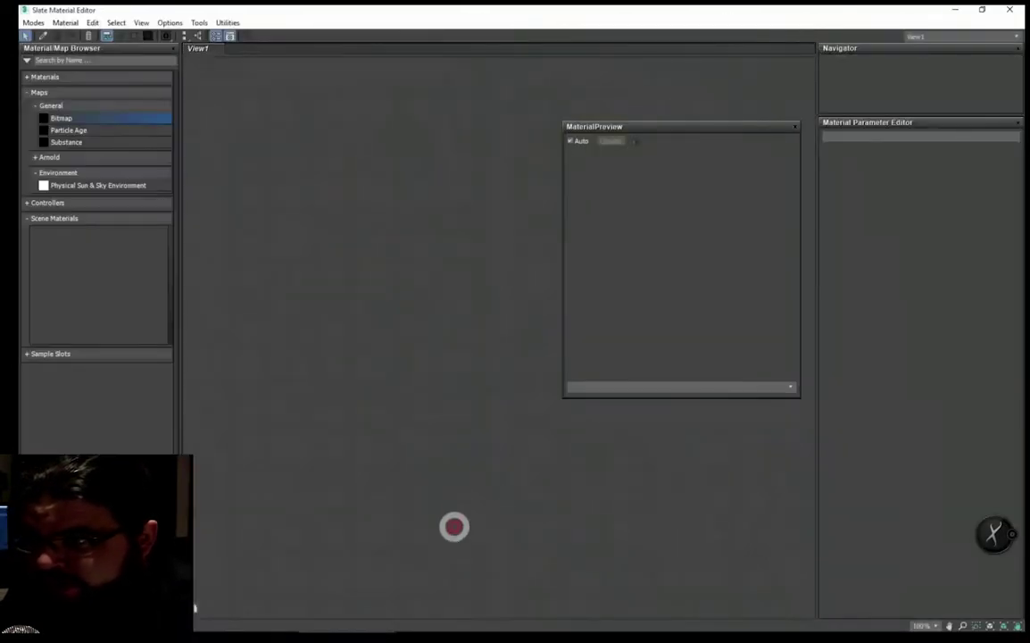
- Drag an Arnold Standard Surface material (Material #25) from the browser into View1
{"action": "left_click", "coordinate": [49, 157]}
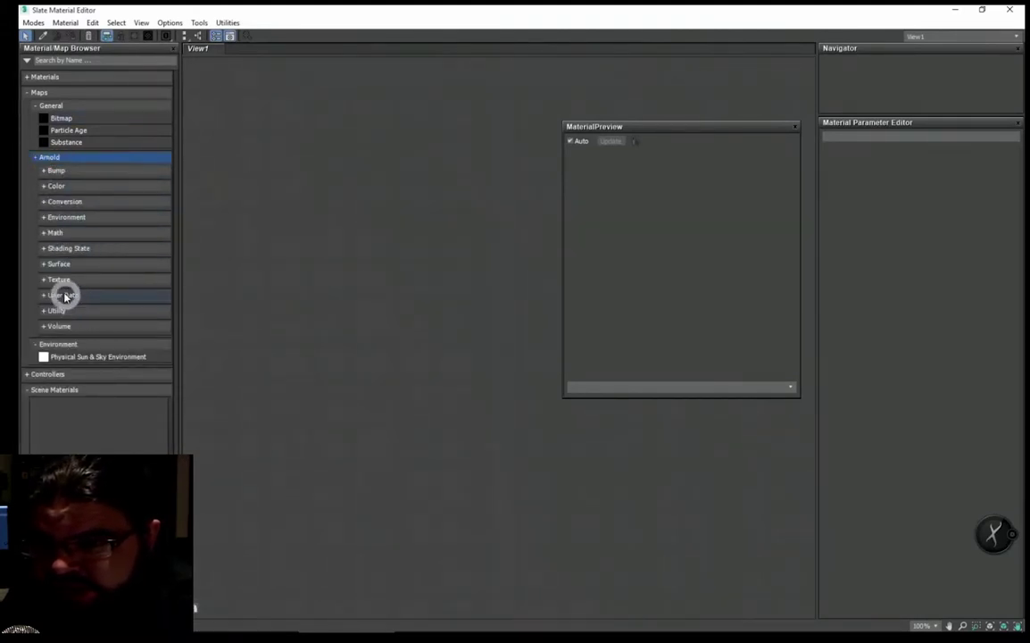
{"action": "left_click", "coordinate": [50, 77]}
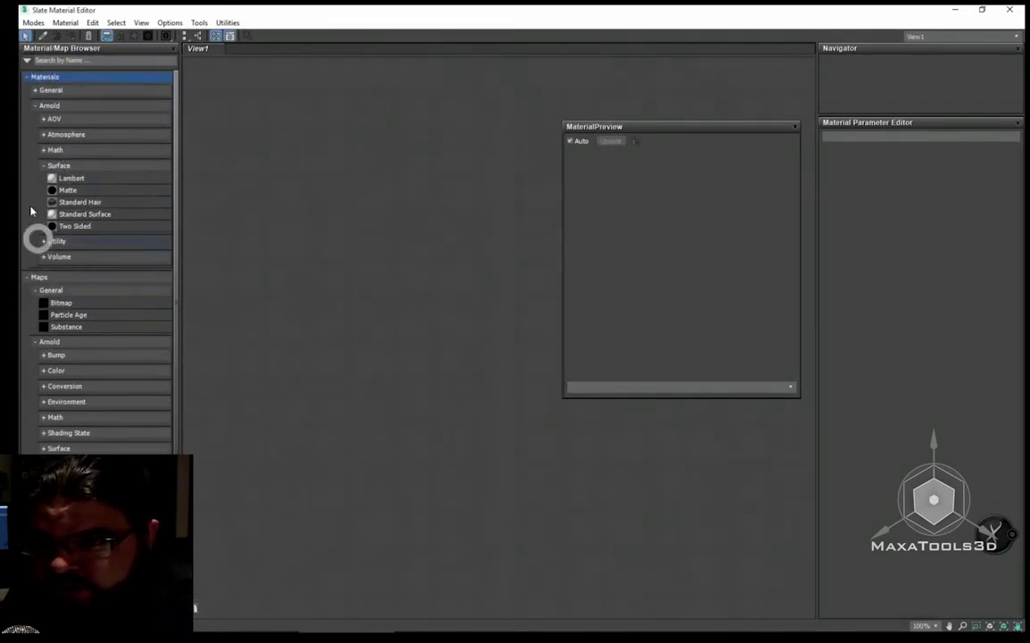
{"action": "left_click", "coordinate": [30, 78]}
{"action": "left_click", "coordinate": [31, 93]}
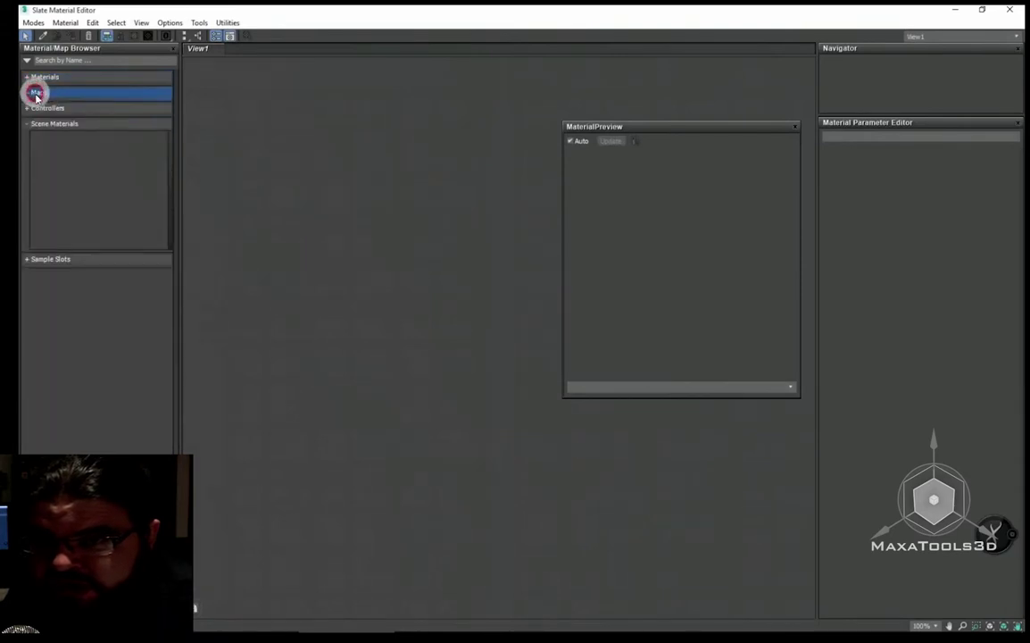
{"action": "left_click", "coordinate": [32, 92]}
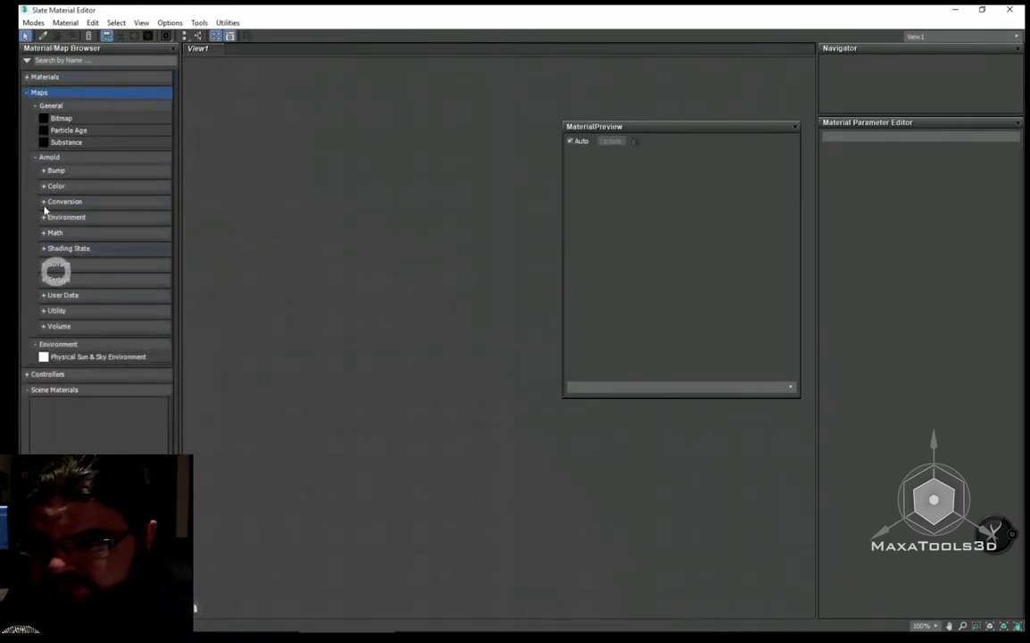
{"action": "left_click", "coordinate": [34, 93]}
{"action": "left_click", "coordinate": [30, 77]}
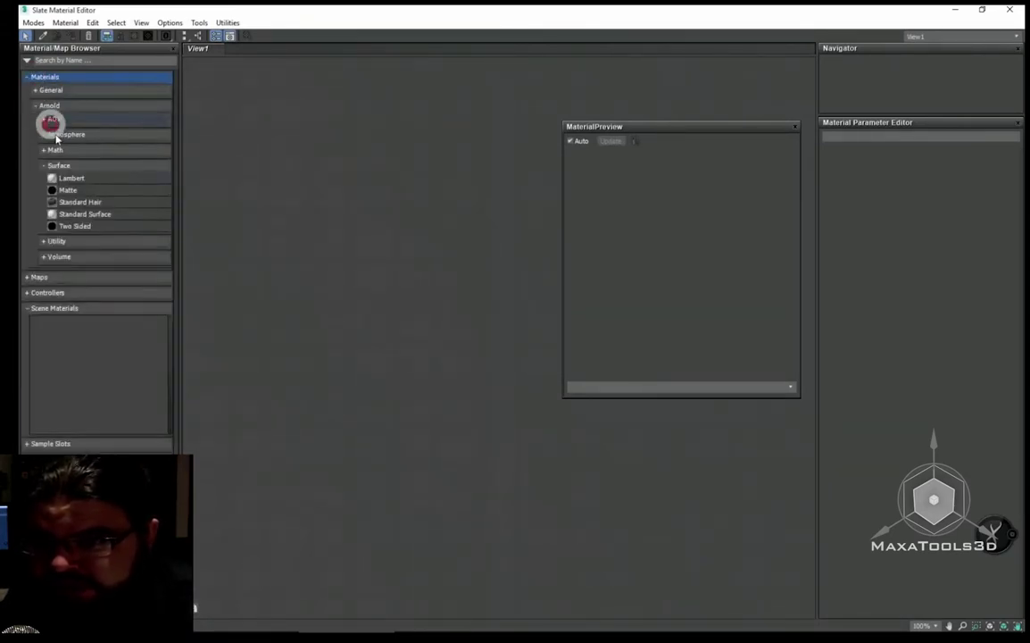
{"action": "mouse_move", "coordinate": [71, 214]}
{"action": "left_mouse_down"}
{"action": "mouse_move", "coordinate": [395, 165]}
{"action": "mouse_move", "coordinate": [443, 104]}
{"action": "left_mouse_up"}
- Open the Standard Surface node's parameters and rename the material Madera
{"action": "double_click", "coordinate": [381, 145]}
{"action": "left_click", "coordinate": [313, 211]}
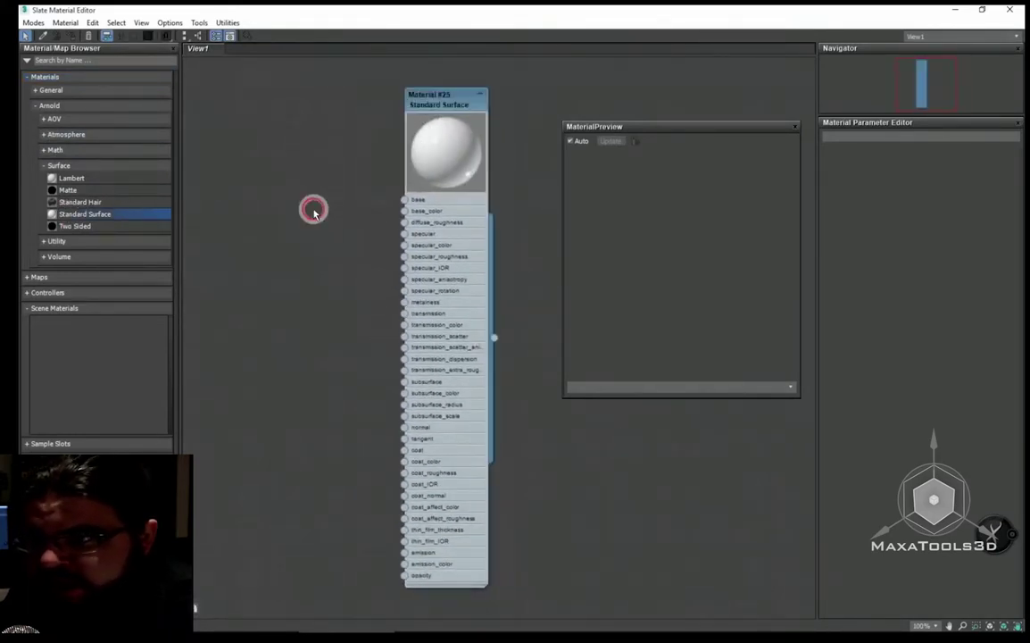
{"action": "double_click", "coordinate": [436, 96]}
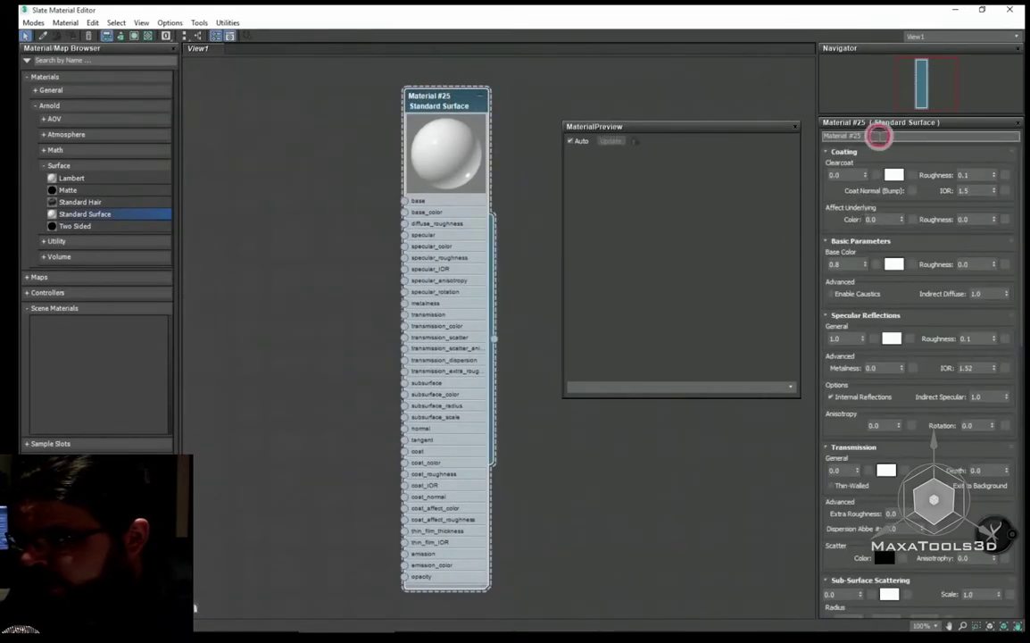
{"action": "left_click", "coordinate": [878, 136]}
{"action": "left_click", "coordinate": [730, 161]}
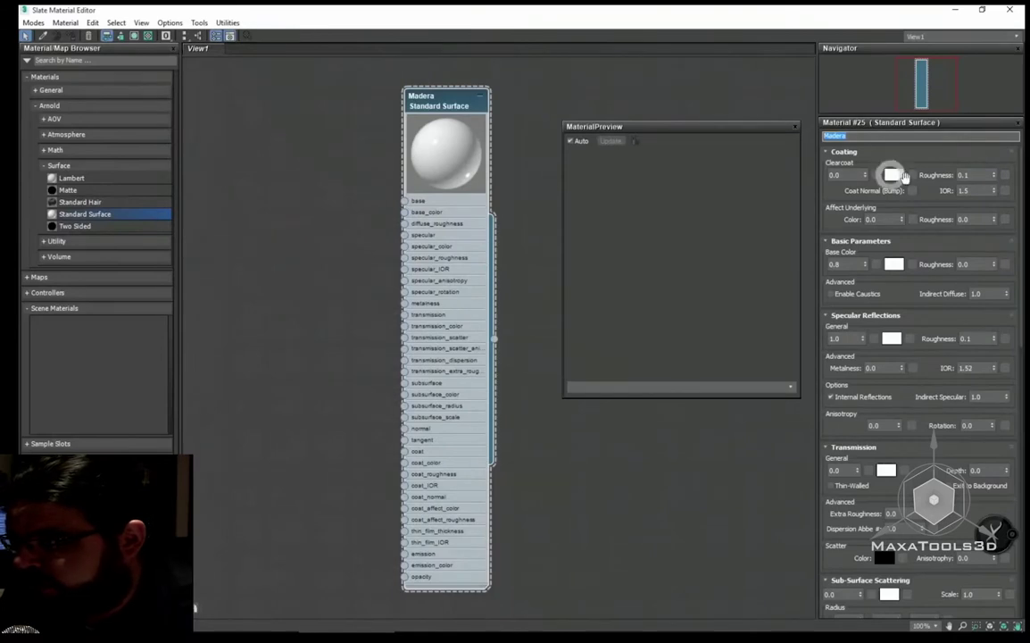
- Collapse Coating and set Base Color to a dark reddish-brown wood tone
{"action": "left_click", "coordinate": [893, 152]}
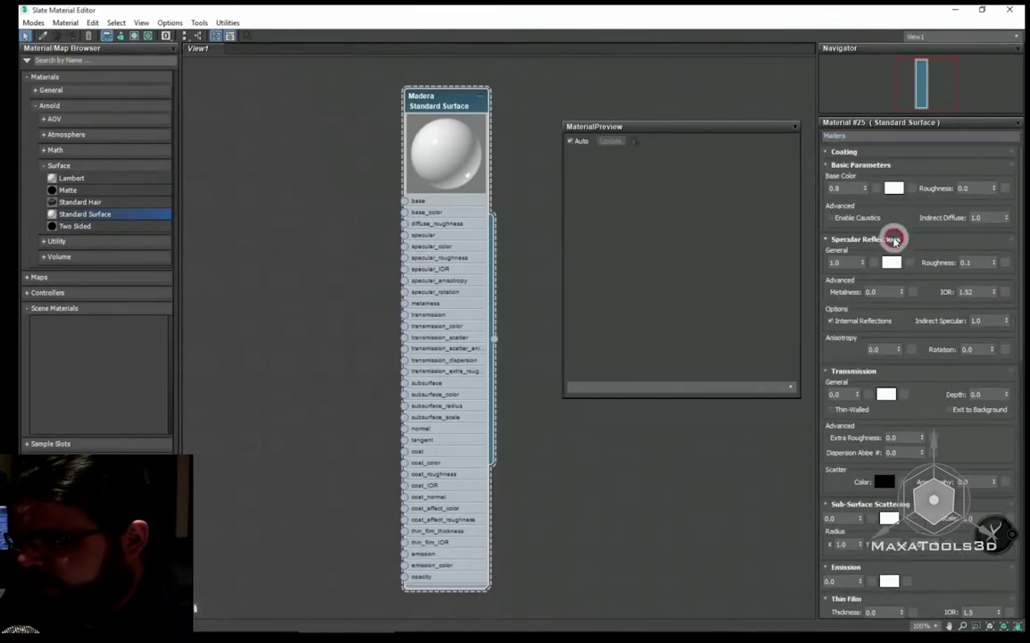
{"action": "left_click", "coordinate": [894, 187]}
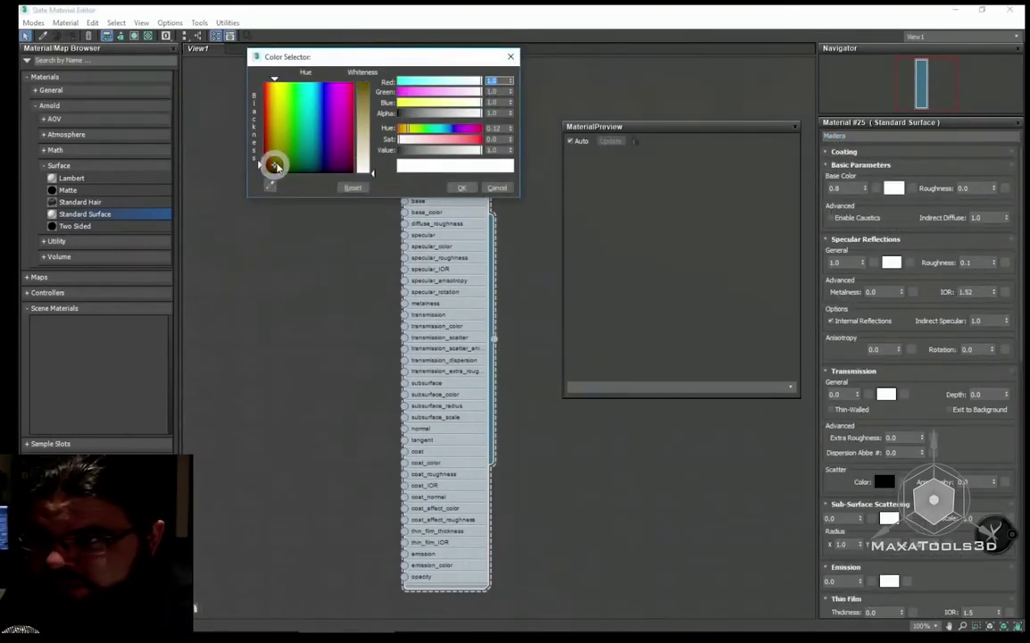
{"action": "left_click_drag", "start_coordinate": [274, 166], "coordinate": [362, 88]}
{"action": "left_click", "coordinate": [462, 188]}
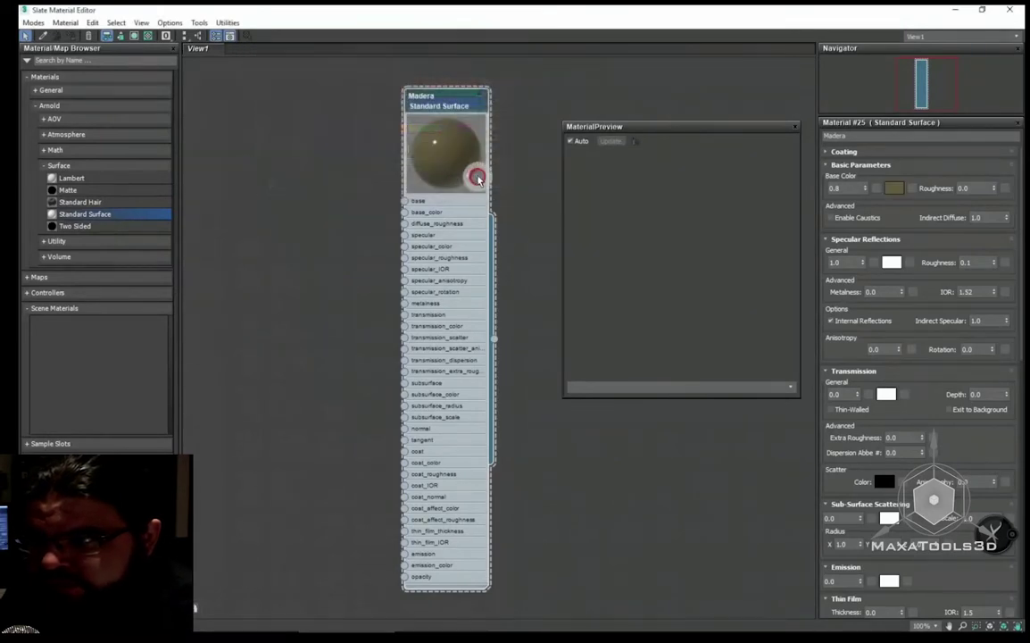
{"action": "left_click", "coordinate": [893, 187]}
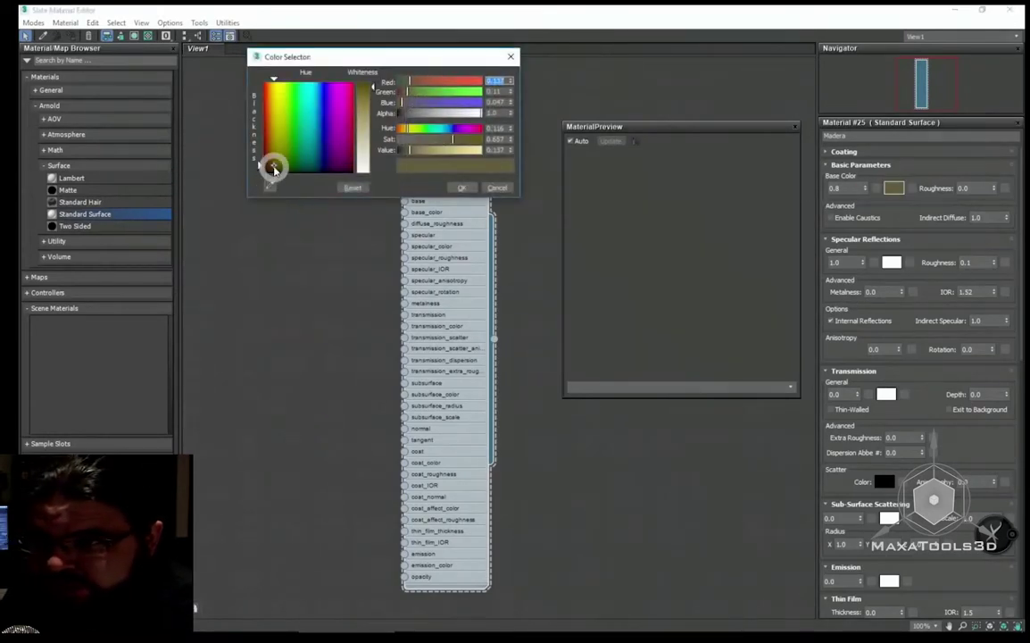
{"action": "left_click_drag", "start_coordinate": [274, 168], "coordinate": [267, 164]}
{"action": "left_click", "coordinate": [456, 189]}
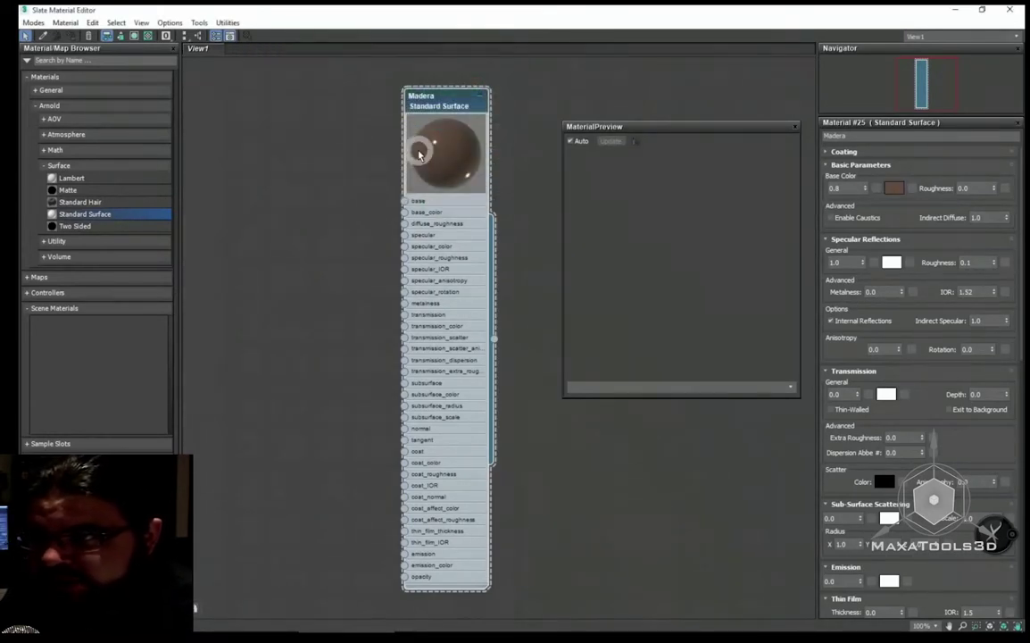
{"action": "scroll", "coordinate": [420, 156], "scroll_direction": "up", "scroll_amount": 1}
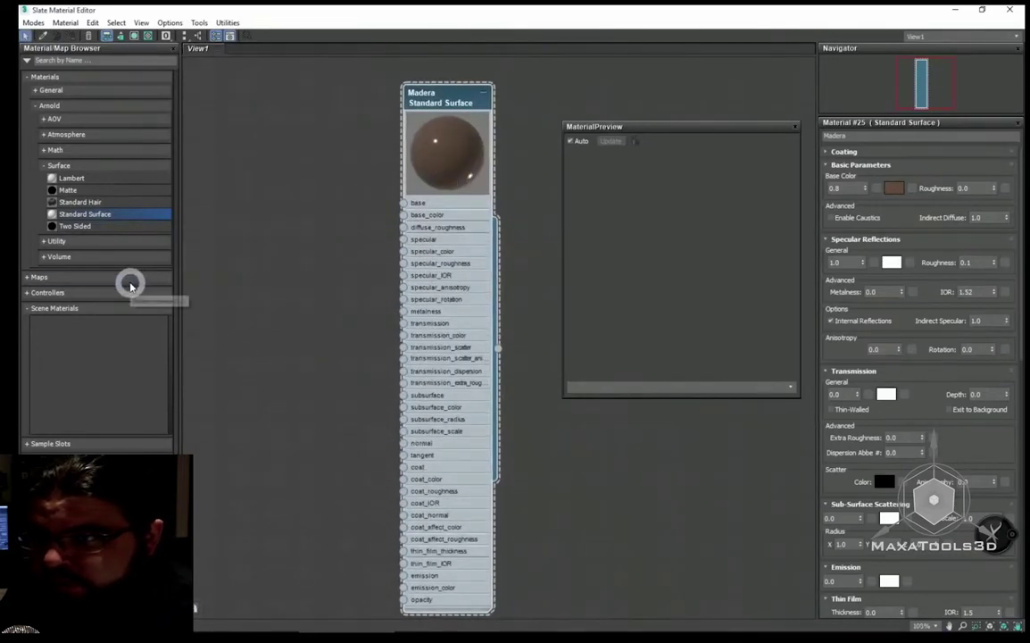
- Add a Bitmap node, Map #1, loaded with the arch22_wood_02.jpg wood texture
{"action": "left_click_drag", "start_coordinate": [420, 116], "coordinate": [420, 117]}
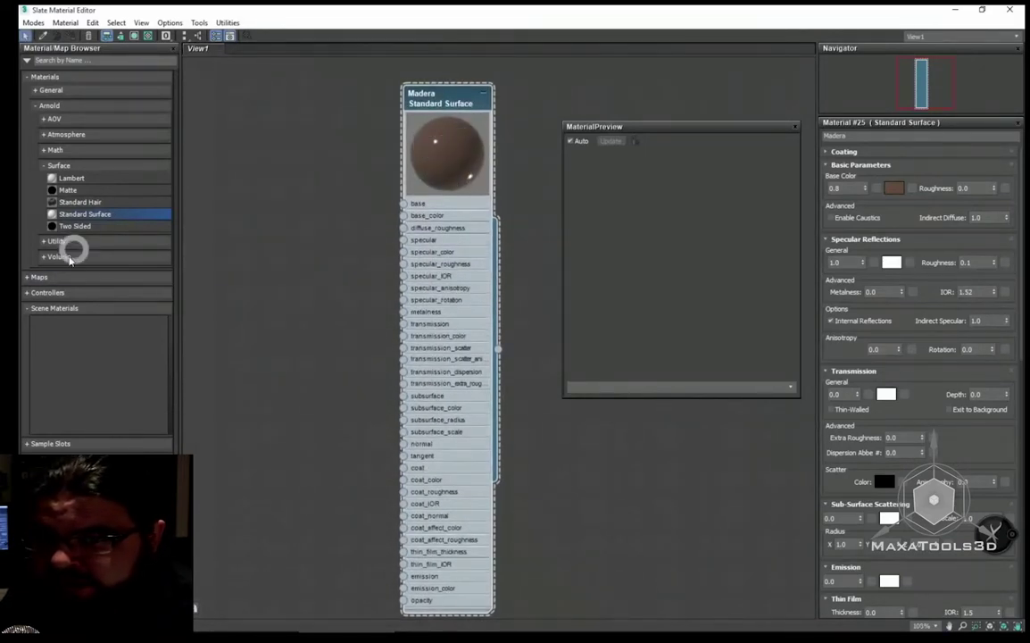
{"action": "left_click", "coordinate": [39, 277]}
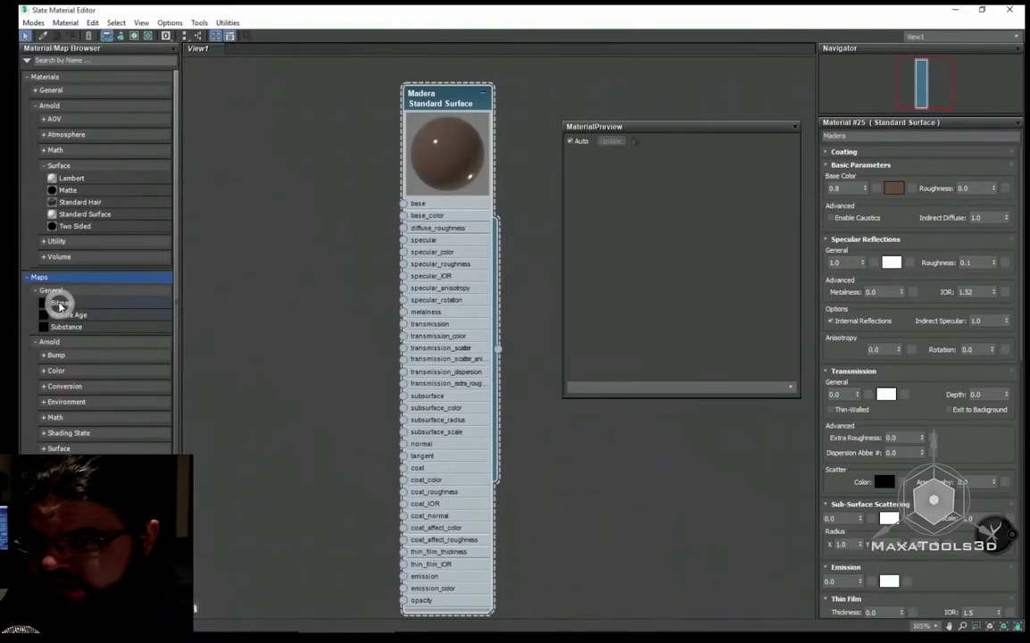
{"action": "left_click_drag", "start_coordinate": [60, 306], "coordinate": [289, 243]}
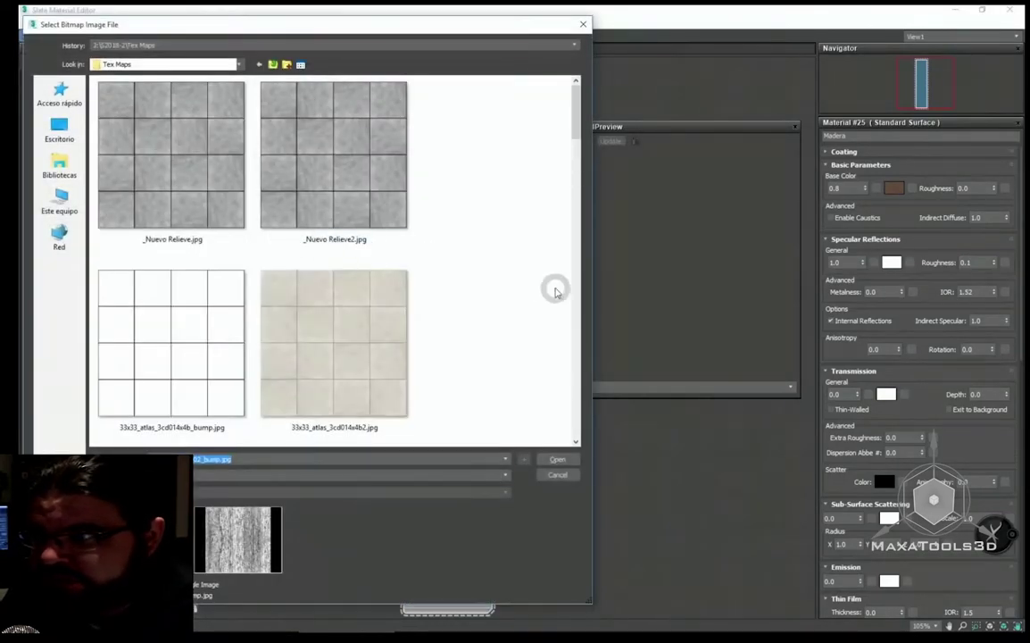
{"action": "left_click", "coordinate": [575, 442]}
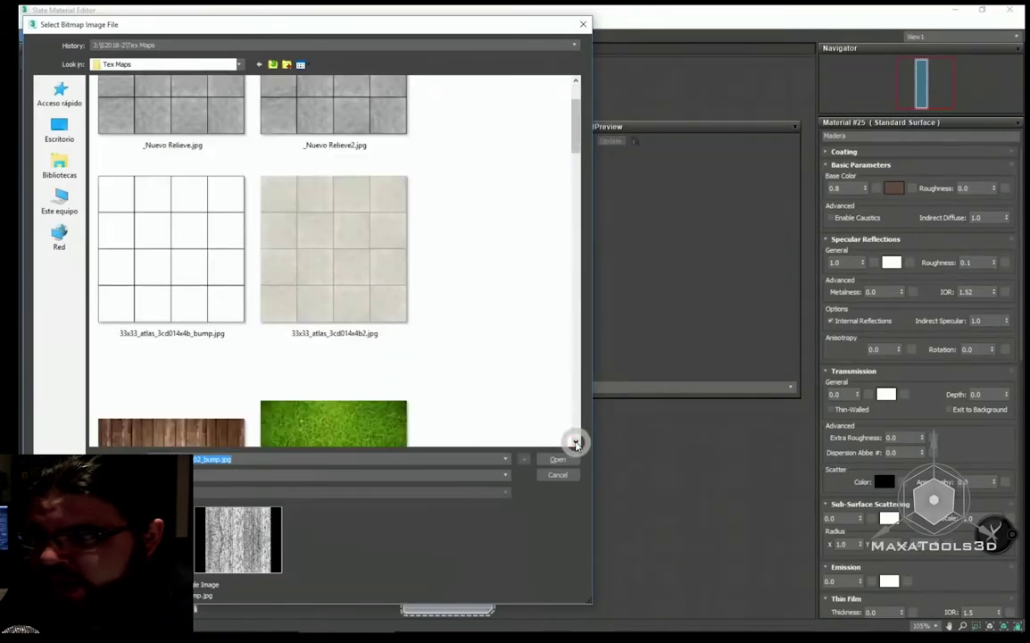
{"action": "left_click_drag", "start_coordinate": [576, 441], "coordinate": [346, 244]}
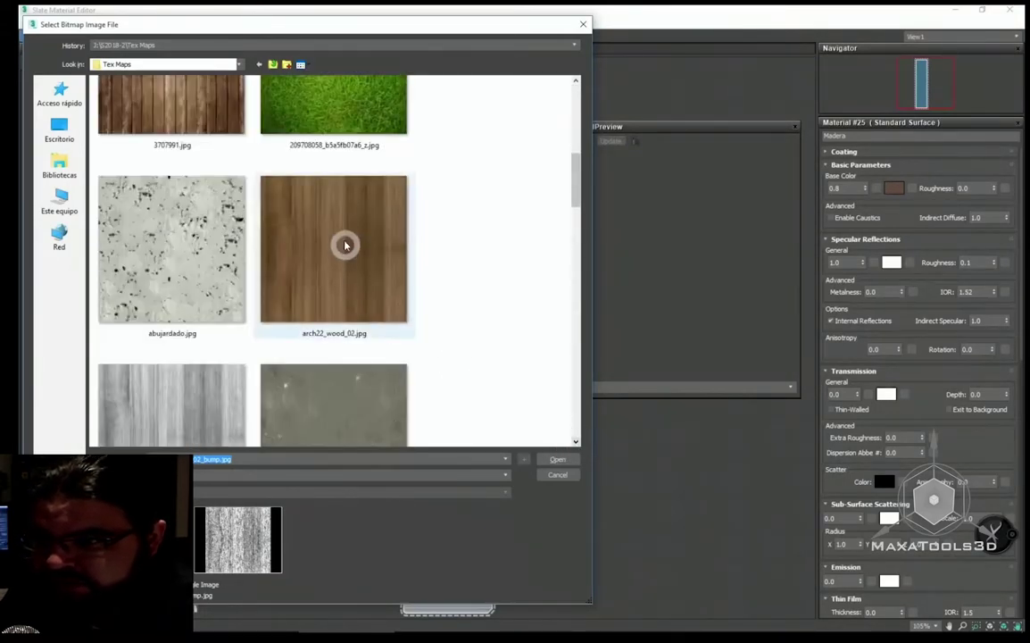
{"action": "left_click", "coordinate": [345, 244]}
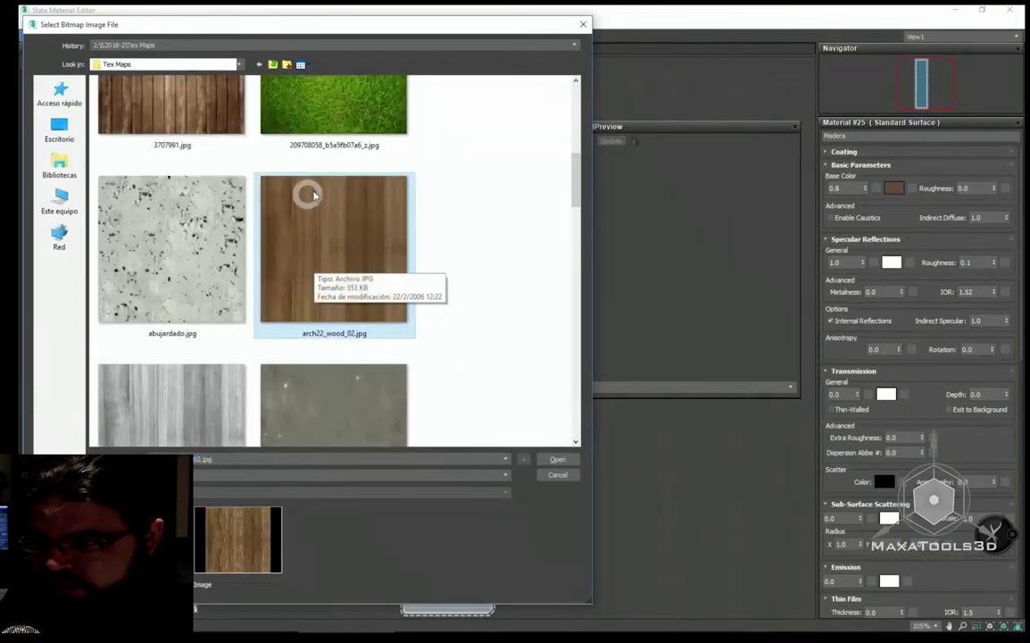
{"action": "left_click", "coordinate": [555, 458]}
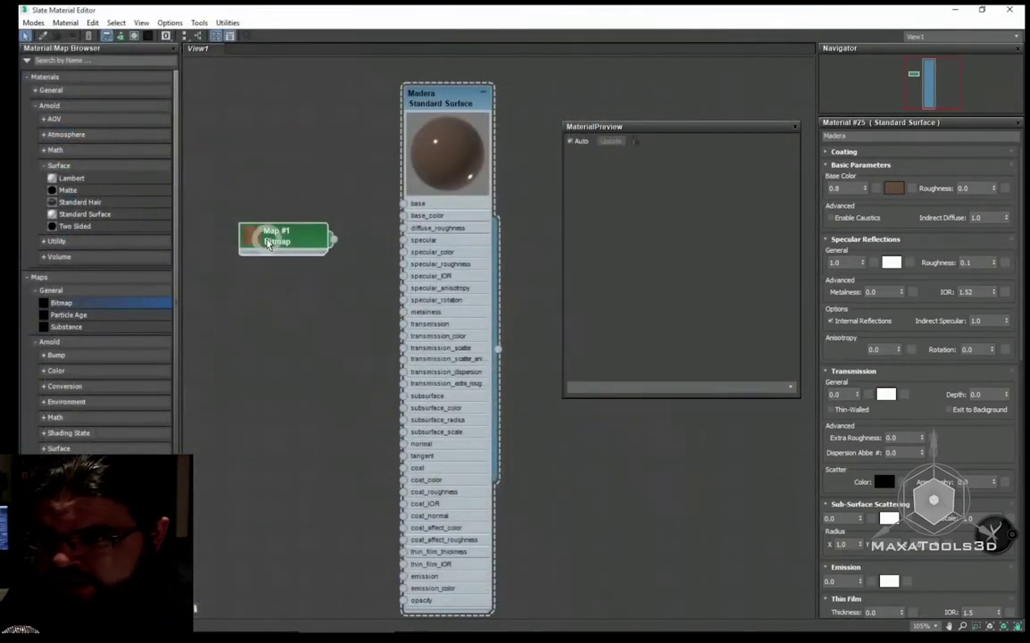
- Arrange Map #1 beside Madera, wire it into base_color, and refresh the preview
{"action": "left_click_drag", "start_coordinate": [442, 104], "coordinate": [445, 135]}
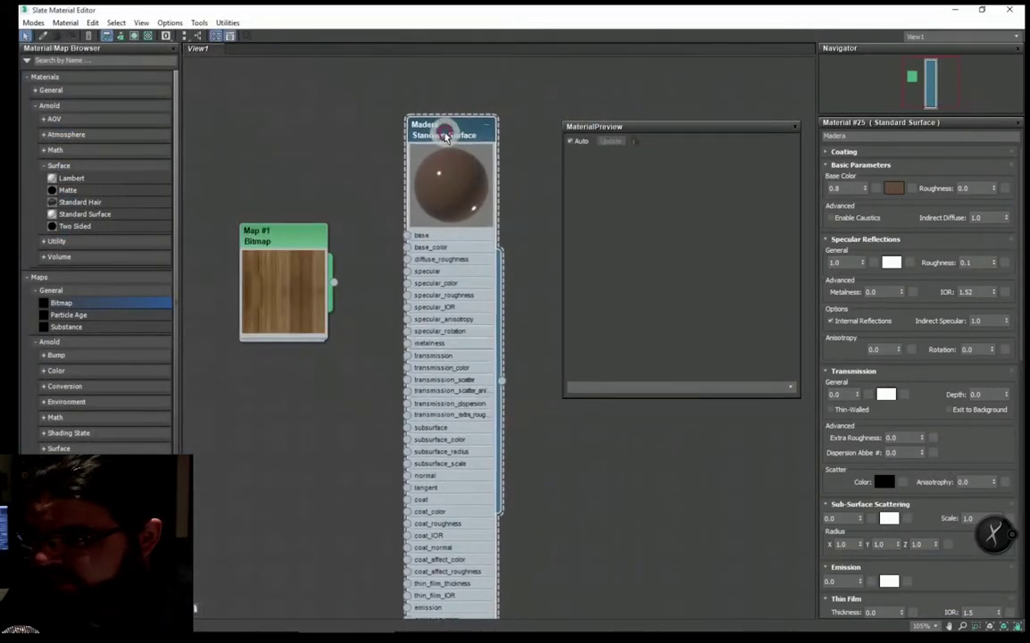
{"action": "scroll", "coordinate": [406, 264], "scroll_direction": "up", "scroll_amount": 1}
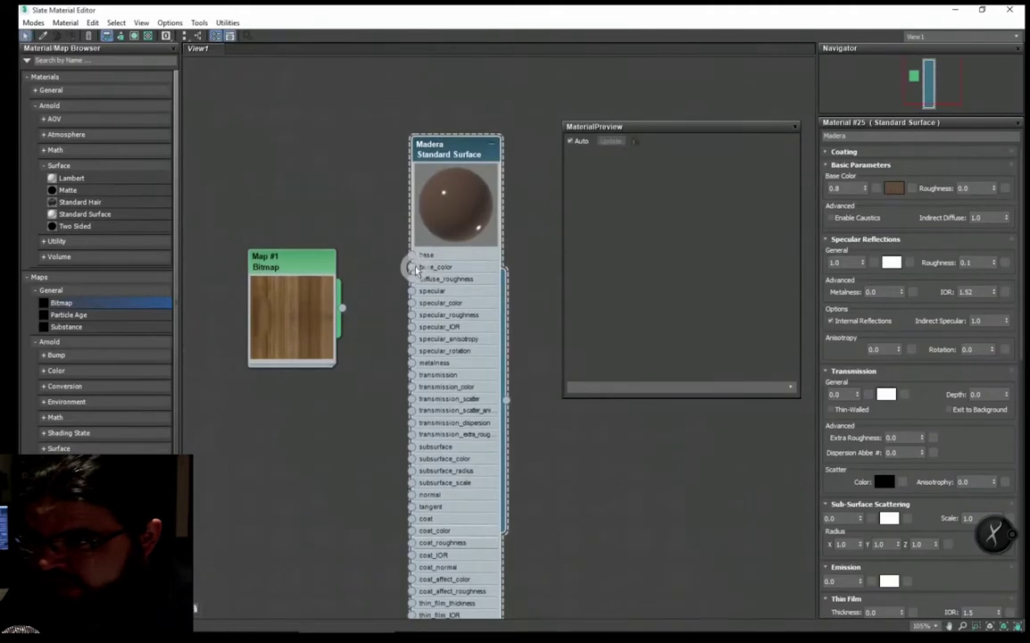
{"action": "scroll", "coordinate": [455, 229], "scroll_direction": "up", "scroll_amount": 1}
{"action": "scroll", "coordinate": [453, 228], "scroll_direction": "up", "scroll_amount": 1}
{"action": "left_click_drag", "start_coordinate": [257, 260], "coordinate": [292, 174]}
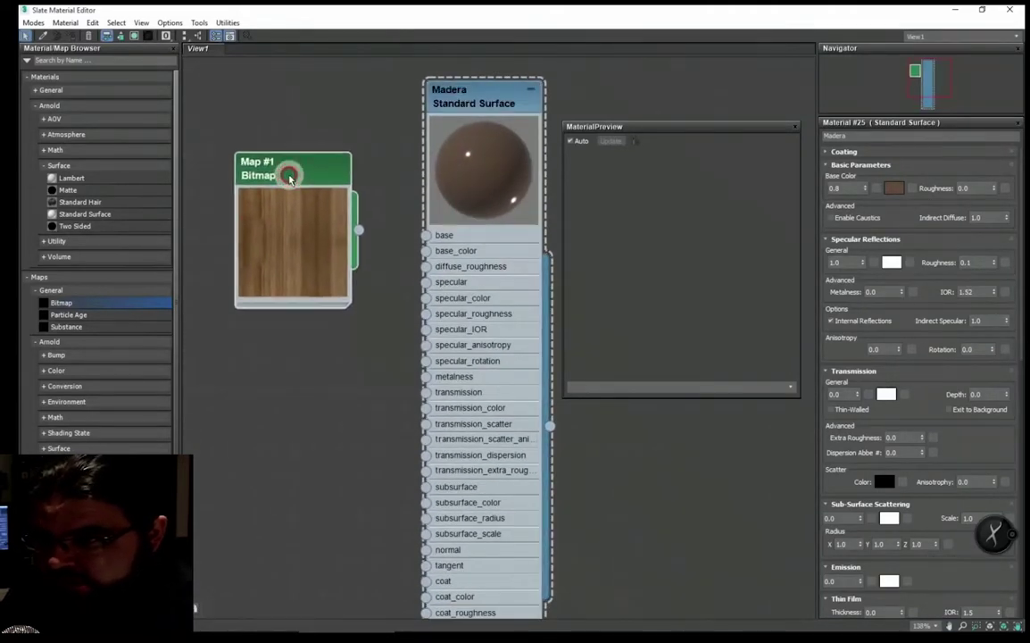
{"action": "middle_click_drag", "start_coordinate": [337, 253], "coordinate": [283, 280]}
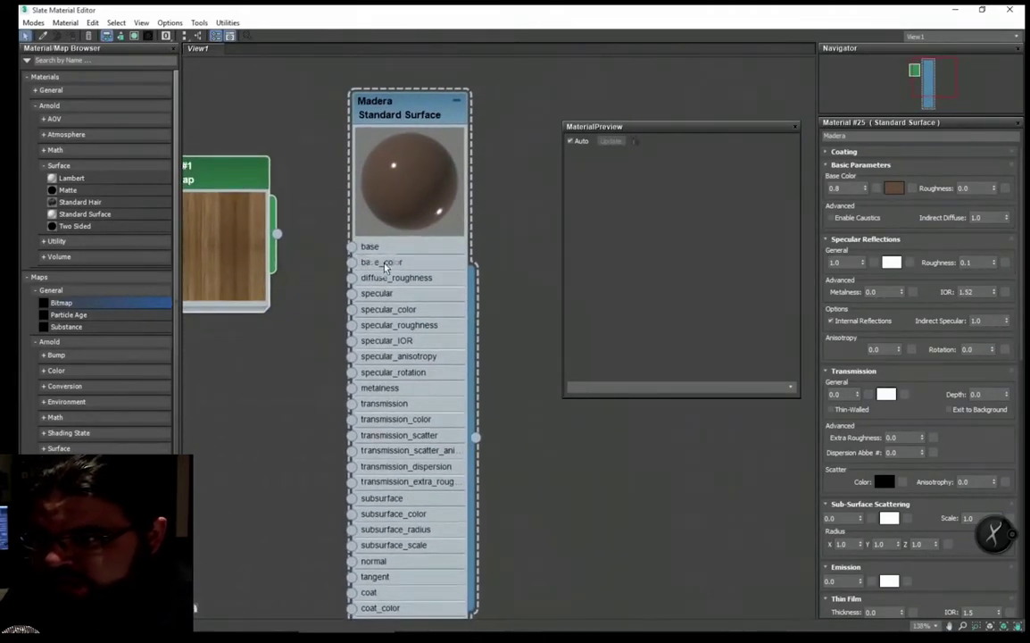
{"action": "middle_click_drag", "start_coordinate": [373, 327], "coordinate": [380, 319]}
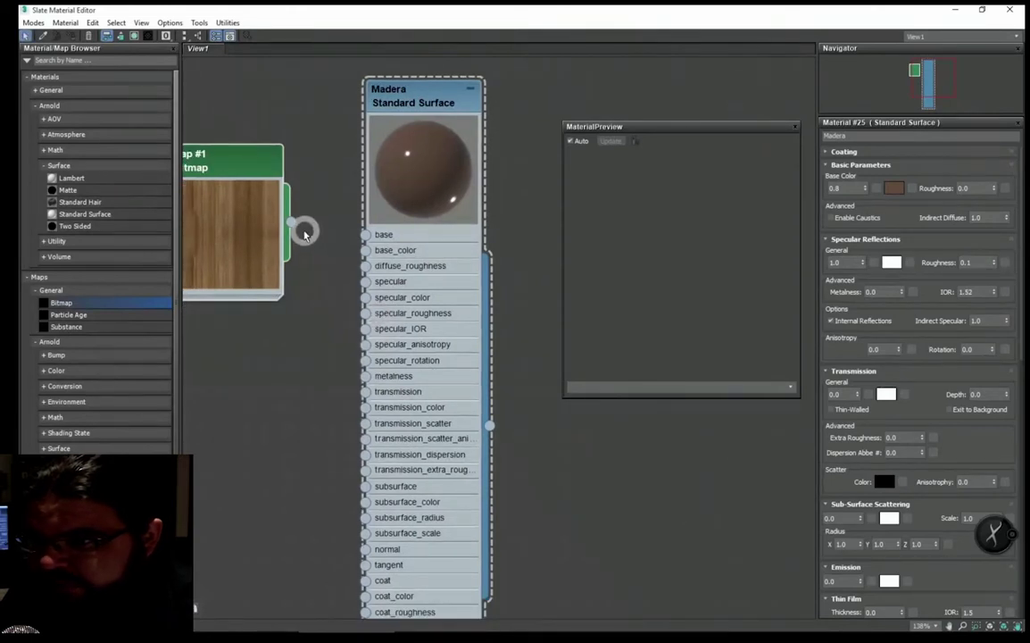
{"action": "left_click_drag", "start_coordinate": [330, 258], "coordinate": [351, 259]}
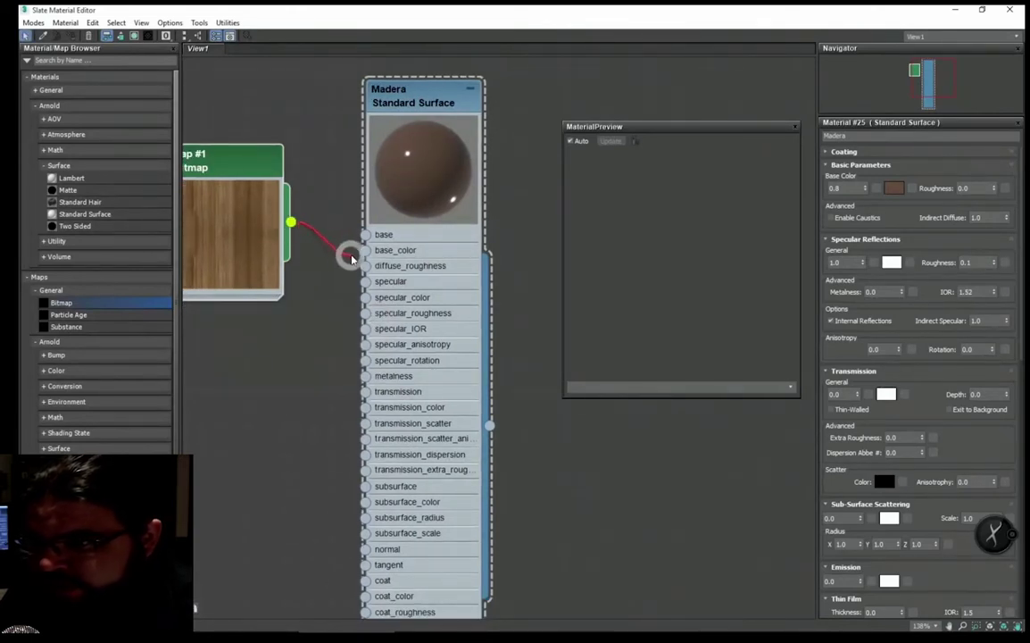
{"action": "middle_click_drag", "start_coordinate": [322, 328], "coordinate": [373, 319]}
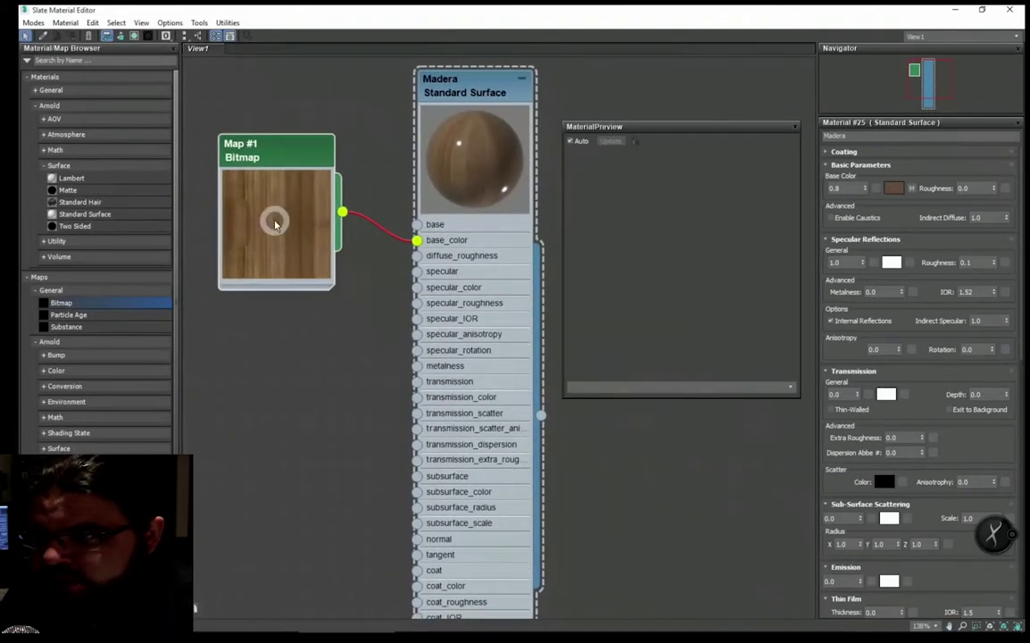
{"action": "left_click_drag", "start_coordinate": [274, 227], "coordinate": [272, 274]}
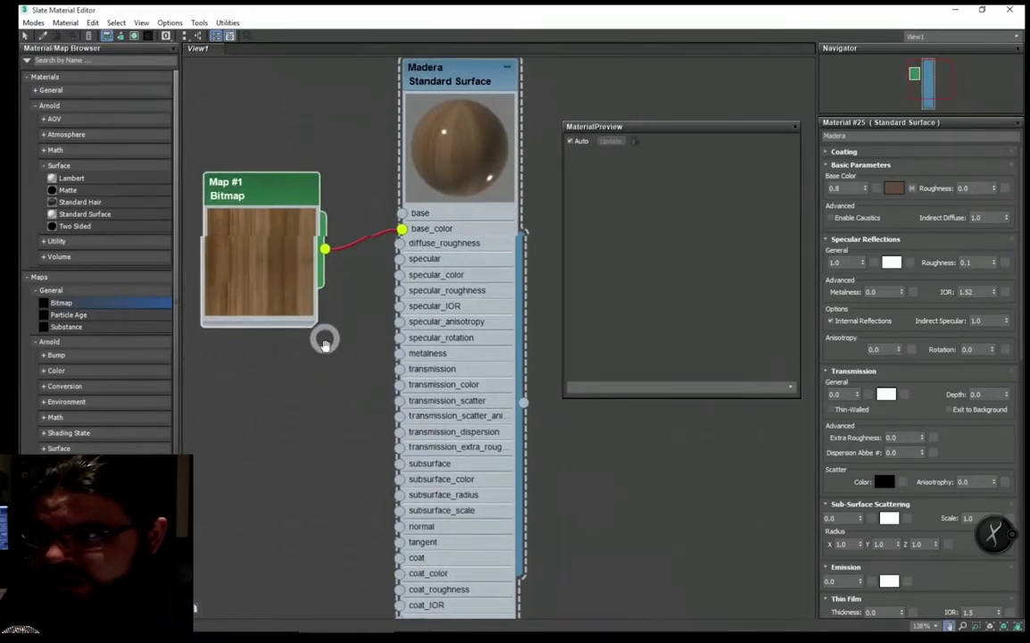
{"action": "middle_click_drag", "start_coordinate": [324, 340], "coordinate": [403, 222]}
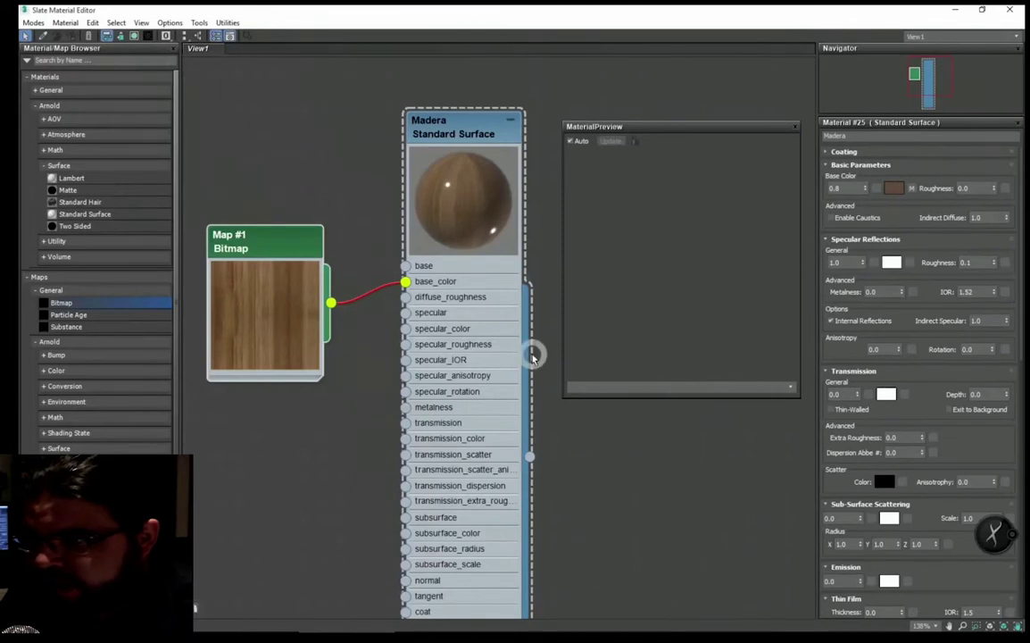
{"action": "left_click", "coordinate": [484, 216]}
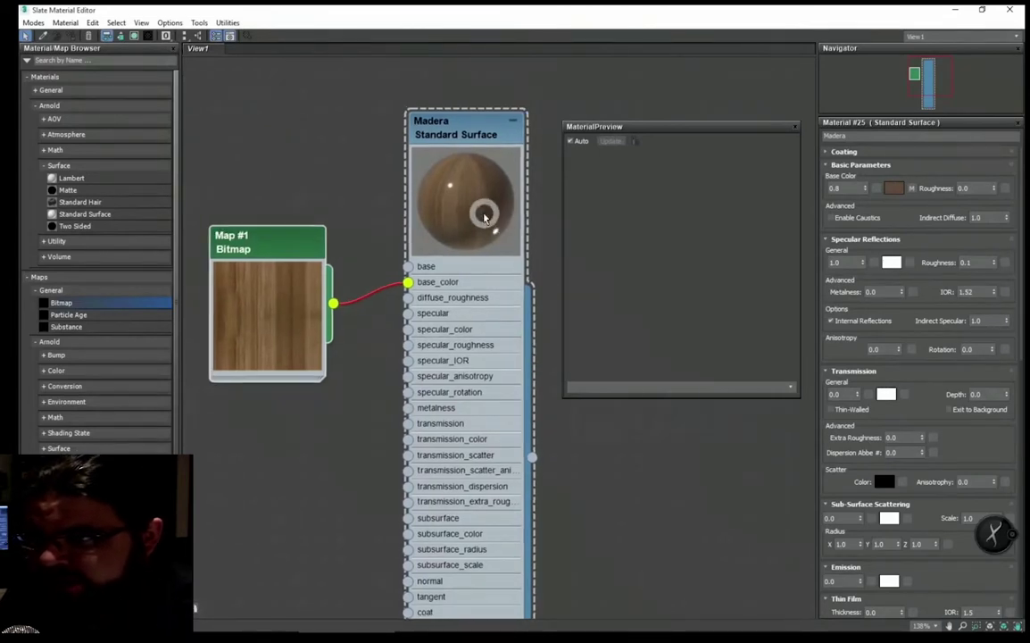
- Replace the empty preview with an enlarged Madera preview window placed beside its node
{"action": "left_click", "coordinate": [796, 130]}
{"action": "right_click", "coordinate": [471, 203]}
{"action": "left_click", "coordinate": [509, 260]}
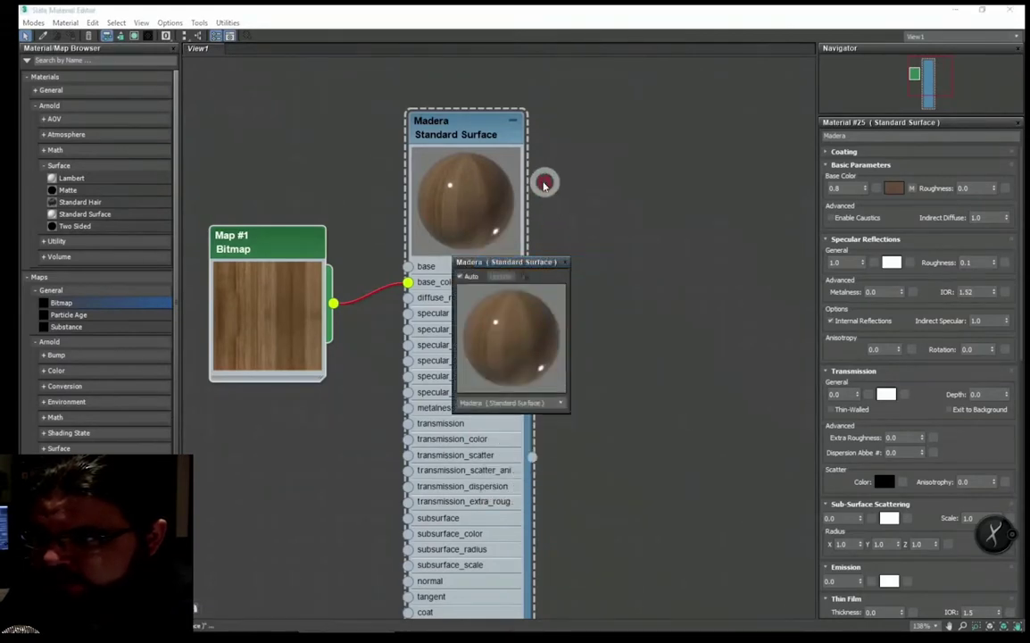
{"action": "left_click_drag", "start_coordinate": [510, 261], "coordinate": [587, 107]}
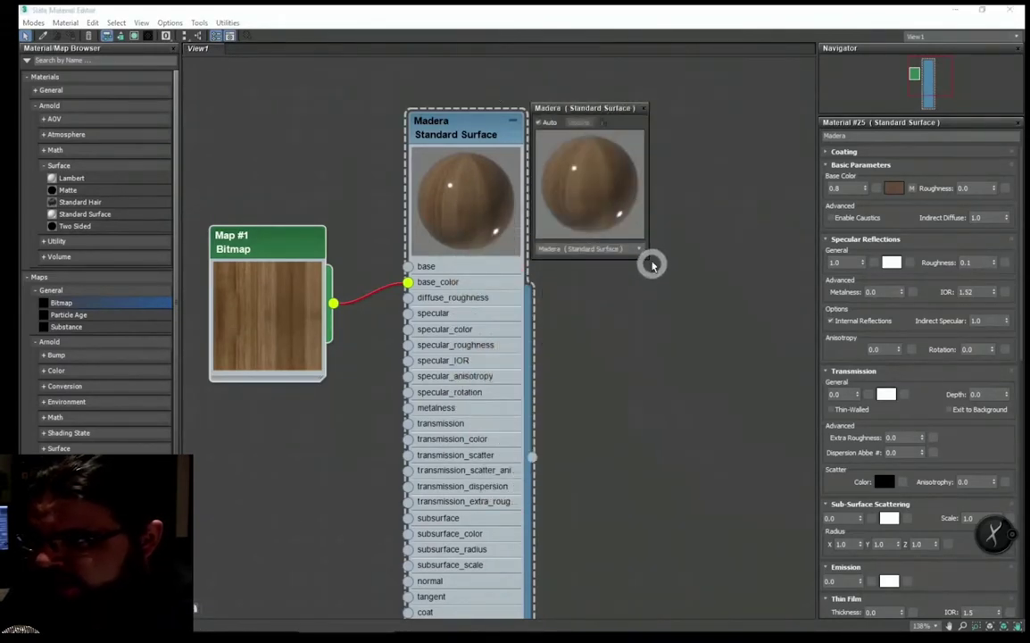
{"action": "mouse_move", "coordinate": [648, 260]}
{"action": "left_mouse_down"}
{"action": "mouse_move", "coordinate": [756, 388]}
{"action": "mouse_move", "coordinate": [810, 432]}
{"action": "left_mouse_up"}
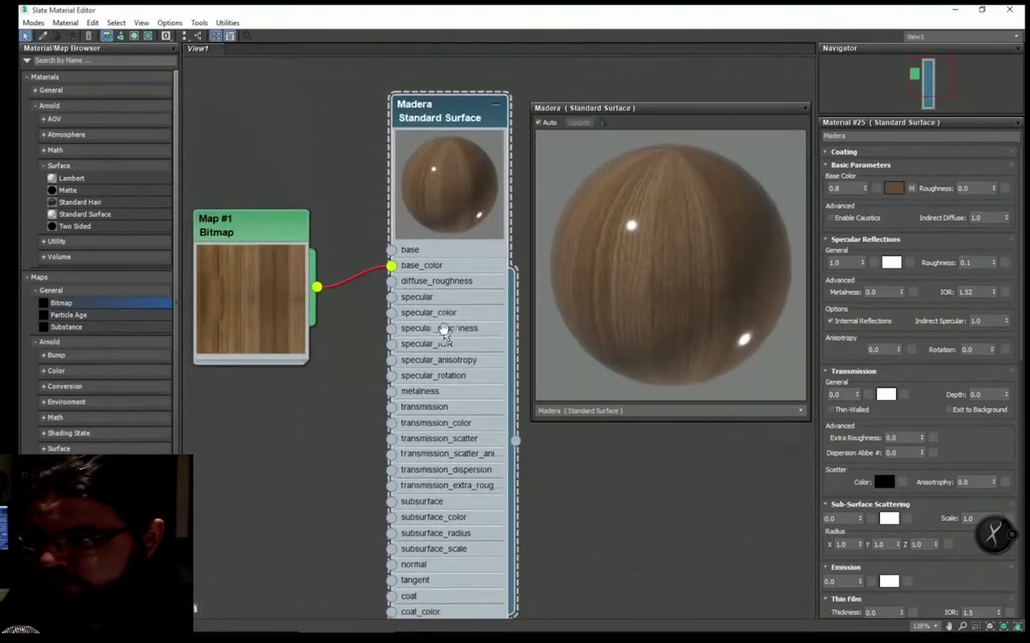
{"action": "scroll", "coordinate": [444, 278], "scroll_direction": "down", "scroll_amount": 2}
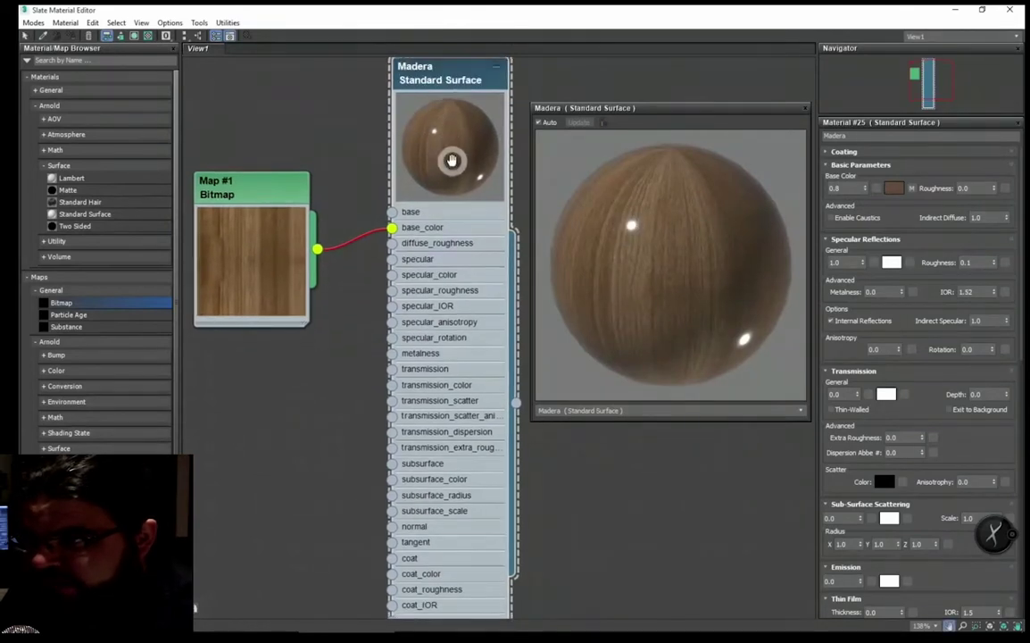
{"action": "left_click", "coordinate": [450, 159]}
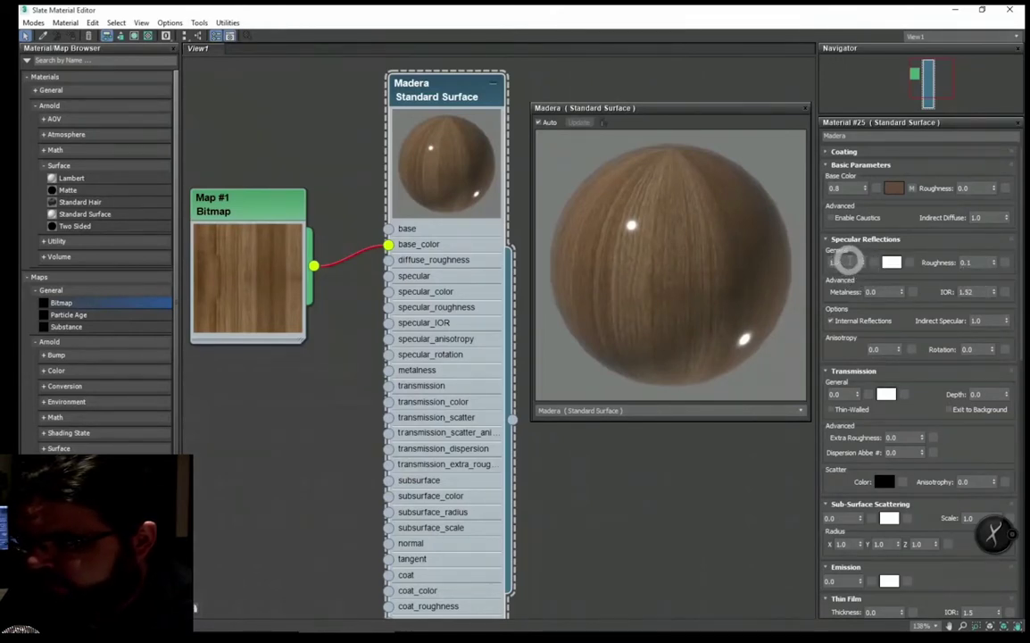
- Compare Specular weights of 0 and 0.3, then set the weight back to 1.0
{"action": "left_click", "coordinate": [830, 263]}
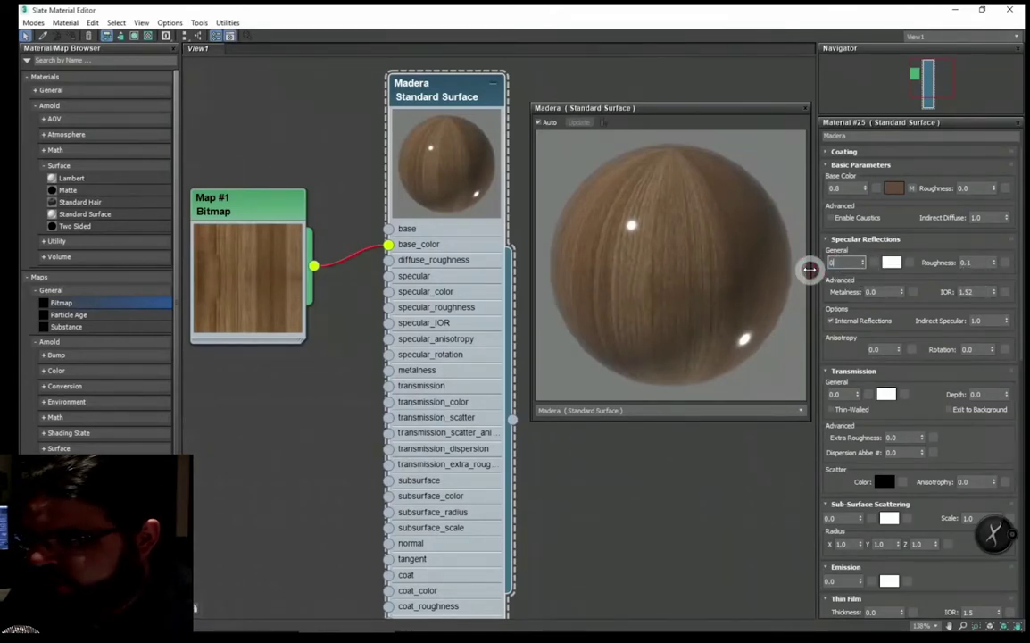
{"action": "type", "text": ".5"}
{"action": "key", "text": "Return"}
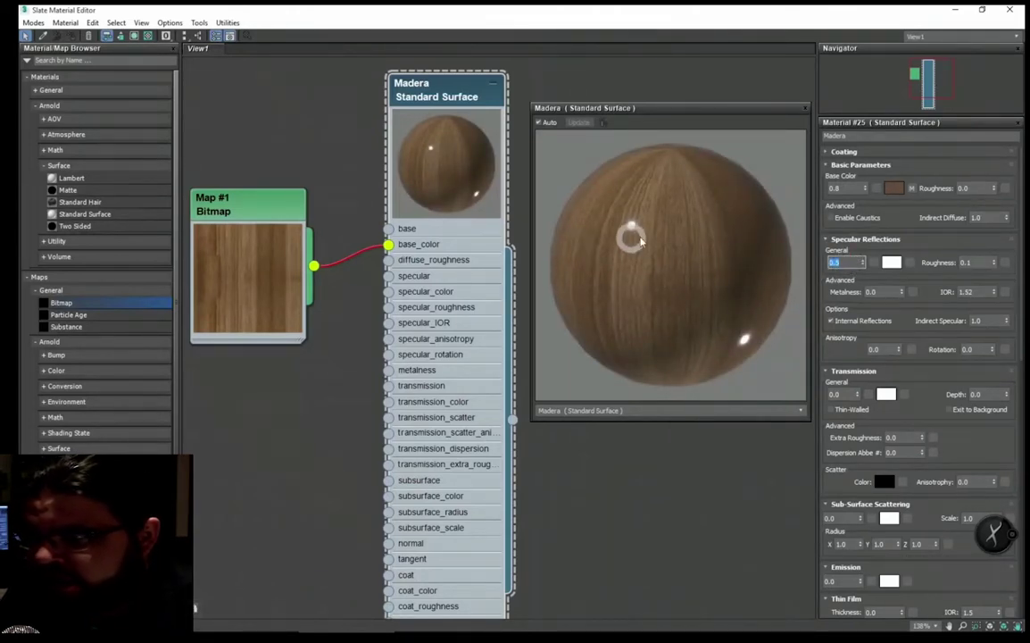
{"action": "type", "text": "0.3"}
{"action": "key", "text": "Return"}
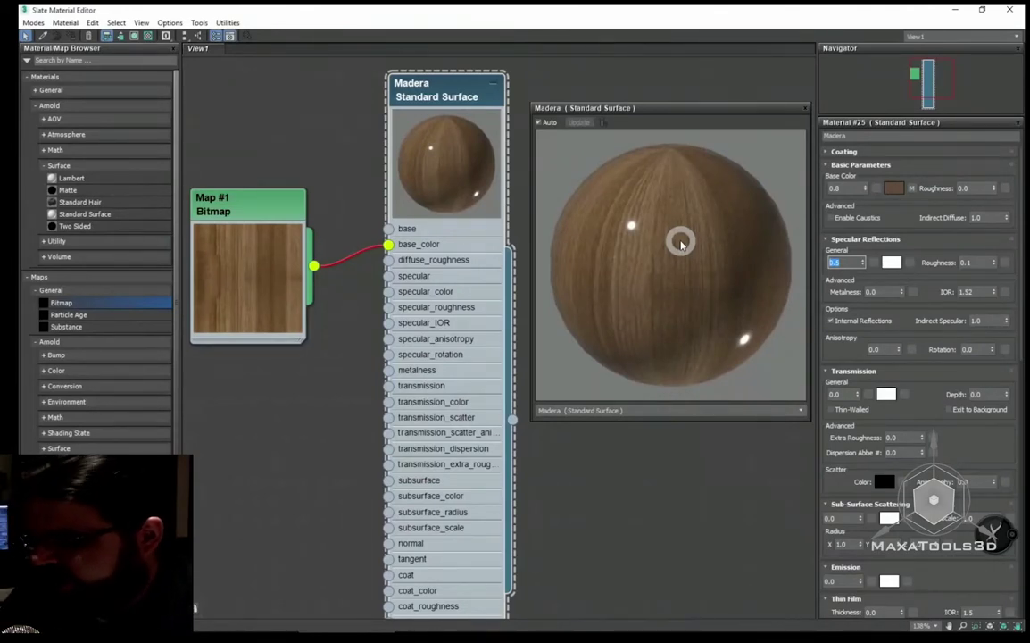
{"action": "type", "text": "1"}
{"action": "key", "text": "Return"}
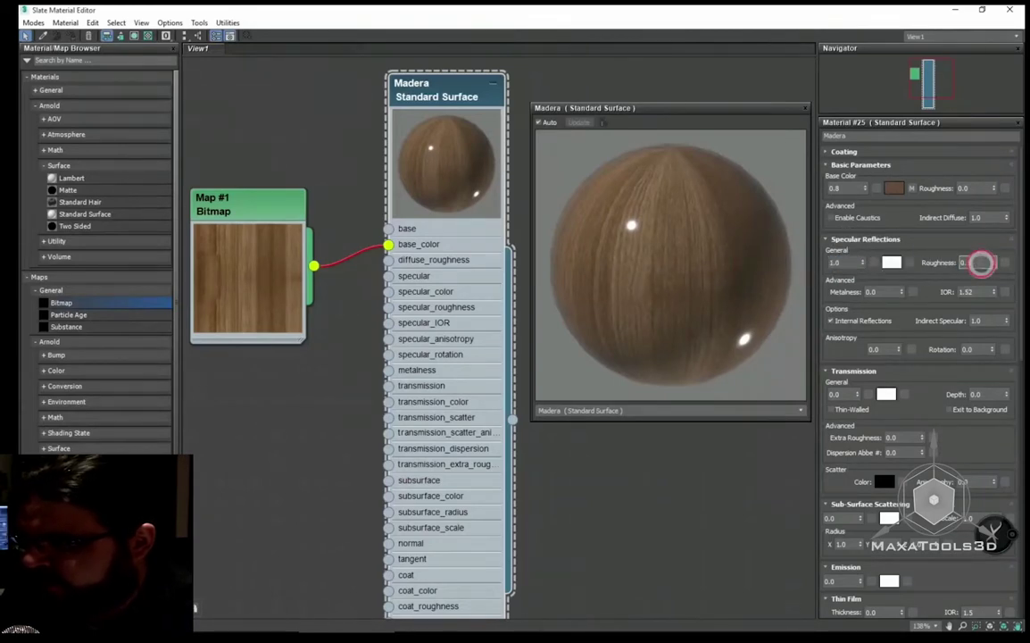
- Set Specular roughness to 0.5 and bring up the Google wood image results
{"action": "double_click", "coordinate": [980, 263]}
{"action": "type", "text": "0.5"}
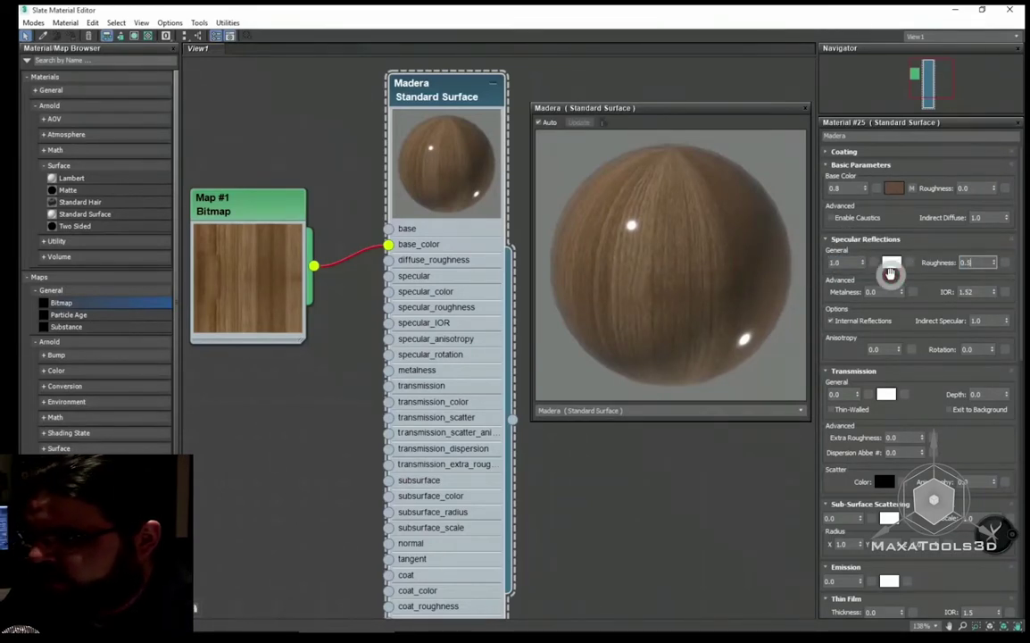
{"action": "key", "text": "Return"}
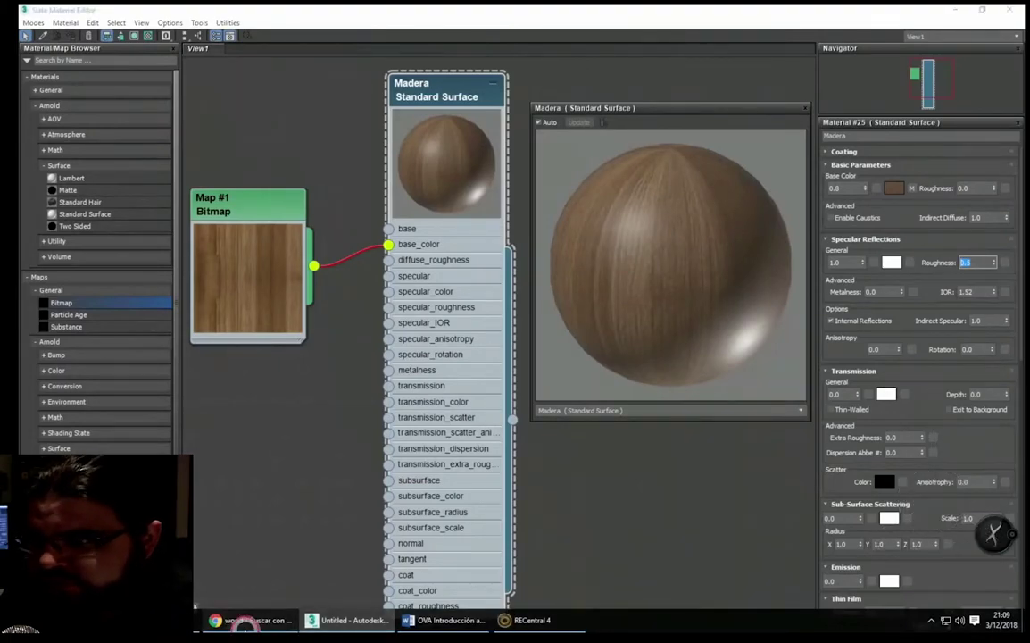
{"action": "left_click", "coordinate": [249, 620]}
{"action": "scroll", "coordinate": [424, 328], "scroll_direction": "up", "scroll_amount": 3}
{"action": "left_click", "coordinate": [589, 246]}
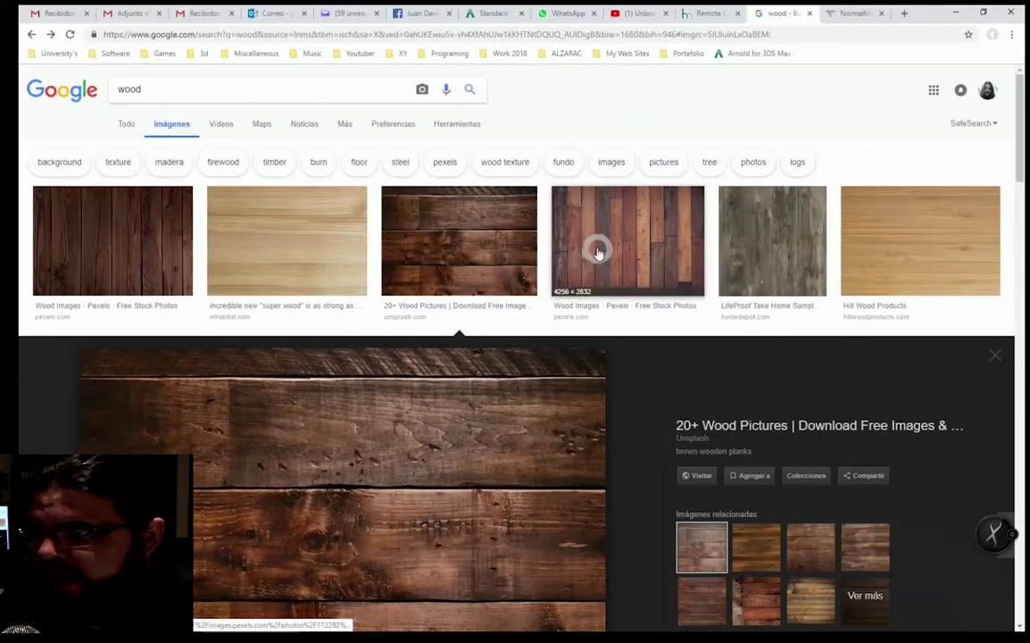
{"action": "left_click", "coordinate": [553, 304]}
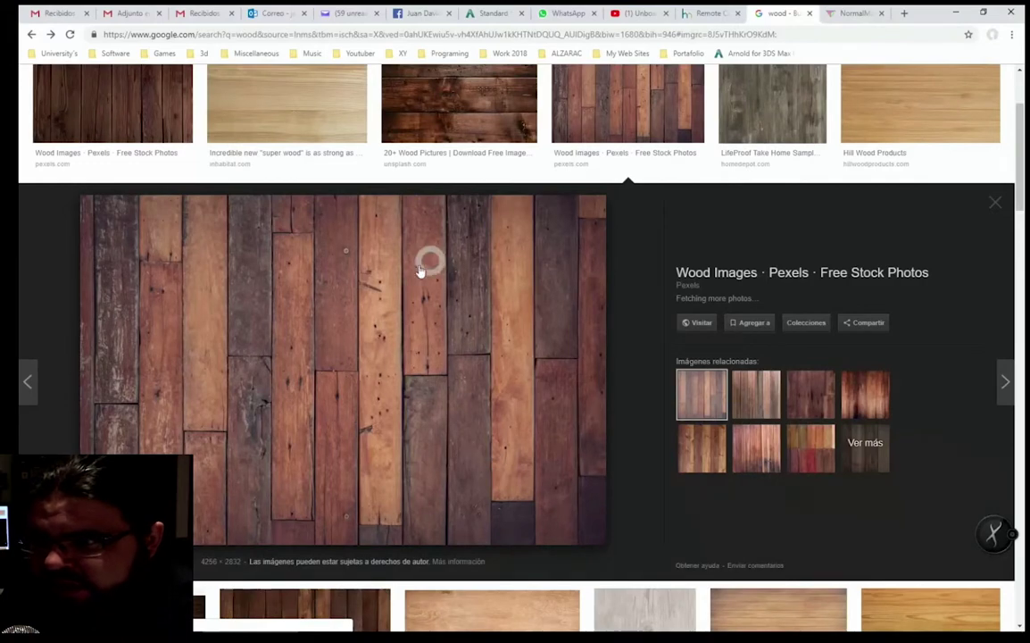
{"action": "scroll", "coordinate": [230, 338], "scroll_direction": "up", "scroll_amount": 2}
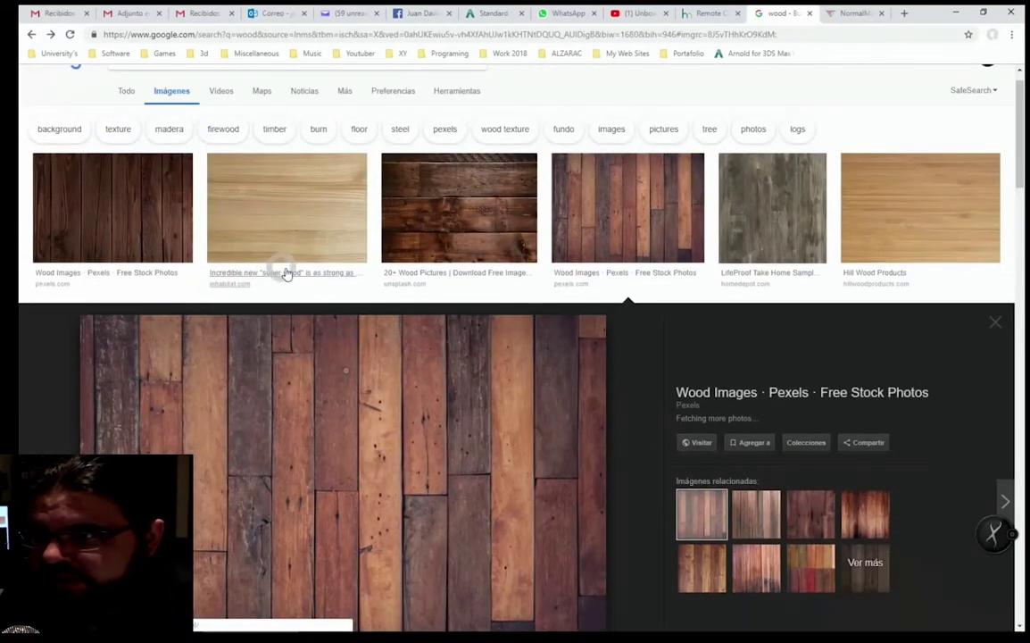
{"action": "left_click", "coordinate": [395, 198]}
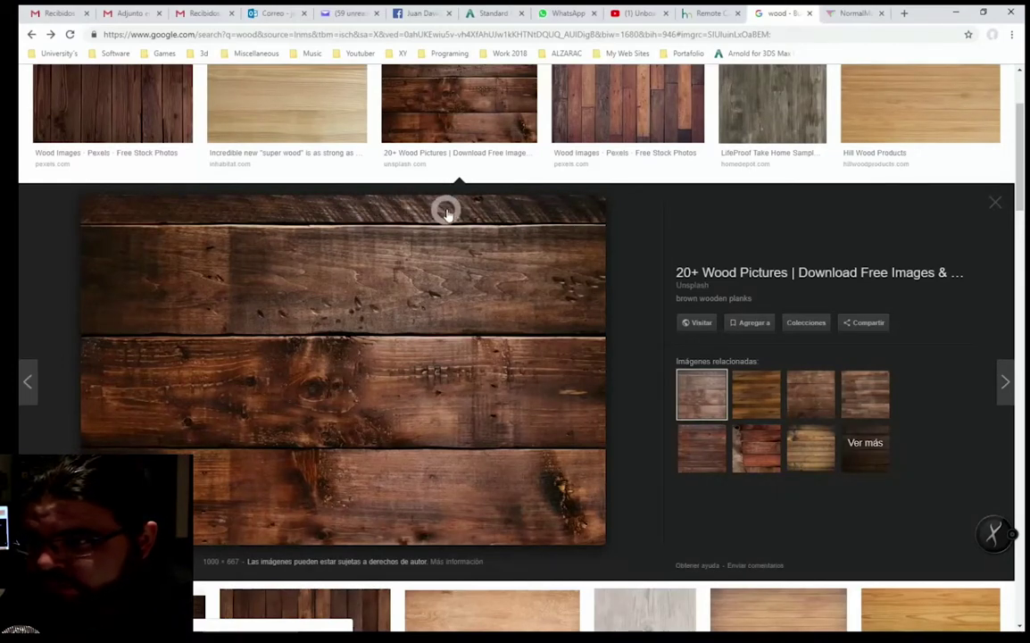
{"action": "mouse_move", "coordinate": [348, 627]}
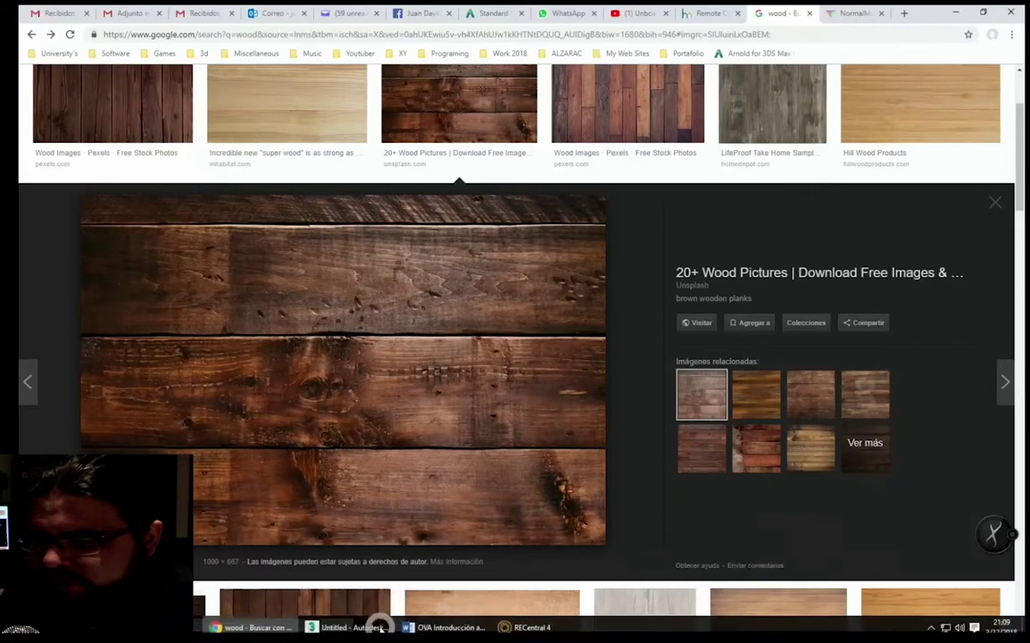
- Create Map #2 with arch22_wood_02_bump.jpg and line it up below Map #1
{"action": "left_click", "coordinate": [362, 625]}
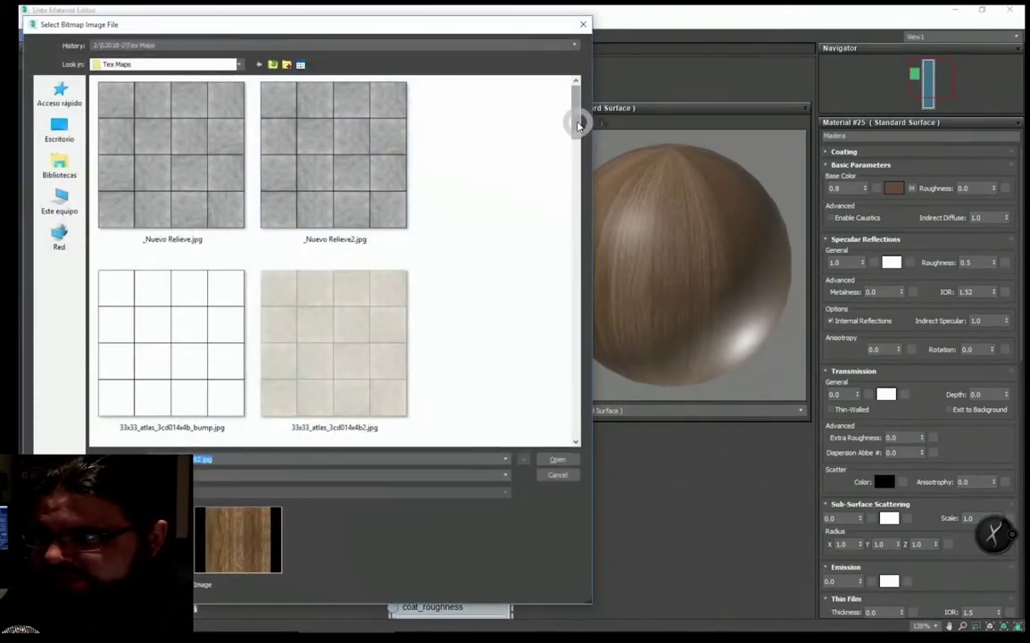
{"action": "left_click_drag", "start_coordinate": [577, 125], "coordinate": [563, 203]}
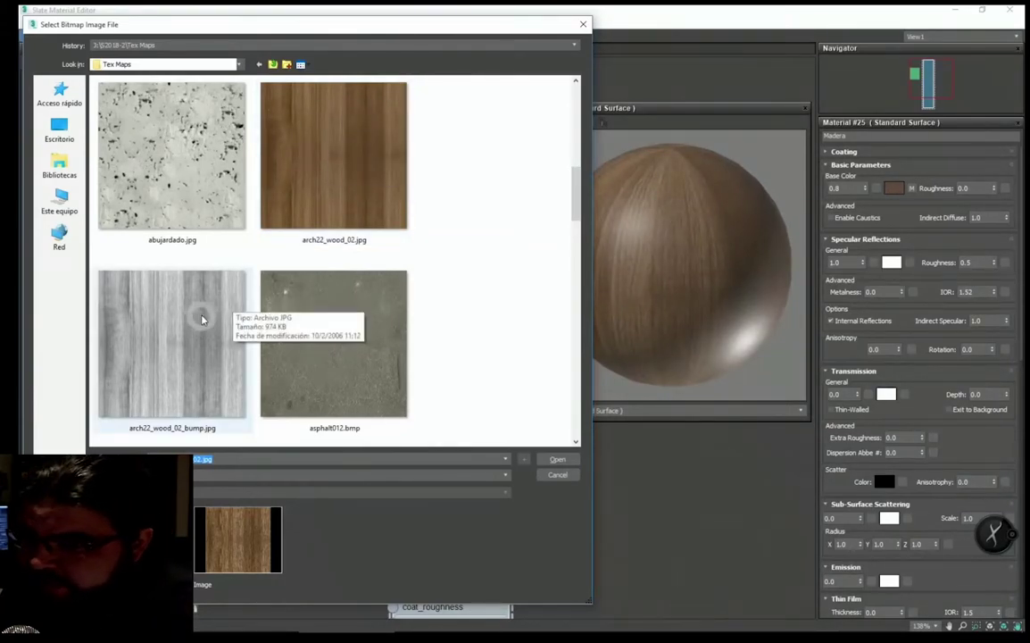
{"action": "left_click", "coordinate": [306, 165]}
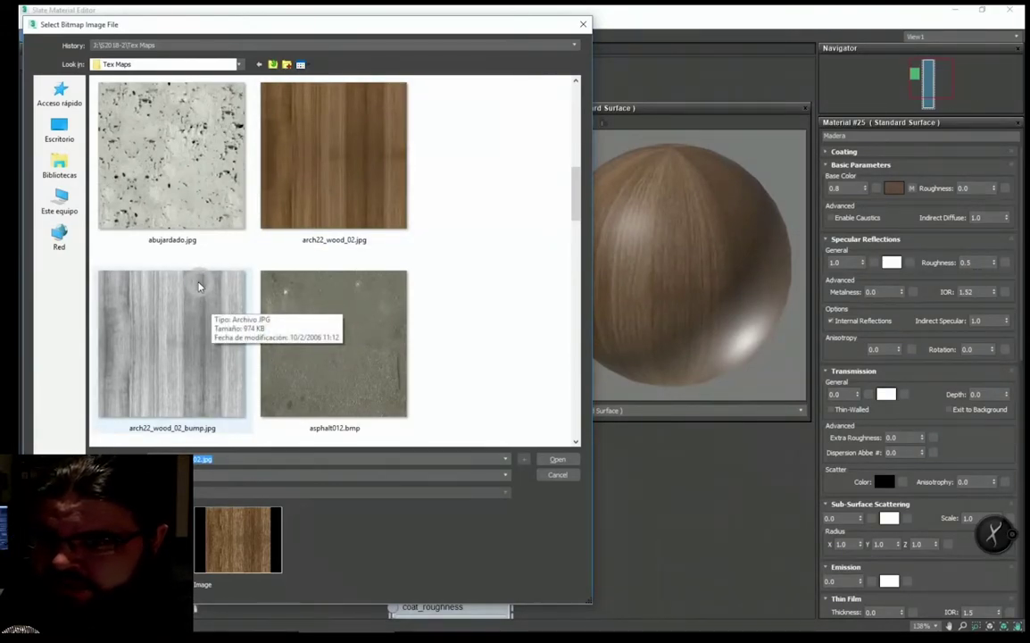
{"action": "left_click", "coordinate": [340, 147]}
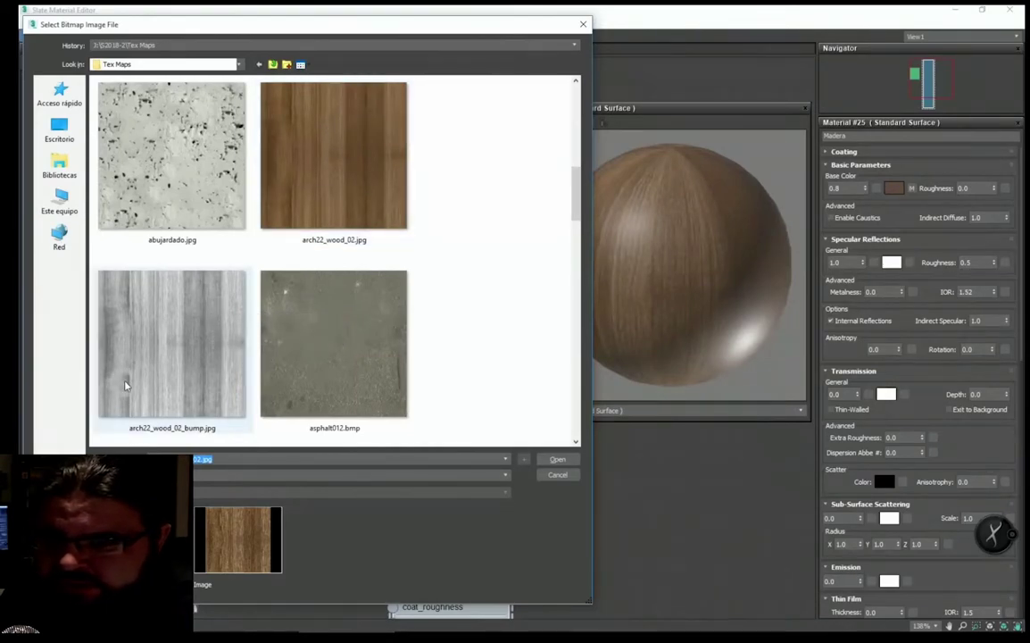
{"action": "left_click", "coordinate": [154, 332]}
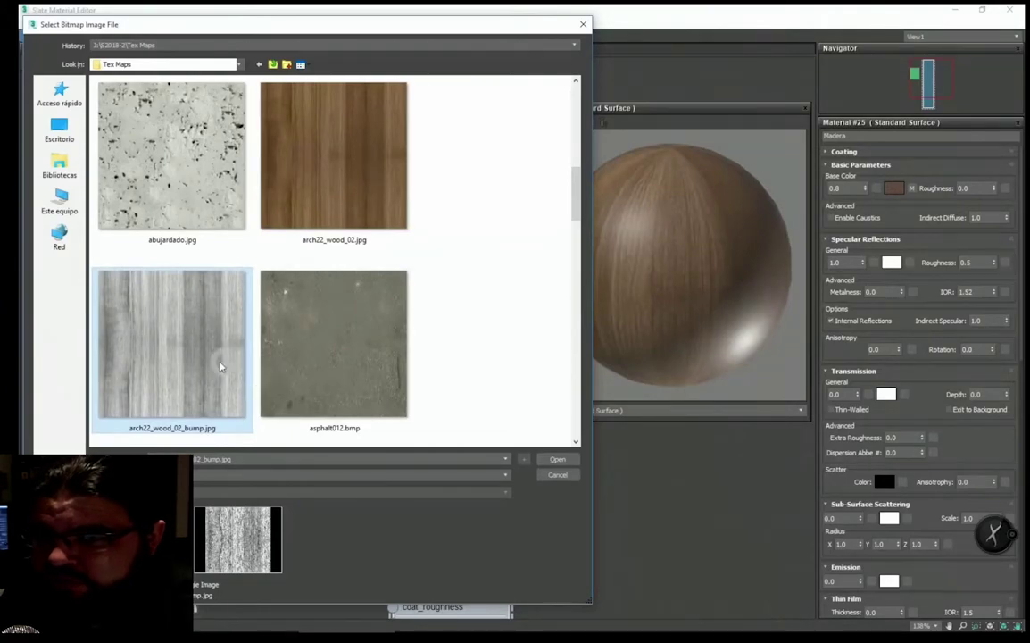
{"action": "left_click", "coordinate": [556, 461]}
{"action": "mouse_move", "coordinate": [324, 438]}
{"action": "left_mouse_down"}
{"action": "mouse_move", "coordinate": [324, 374]}
{"action": "mouse_move", "coordinate": [259, 357]}
{"action": "left_mouse_up"}
{"action": "left_click_drag", "start_coordinate": [253, 203], "coordinate": [297, 191]}
{"action": "left_click_drag", "start_coordinate": [317, 349], "coordinate": [291, 333]}
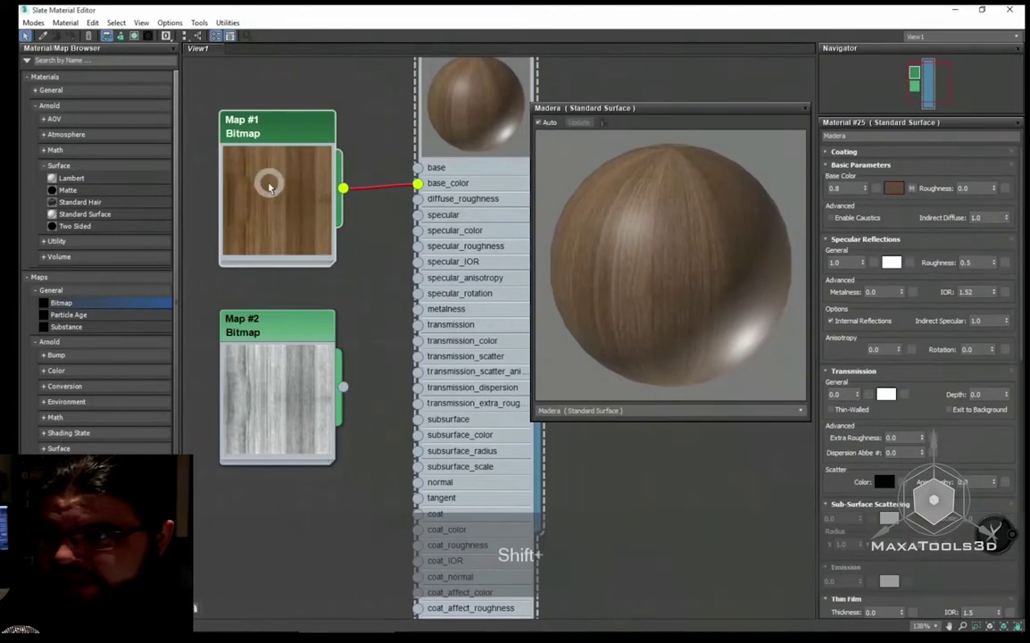
- Clone Map #1 into a Map #3 copy, then delete that copy
{"action": "left_click_drag", "start_coordinate": [278, 189], "coordinate": [285, 528], "text": "shift"}
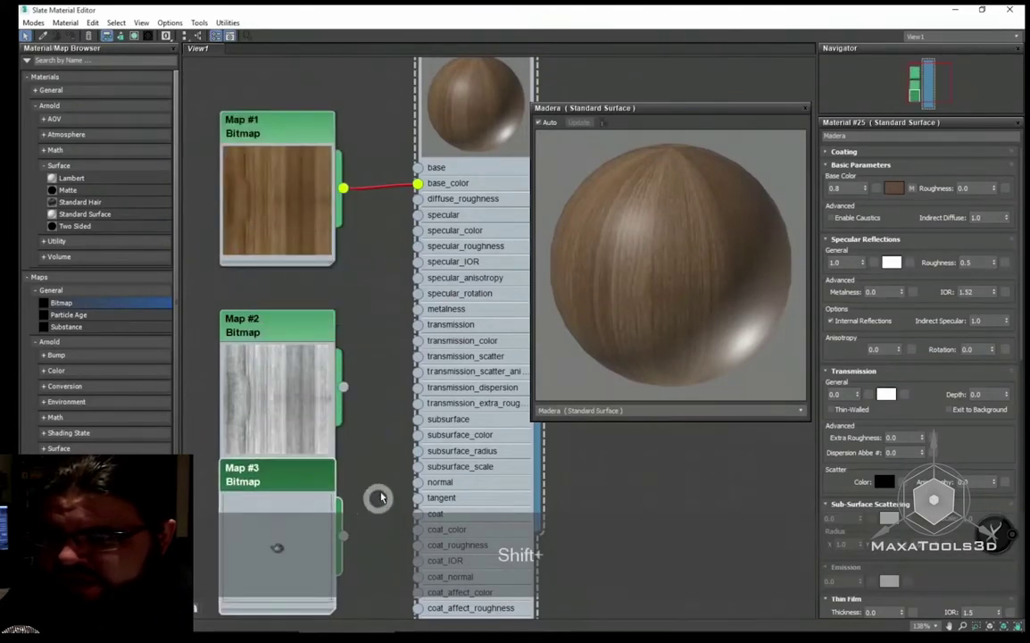
{"action": "middle_click_drag", "start_coordinate": [385, 456], "coordinate": [386, 375]}
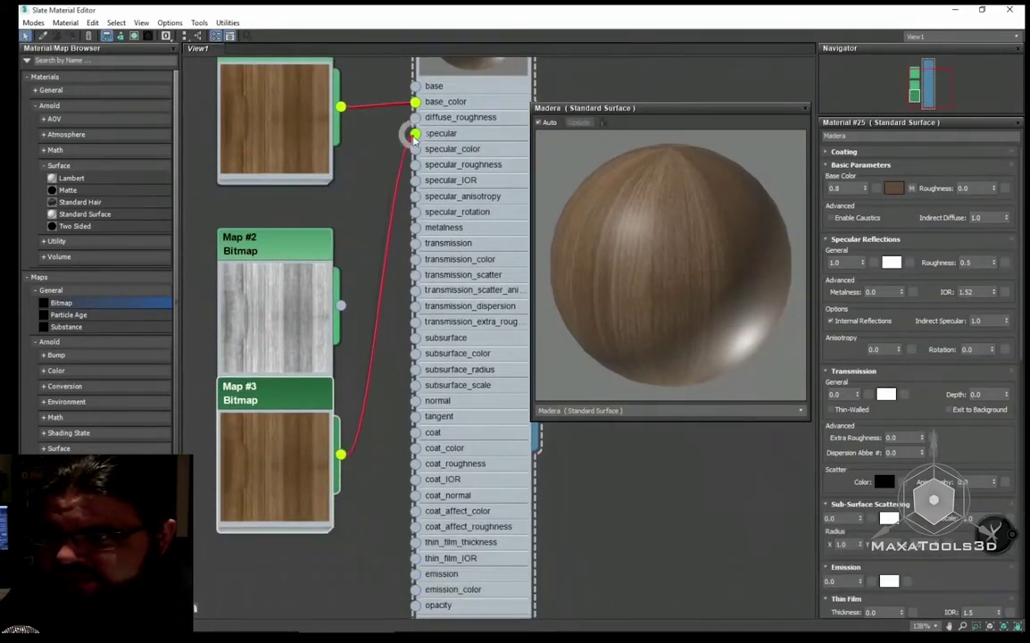
{"action": "left_click_drag", "start_coordinate": [406, 258], "coordinate": [393, 317]}
{"action": "left_click", "coordinate": [280, 395]}
{"action": "left_click", "coordinate": [280, 395]}
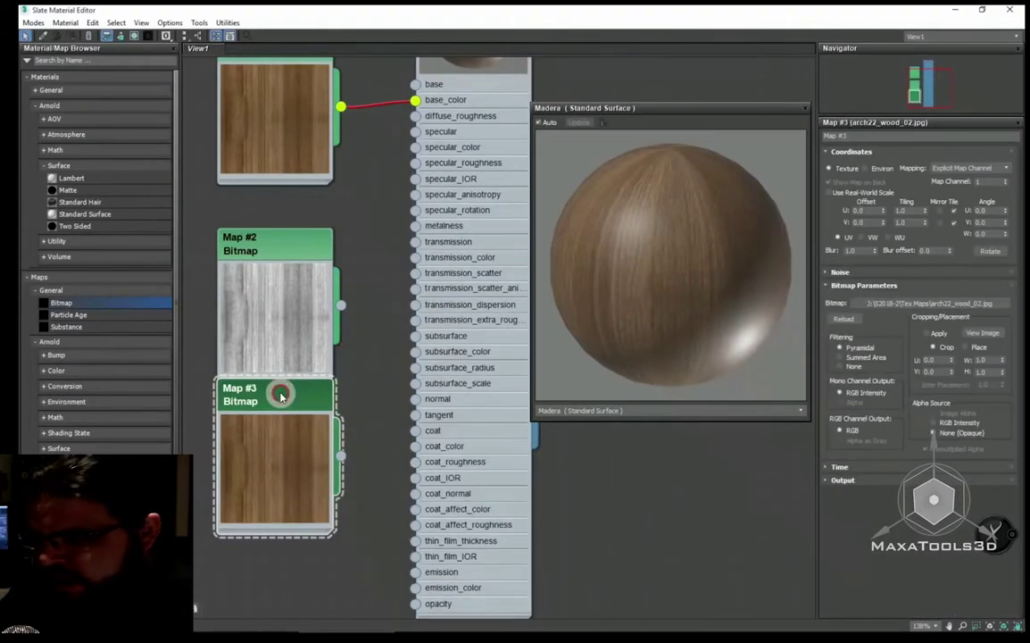
{"action": "key", "text": "Delete"}
- Select the Map #2 bump bitmap and open the NormalMap Online page in Chrome
{"action": "middle_click_drag", "start_coordinate": [292, 301], "coordinate": [314, 354]}
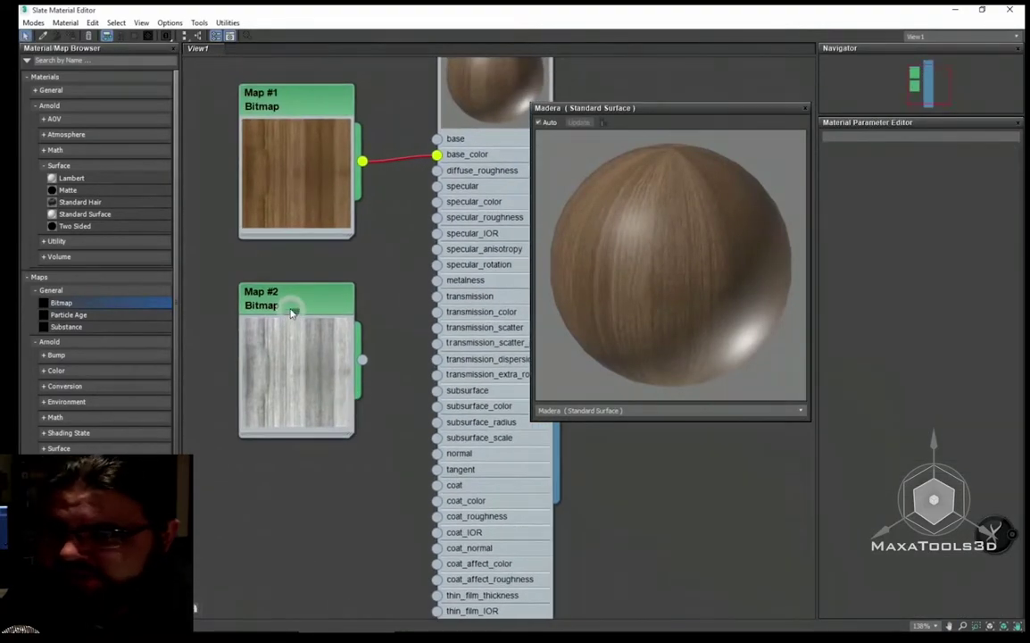
{"action": "left_click", "coordinate": [296, 319]}
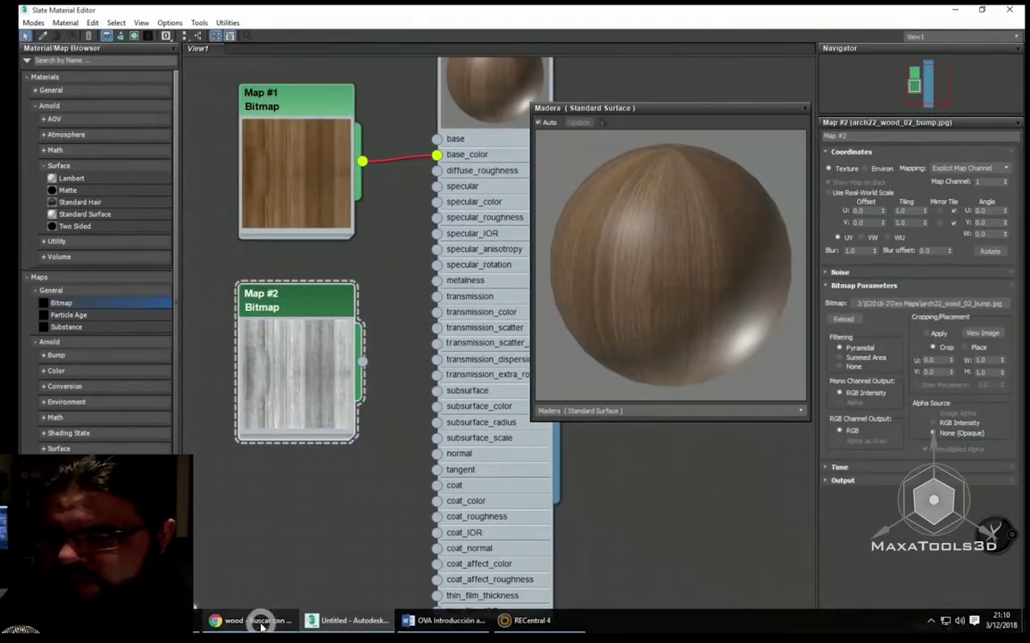
{"action": "left_click", "coordinate": [250, 619]}
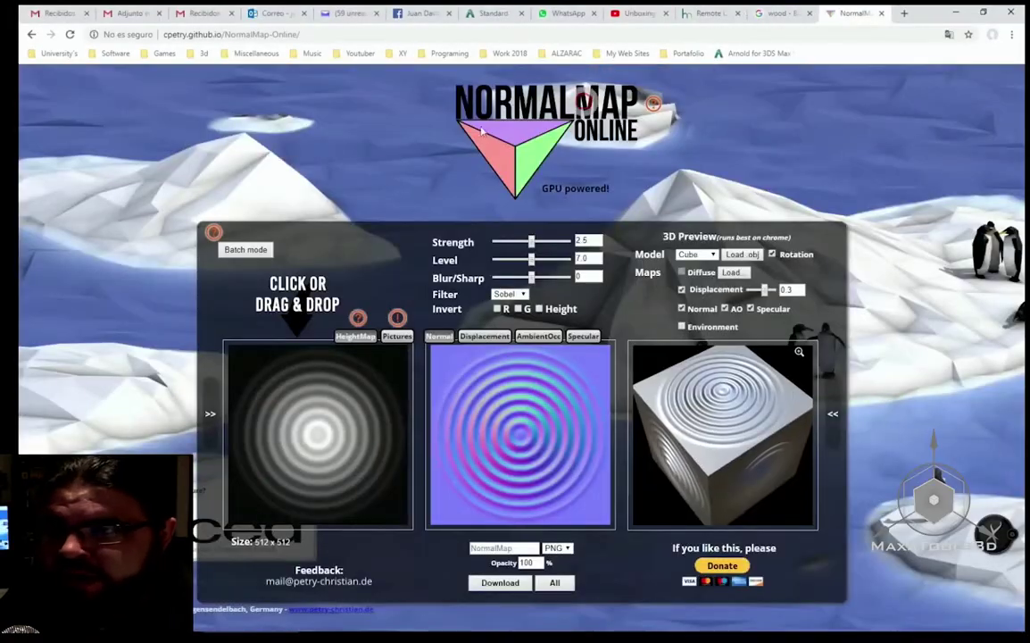
{"action": "left_click", "coordinate": [852, 12]}
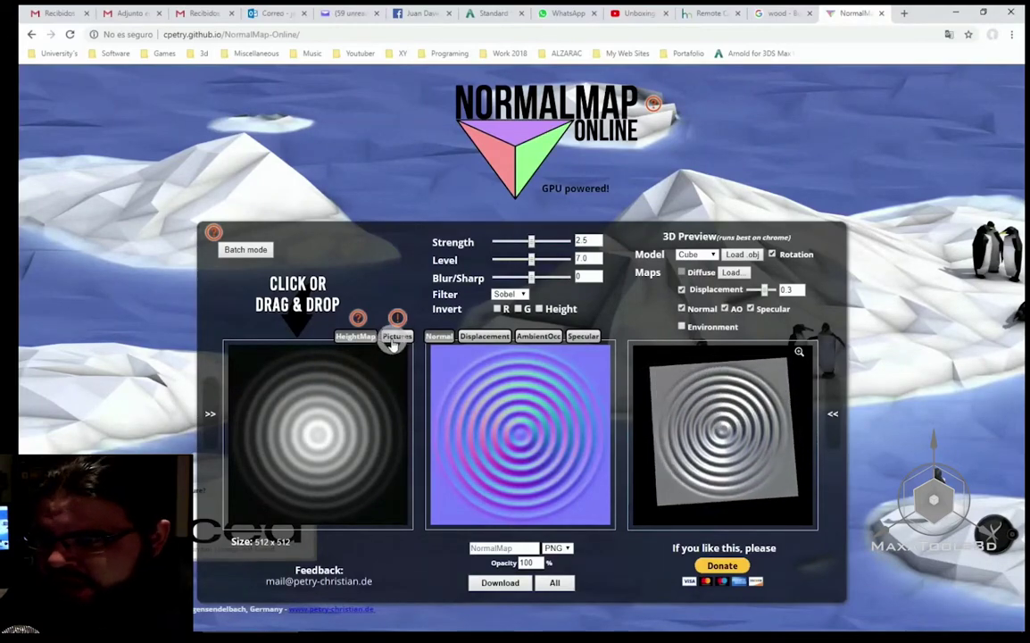
- Open the heightmap file picker and browse to the J:\S2018-2 folder
{"action": "left_click", "coordinate": [393, 338]}
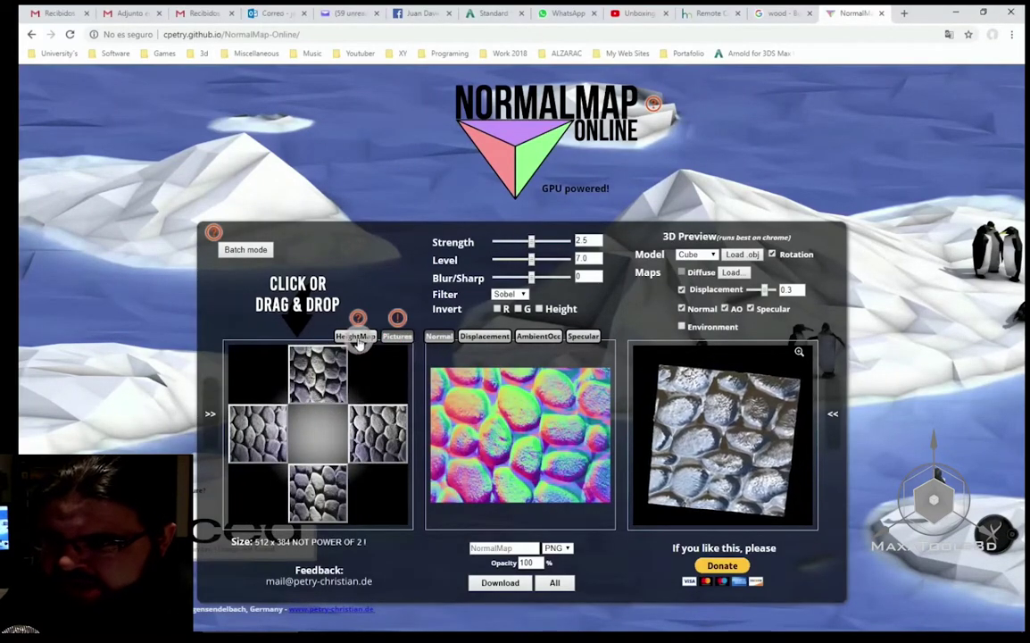
{"action": "left_click", "coordinate": [355, 337]}
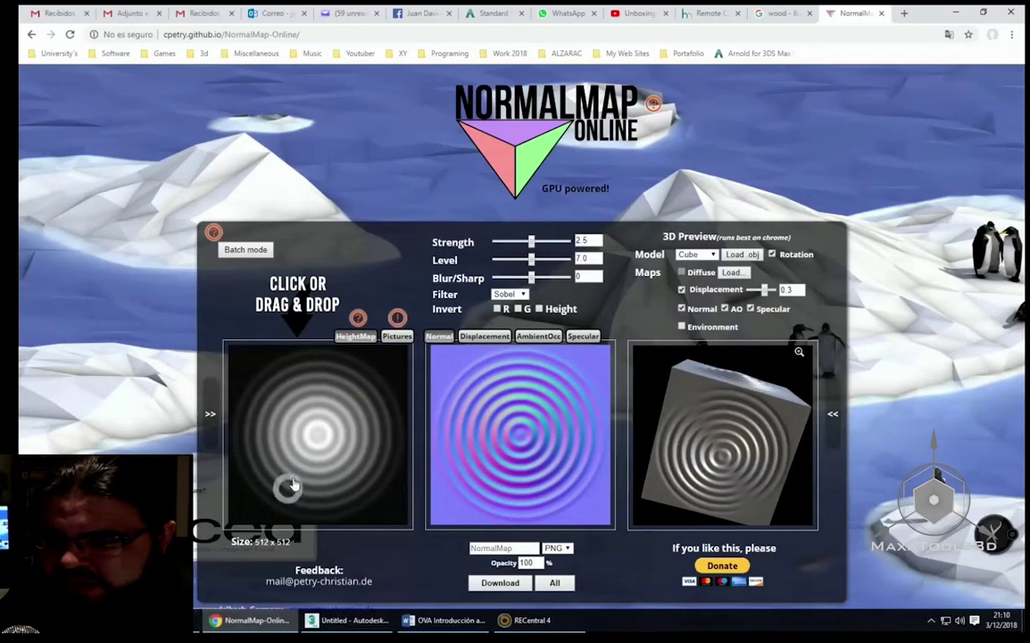
{"action": "left_click", "coordinate": [299, 432]}
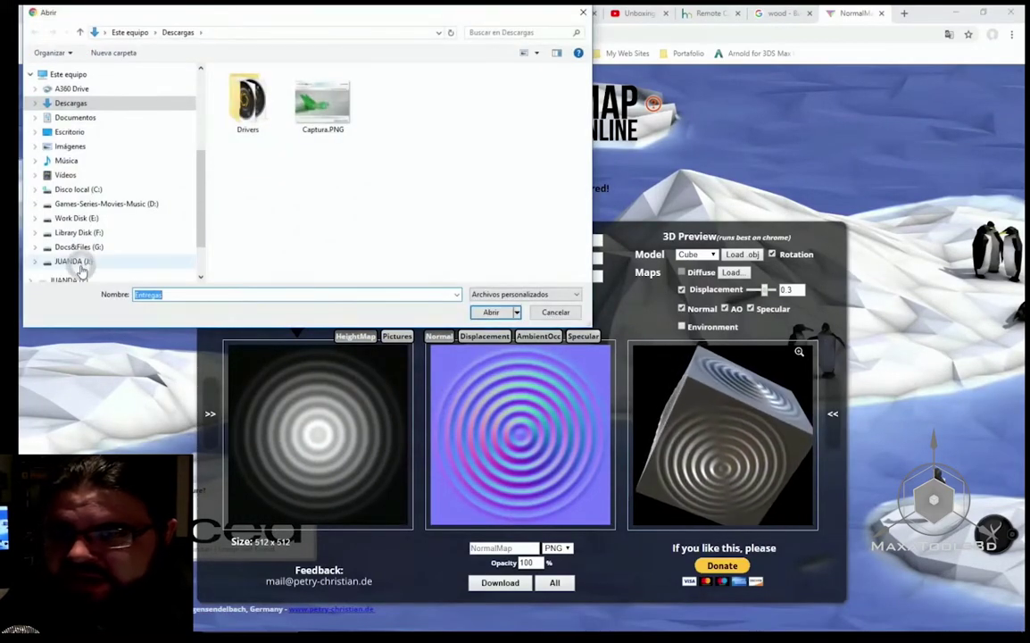
{"action": "left_click", "coordinate": [79, 262]}
{"action": "left_click", "coordinate": [241, 188]}
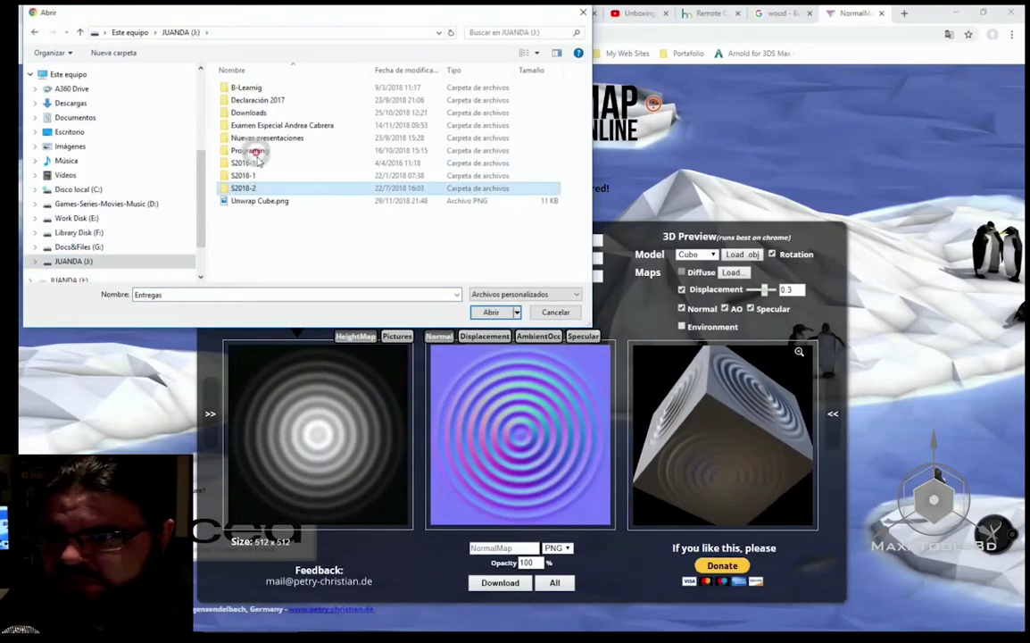
{"action": "double_click", "coordinate": [271, 200]}
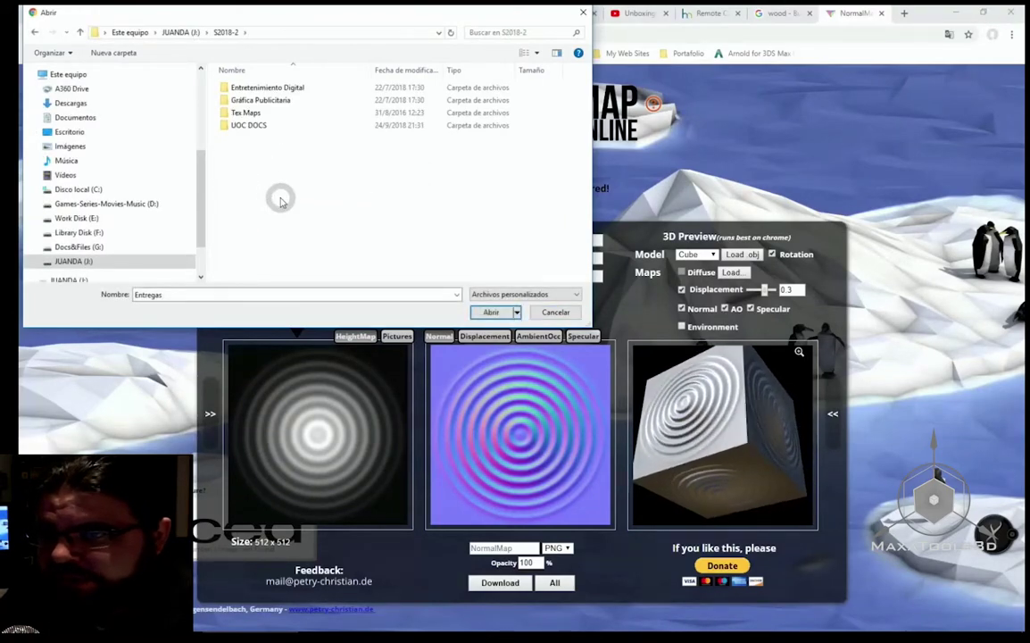
- Load arch22_wood_02.jpg from Tex Maps, shown as large icons, as the height map
{"action": "left_click", "coordinate": [237, 112]}
{"action": "double_click", "coordinate": [236, 112]}
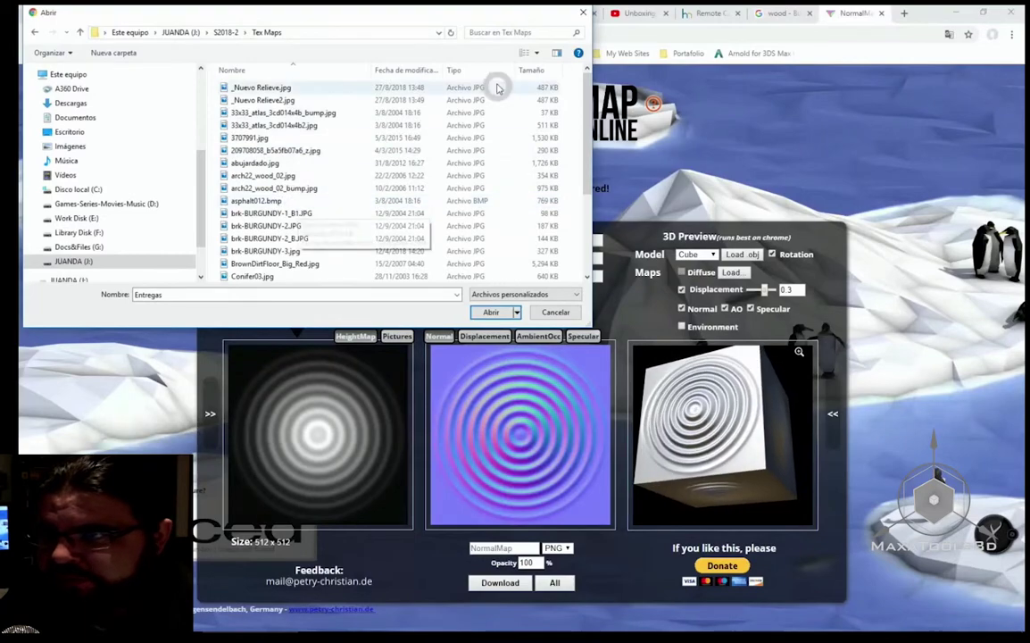
{"action": "left_click", "coordinate": [535, 52]}
{"action": "left_click", "coordinate": [579, 41]}
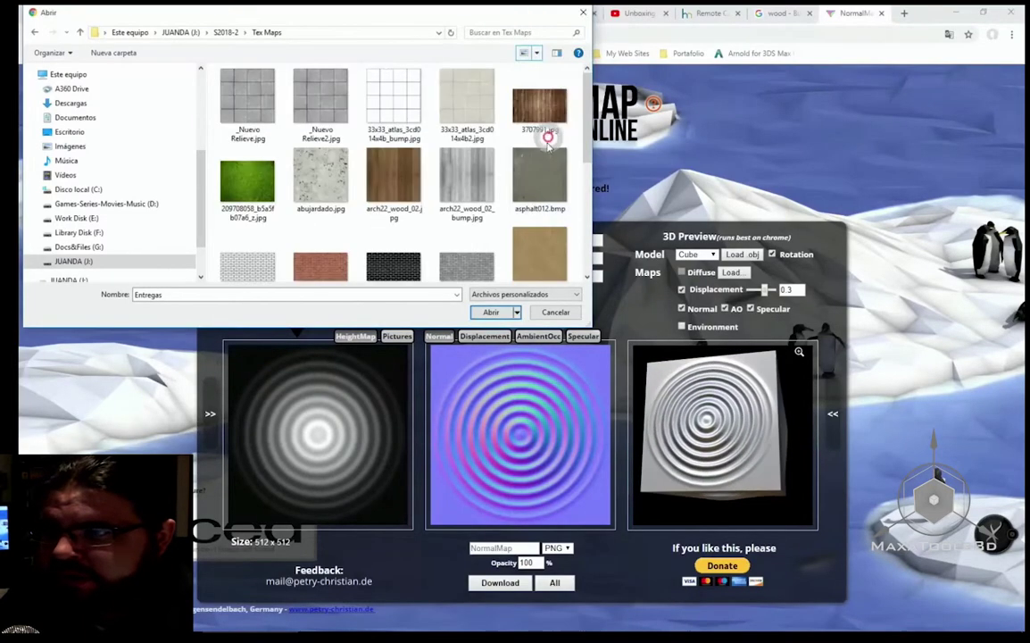
{"action": "left_click", "coordinate": [395, 188]}
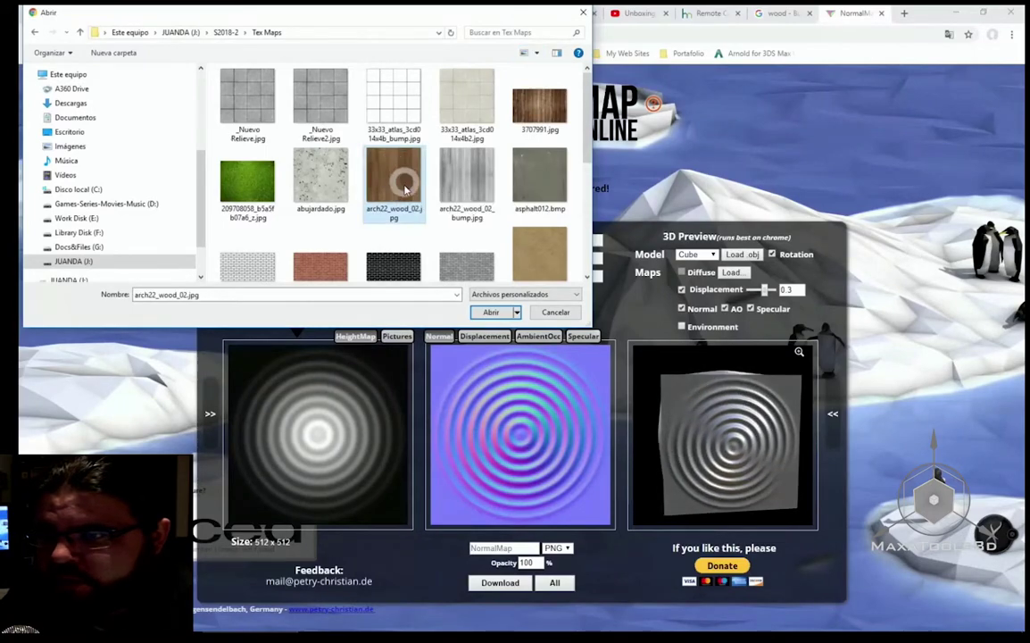
{"action": "left_click", "coordinate": [491, 313]}
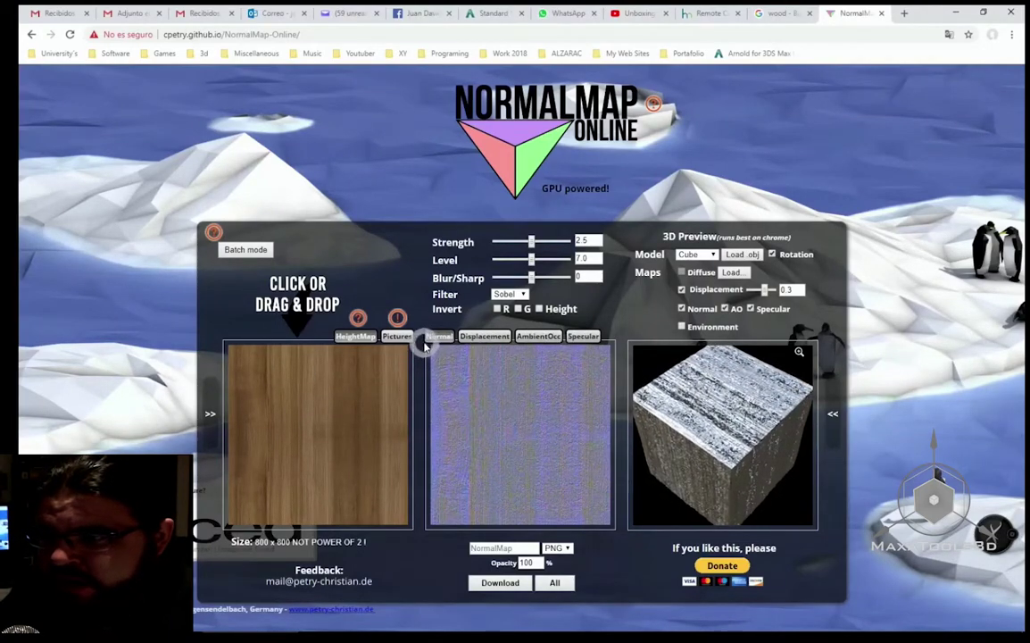
- Compare the wood's displacement, ambient occlusion and specular maps, then download the specular map as SpecularMap.png
{"action": "left_click", "coordinate": [485, 337]}
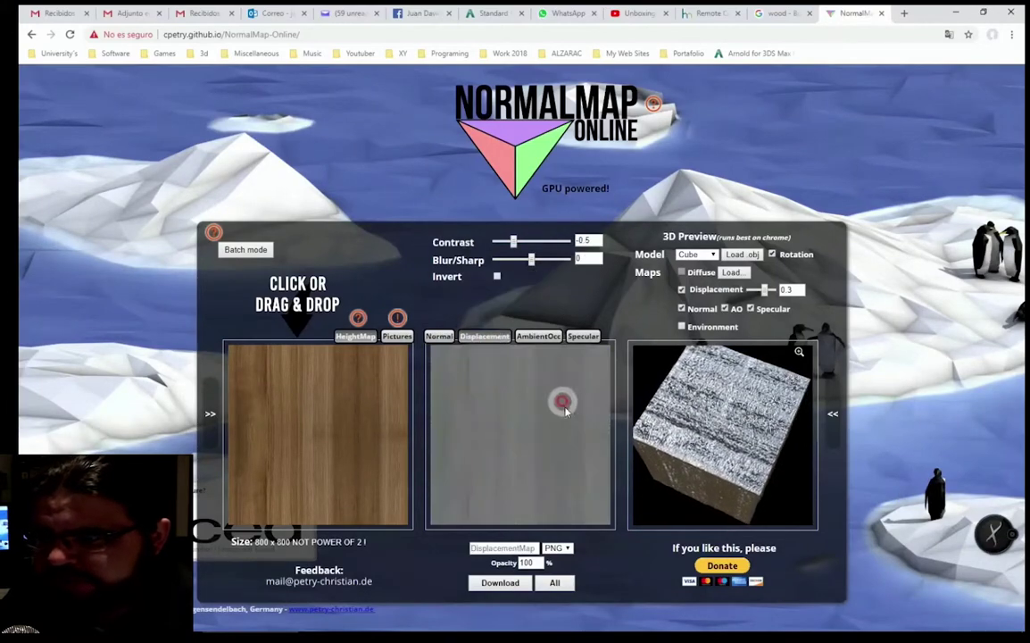
{"action": "left_click", "coordinate": [538, 336]}
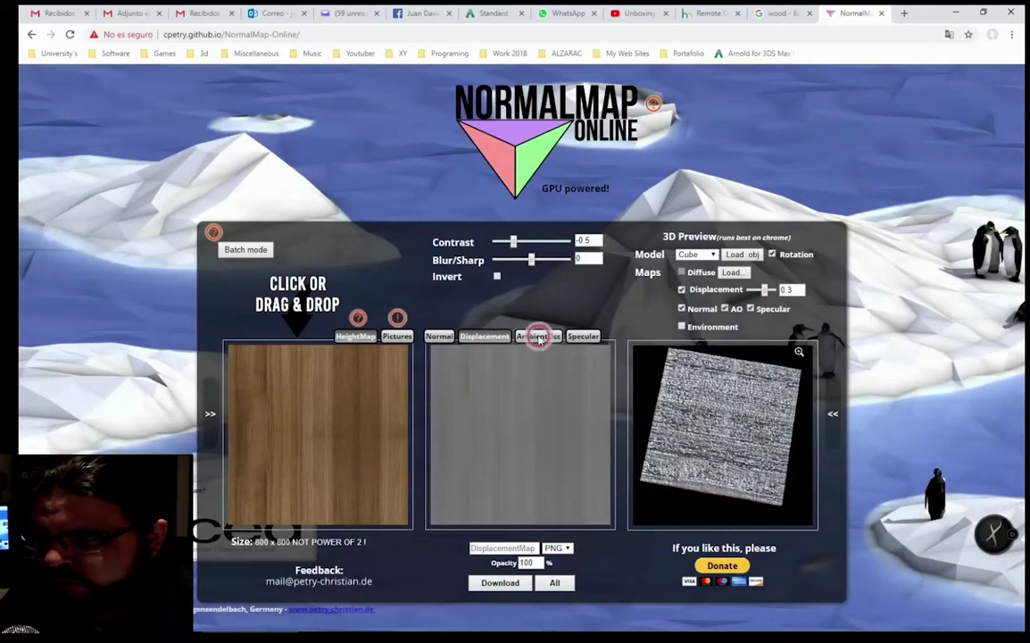
{"action": "left_click", "coordinate": [497, 337]}
{"action": "left_click", "coordinate": [539, 336]}
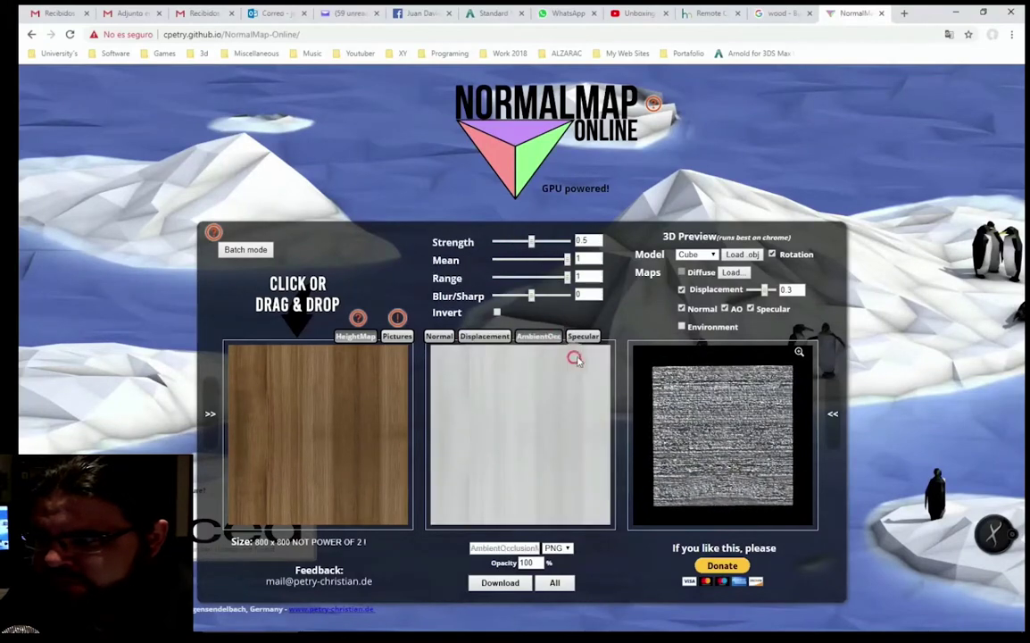
{"action": "left_click", "coordinate": [582, 336]}
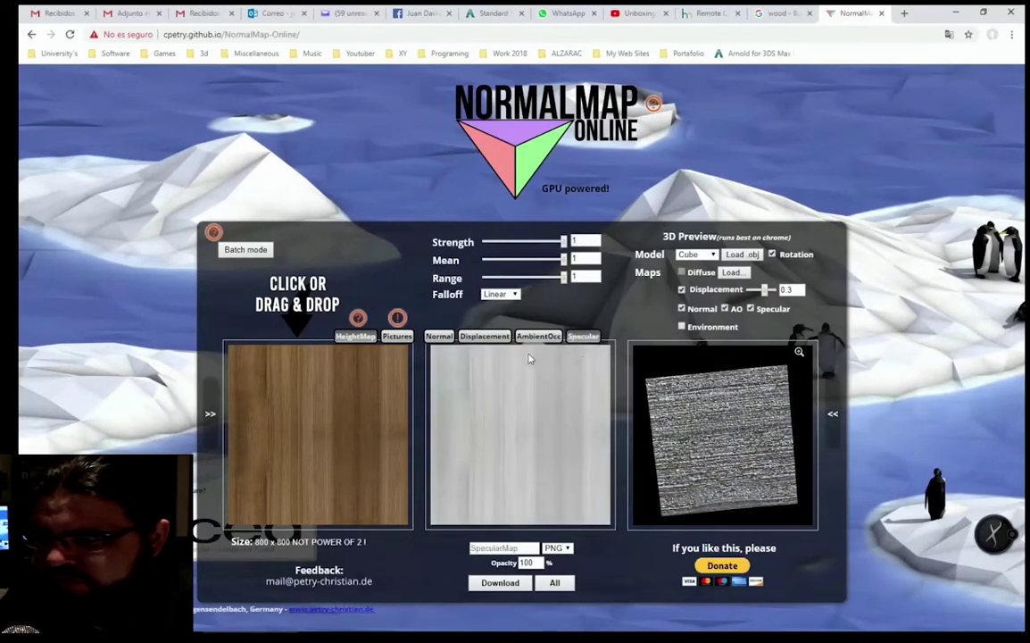
{"action": "left_click", "coordinate": [483, 337]}
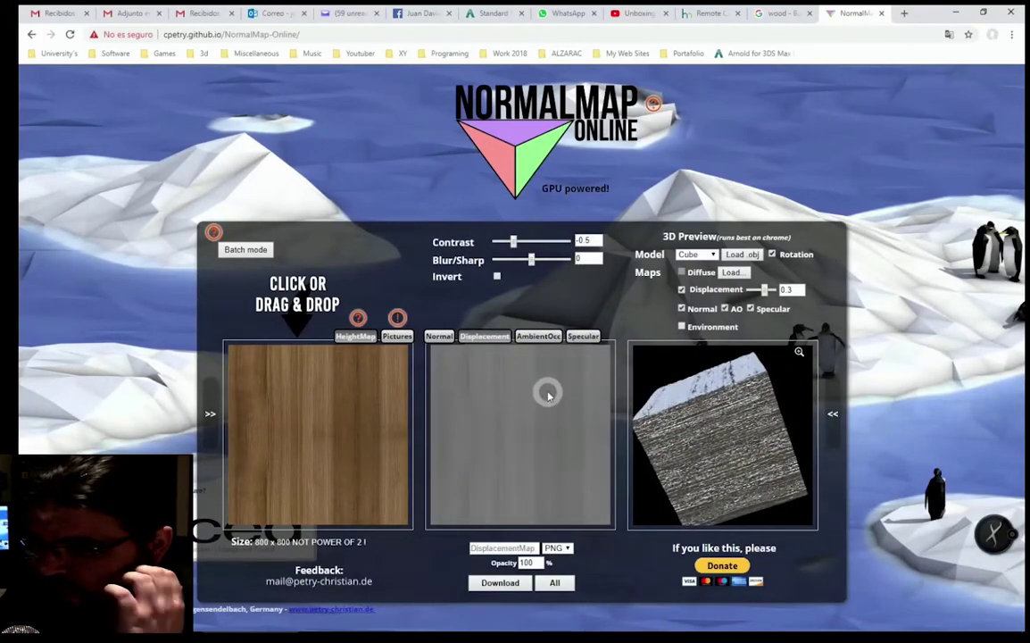
{"action": "left_click", "coordinate": [578, 337]}
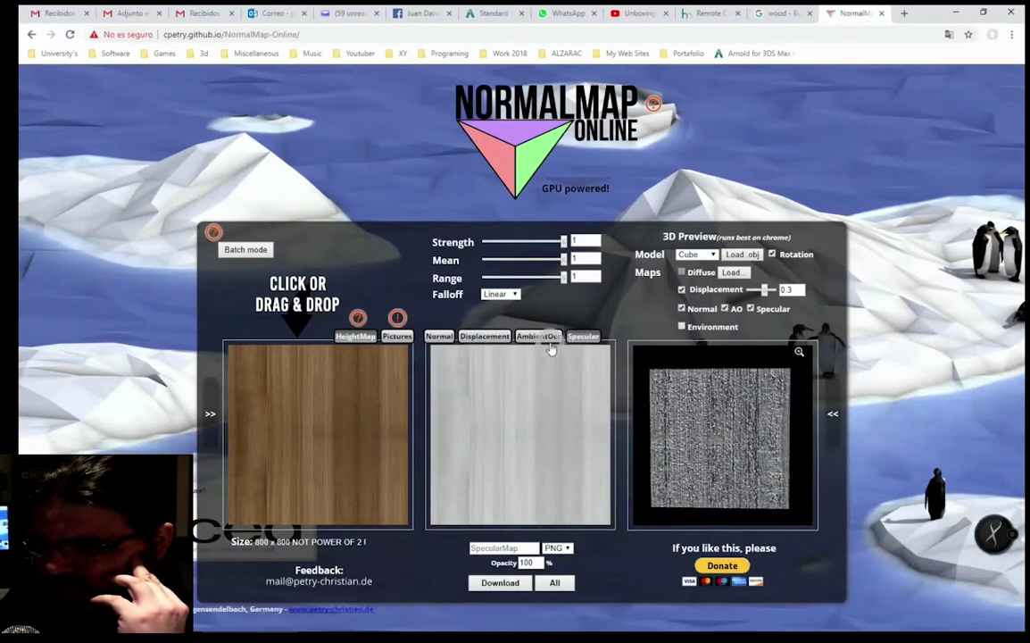
{"action": "left_click", "coordinate": [500, 582]}
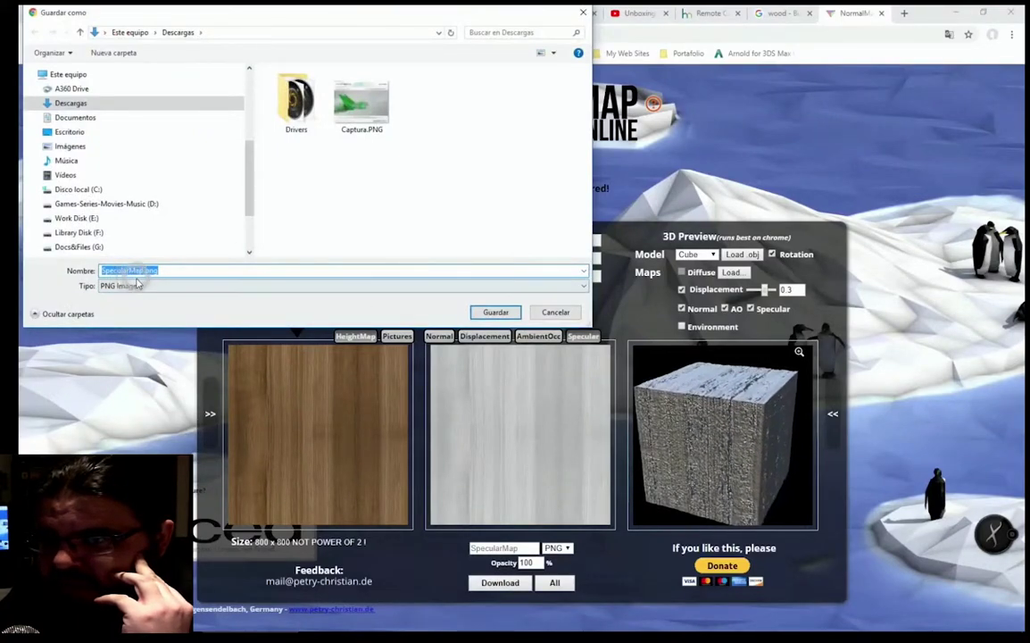
- Save SpecularMap.png to Descargas, view it in Photos, then minimize the Photos viewer
{"action": "left_click", "coordinate": [496, 311]}
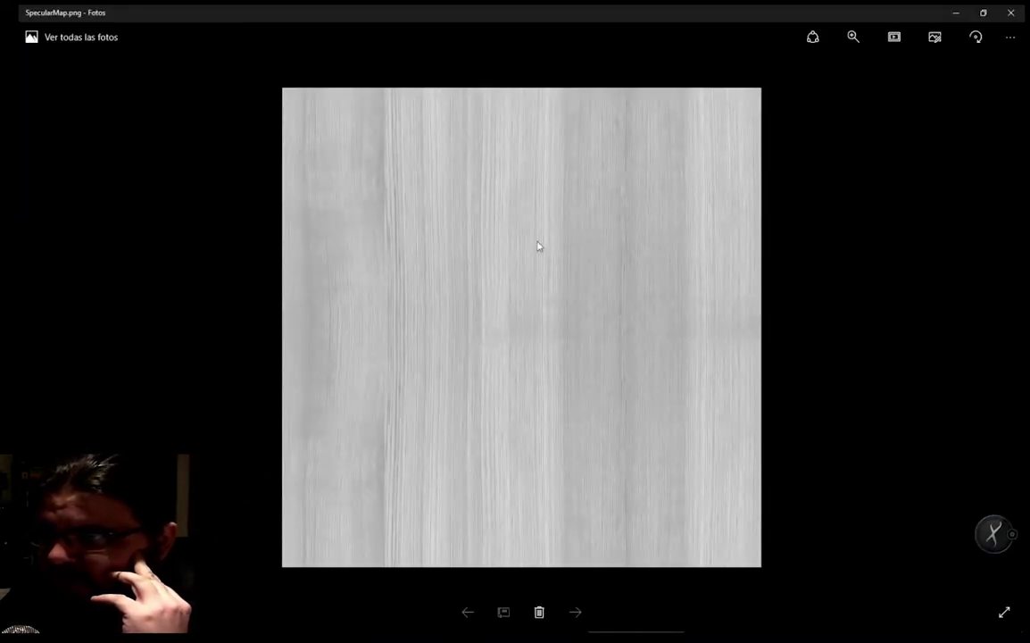
{"action": "left_click", "coordinate": [928, 12]}
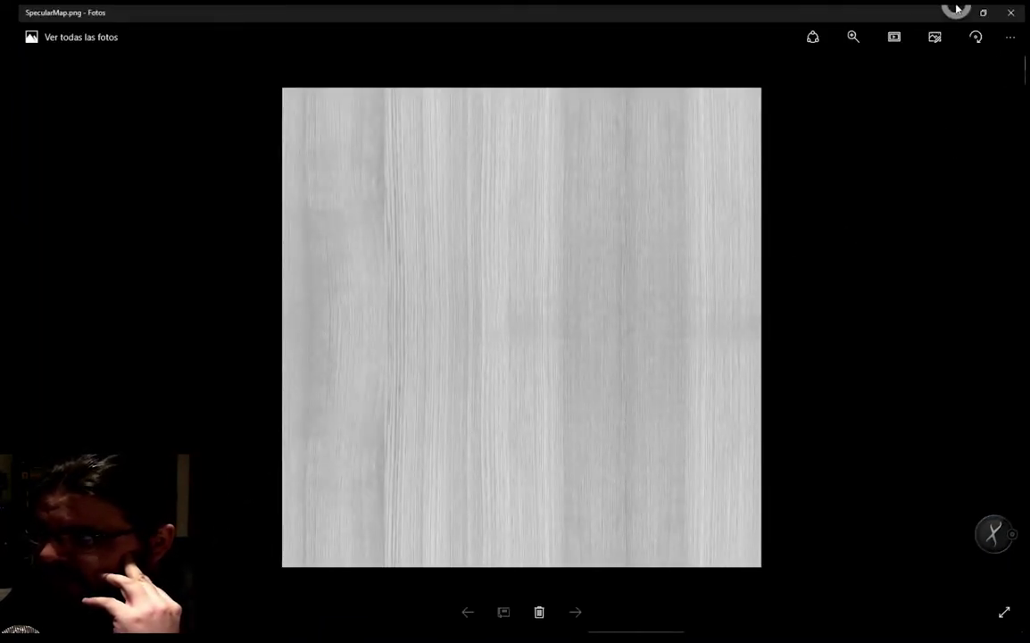
{"action": "left_click", "coordinate": [958, 15]}
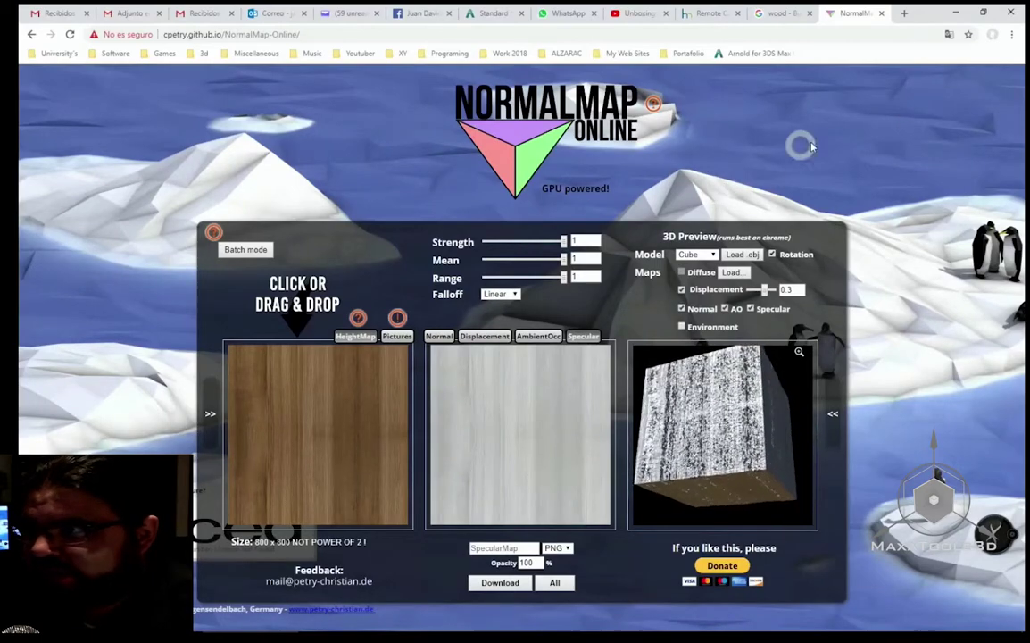
- In the Slate Material Editor, wire Map #2's output into Madera's specular input
{"action": "left_click", "coordinate": [344, 627]}
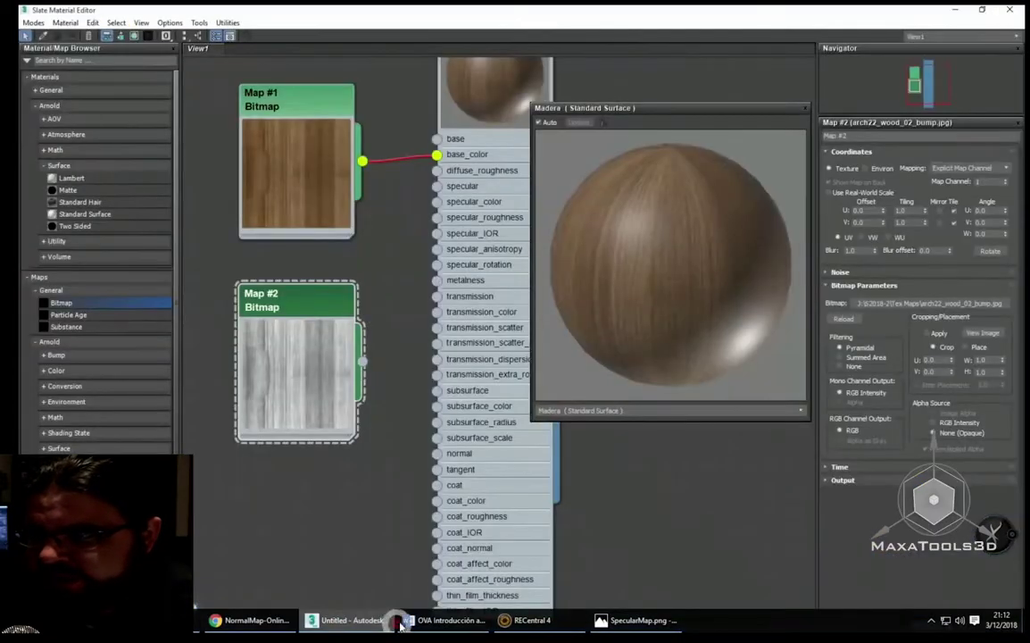
{"action": "scroll", "coordinate": [347, 292], "scroll_direction": "up", "scroll_amount": 1}
{"action": "scroll", "coordinate": [259, 300], "scroll_direction": "up", "scroll_amount": 2}
{"action": "scroll", "coordinate": [307, 278], "scroll_direction": "up", "scroll_amount": 1}
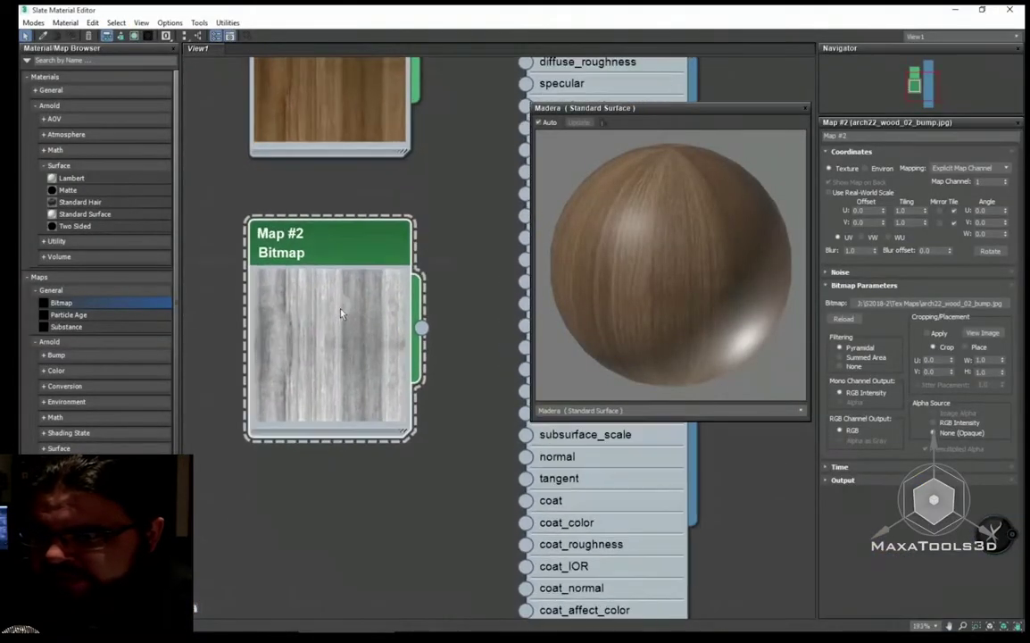
{"action": "scroll", "coordinate": [322, 312], "scroll_direction": "down", "scroll_amount": 2}
{"action": "mouse_move", "coordinate": [292, 356]}
{"action": "middle_mouse_down"}
{"action": "mouse_move", "coordinate": [328, 427]}
{"action": "mouse_move", "coordinate": [345, 407]}
{"action": "middle_mouse_up"}
{"action": "scroll", "coordinate": [359, 418], "scroll_direction": "up", "scroll_amount": 3}
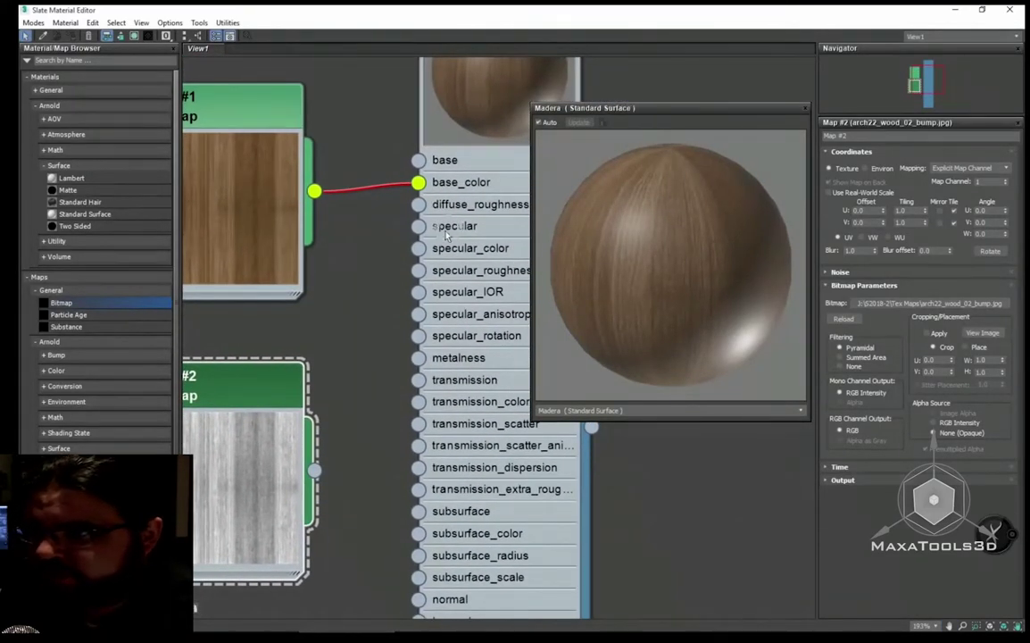
{"action": "middle_click_drag", "start_coordinate": [446, 235], "coordinate": [366, 261]}
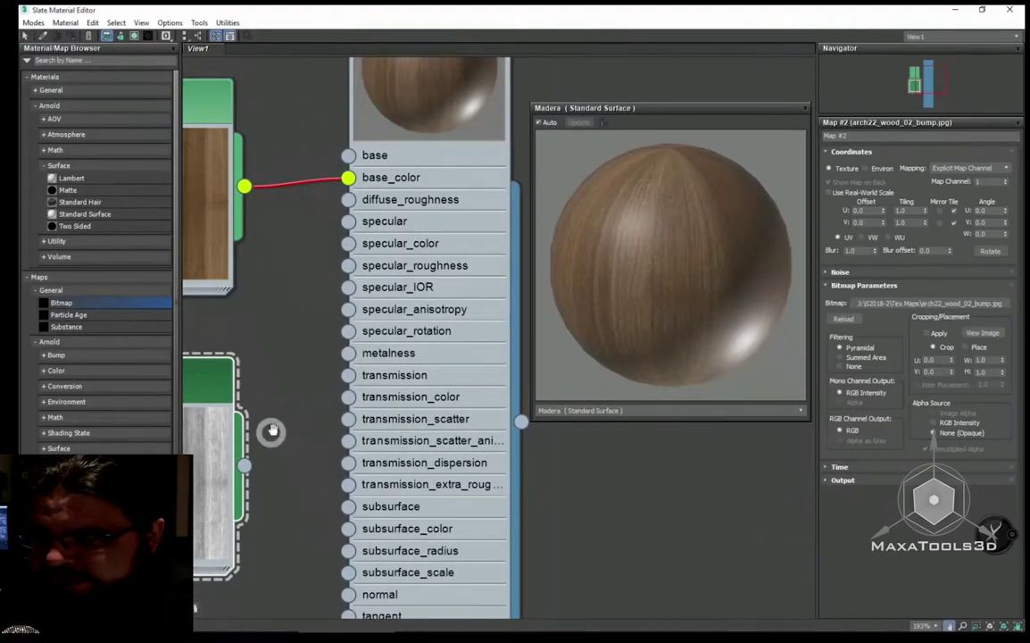
{"action": "middle_click_drag", "start_coordinate": [272, 431], "coordinate": [303, 457]}
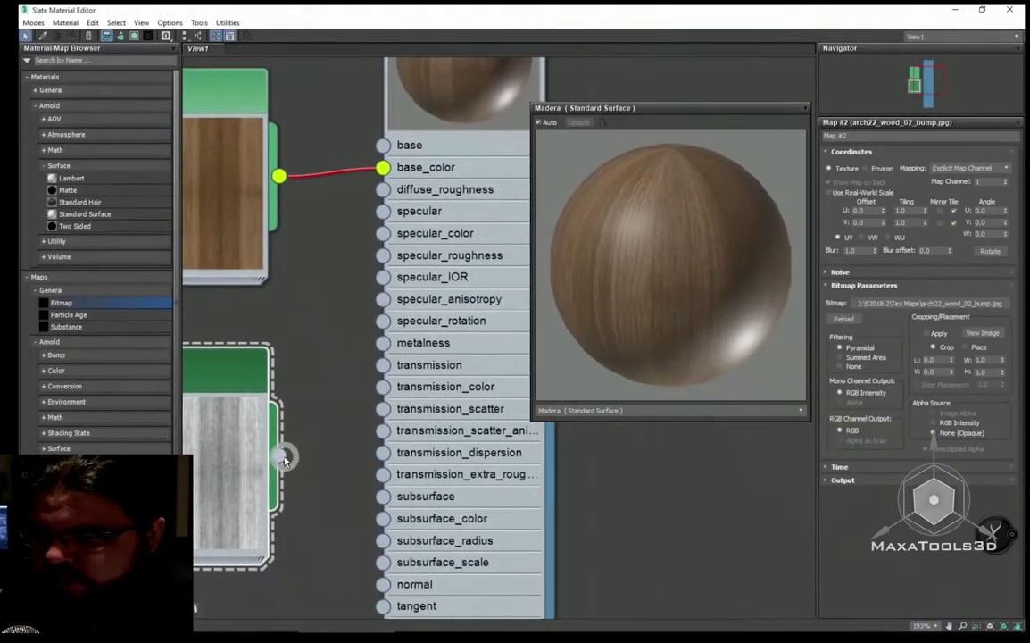
{"action": "left_click_drag", "start_coordinate": [282, 456], "coordinate": [382, 211]}
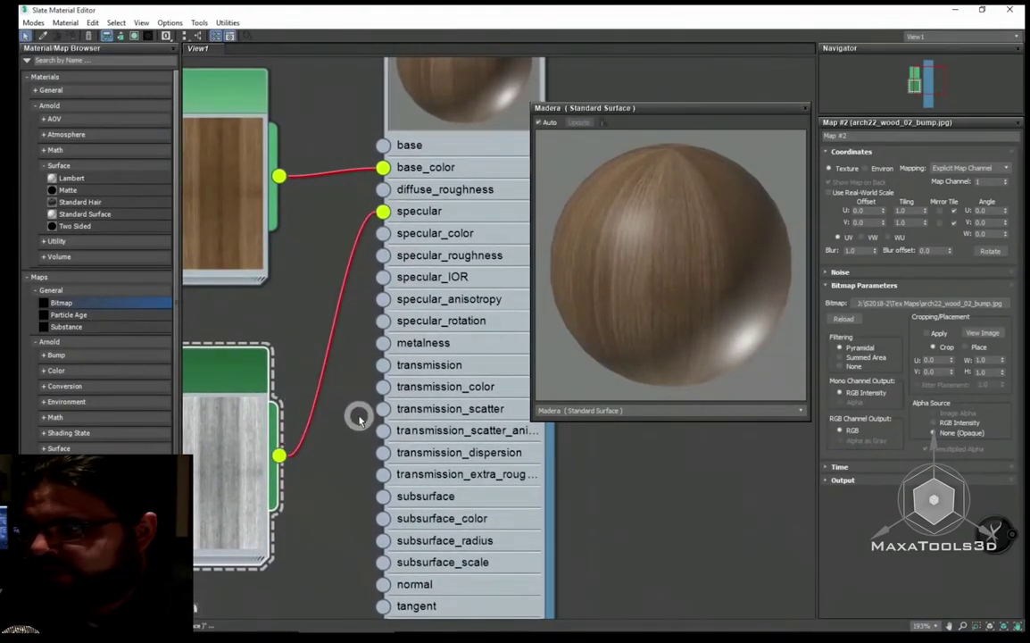
- Rearrange Map #1 and Map #2 so they sit stacked beside the Madera node
{"action": "mouse_move", "coordinate": [387, 398]}
{"action": "middle_mouse_down"}
{"action": "mouse_move", "coordinate": [340, 413]}
{"action": "mouse_move", "coordinate": [365, 425]}
{"action": "middle_mouse_up"}
{"action": "scroll", "coordinate": [387, 372], "scroll_direction": "up", "scroll_amount": 1}
{"action": "scroll", "coordinate": [317, 388], "scroll_direction": "up", "scroll_amount": 1}
{"action": "scroll", "coordinate": [317, 388], "scroll_direction": "down", "scroll_amount": 2}
{"action": "left_click_drag", "start_coordinate": [295, 350], "coordinate": [295, 314]}
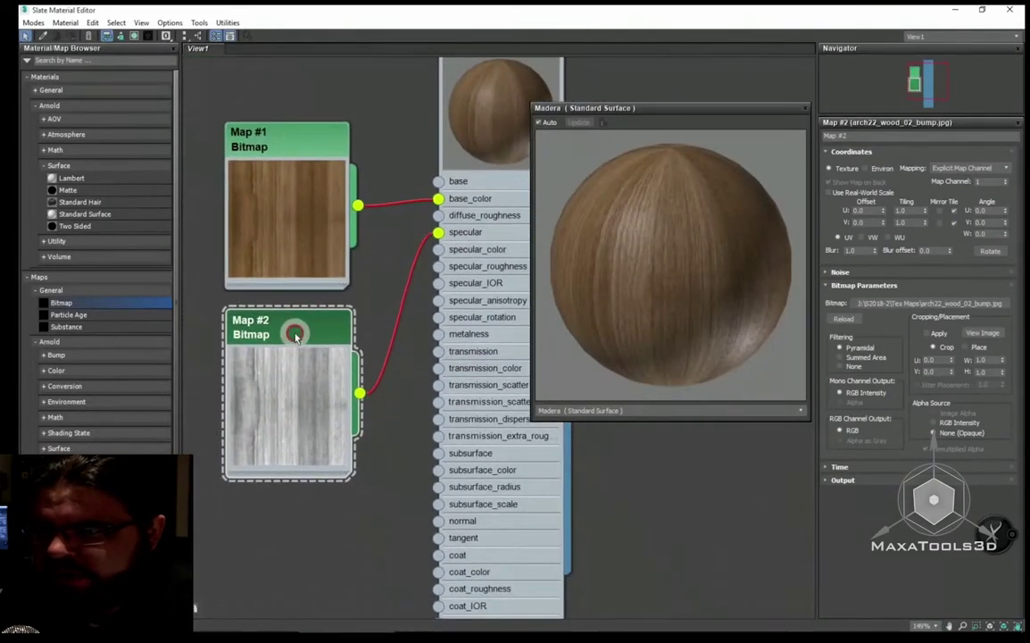
{"action": "left_click", "coordinate": [284, 244]}
{"action": "left_click_drag", "start_coordinate": [284, 243], "coordinate": [267, 227]}
{"action": "left_click_drag", "start_coordinate": [330, 355], "coordinate": [295, 335]}
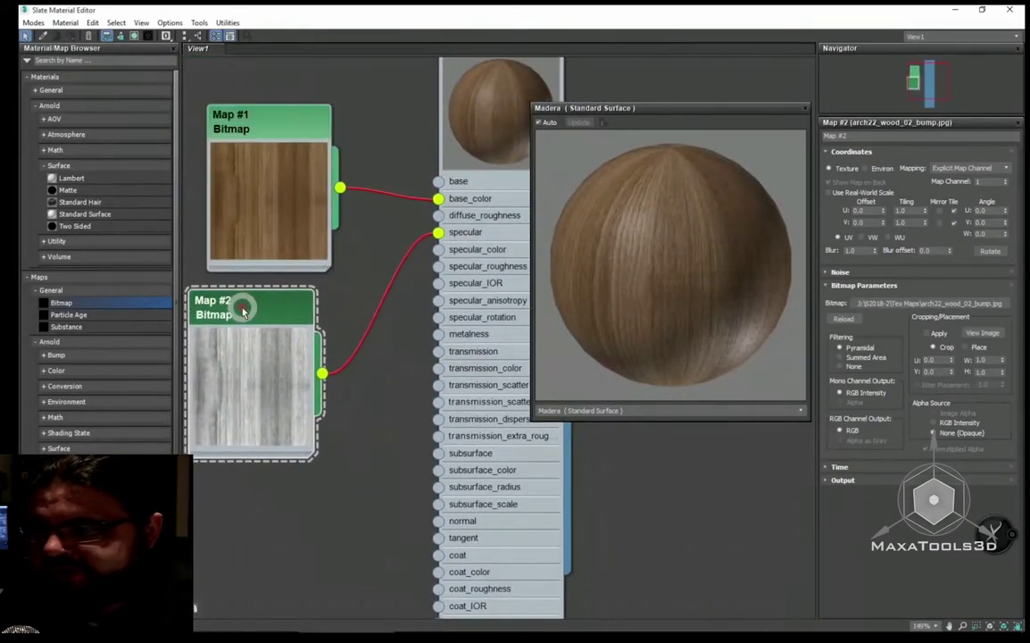
{"action": "middle_click_drag", "start_coordinate": [383, 379], "coordinate": [356, 368]}
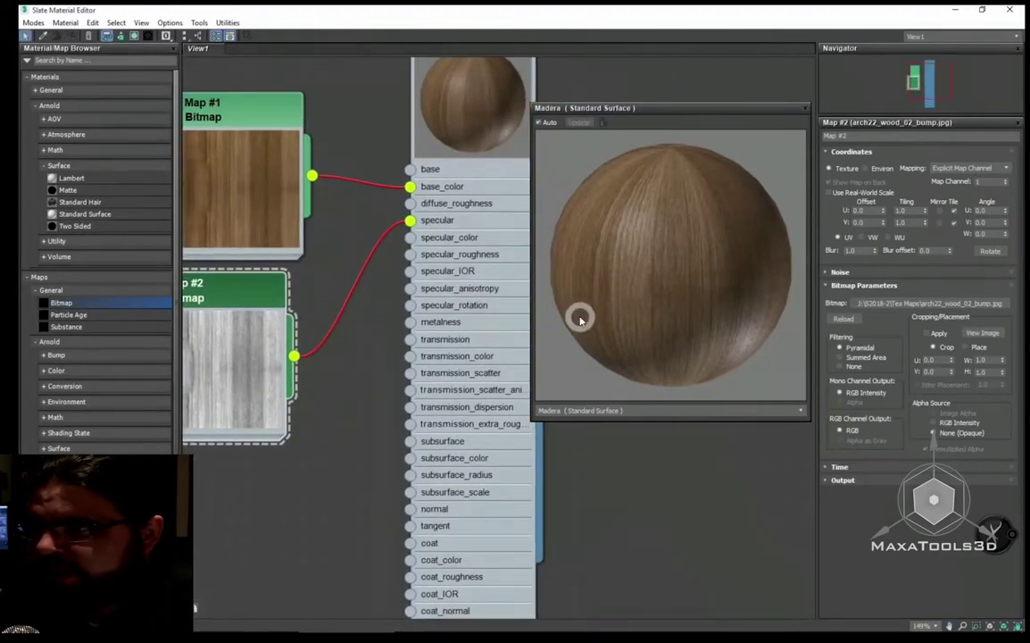
{"action": "scroll", "coordinate": [368, 260], "scroll_direction": "down", "scroll_amount": 1}
{"action": "middle_click_drag", "start_coordinate": [367, 260], "coordinate": [379, 298]}
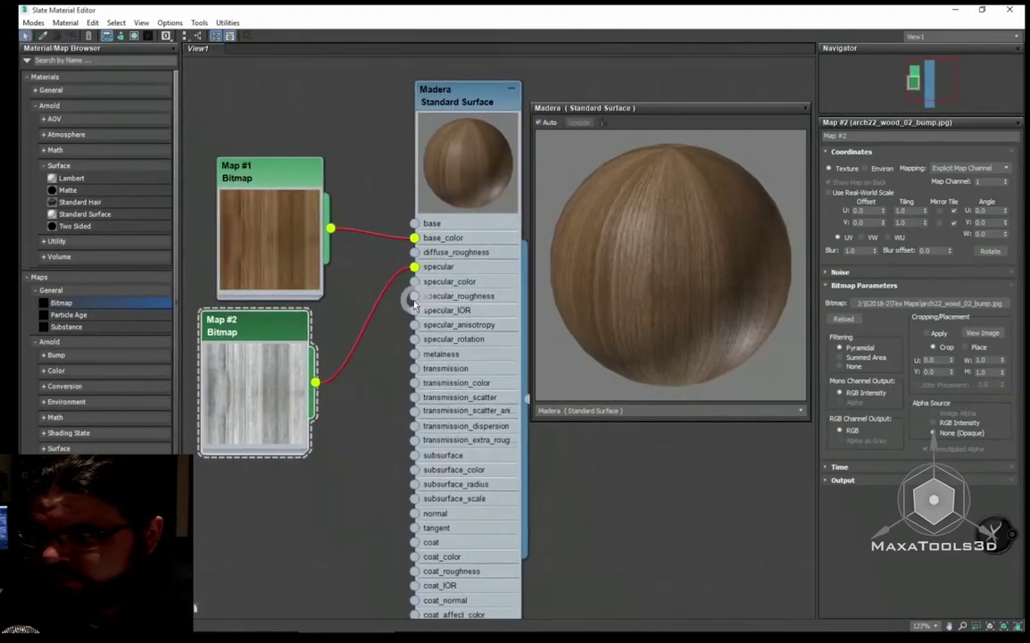
{"action": "left_click_drag", "start_coordinate": [257, 216], "coordinate": [226, 170]}
{"action": "left_click_drag", "start_coordinate": [248, 348], "coordinate": [234, 302]}
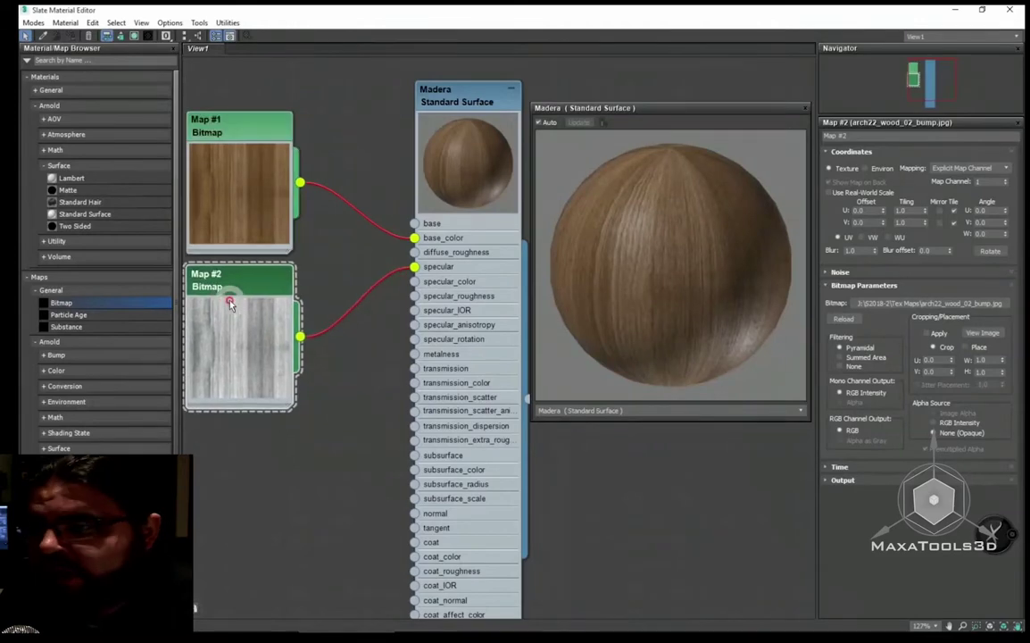
{"action": "middle_click_drag", "start_coordinate": [386, 386], "coordinate": [388, 361]}
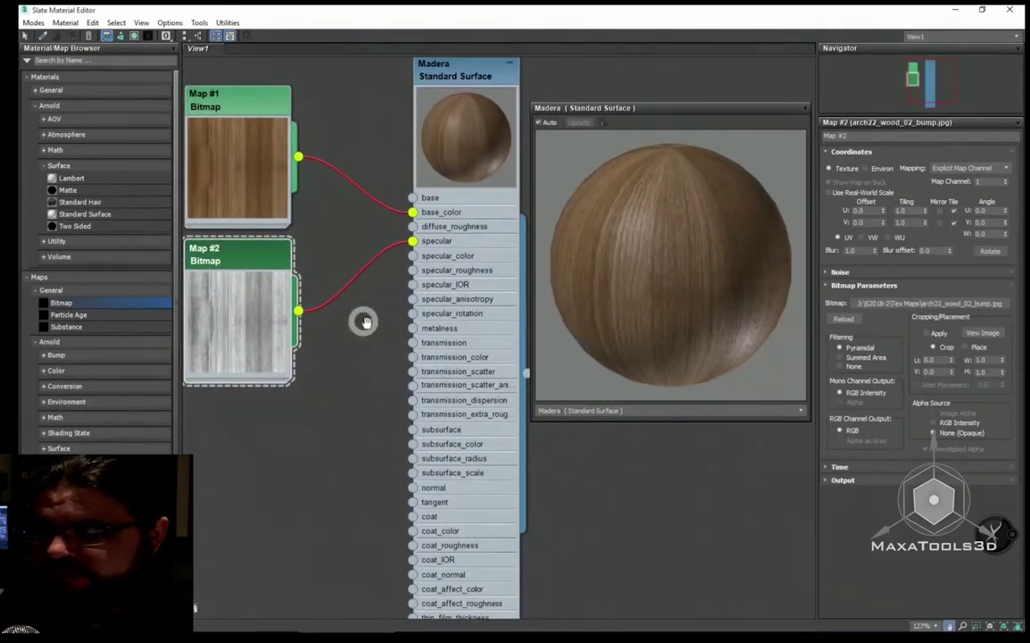
{"action": "middle_click_drag", "start_coordinate": [374, 282], "coordinate": [393, 306]}
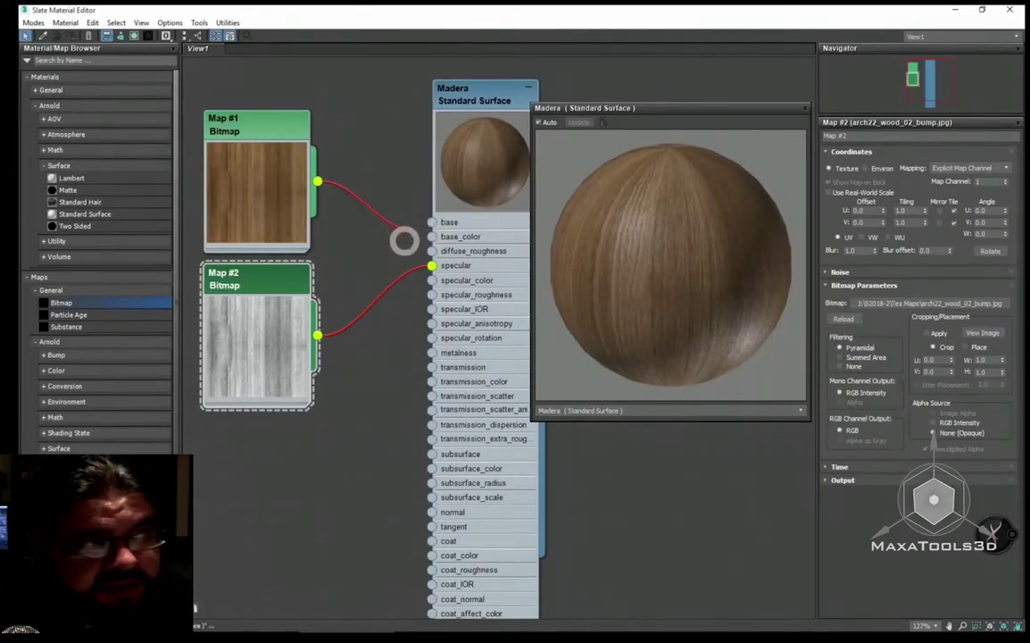
{"action": "left_click_drag", "start_coordinate": [413, 234], "coordinate": [403, 236]}
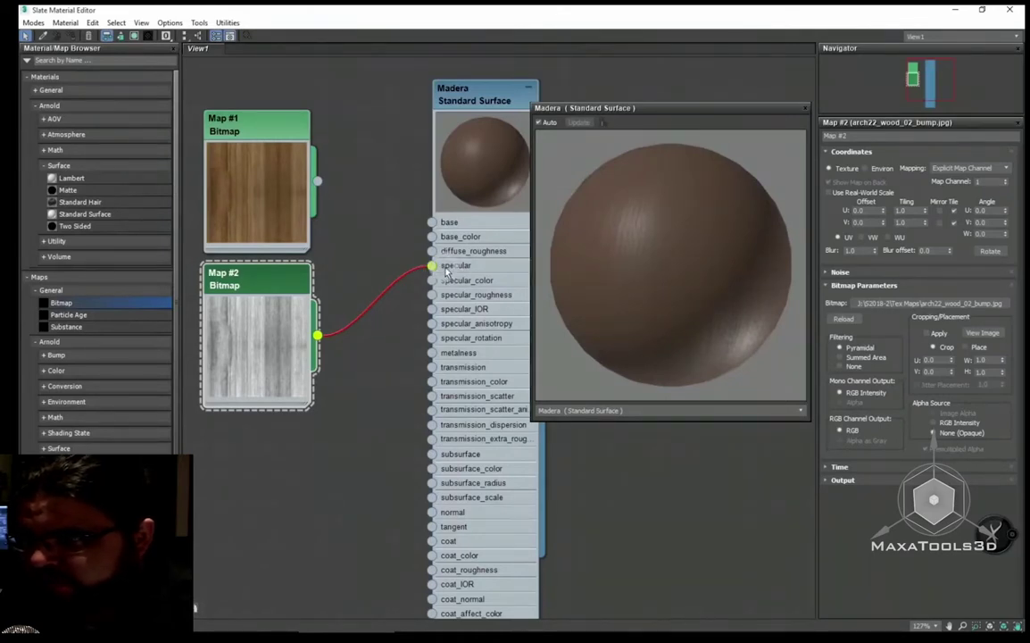
{"action": "left_click", "coordinate": [280, 385]}
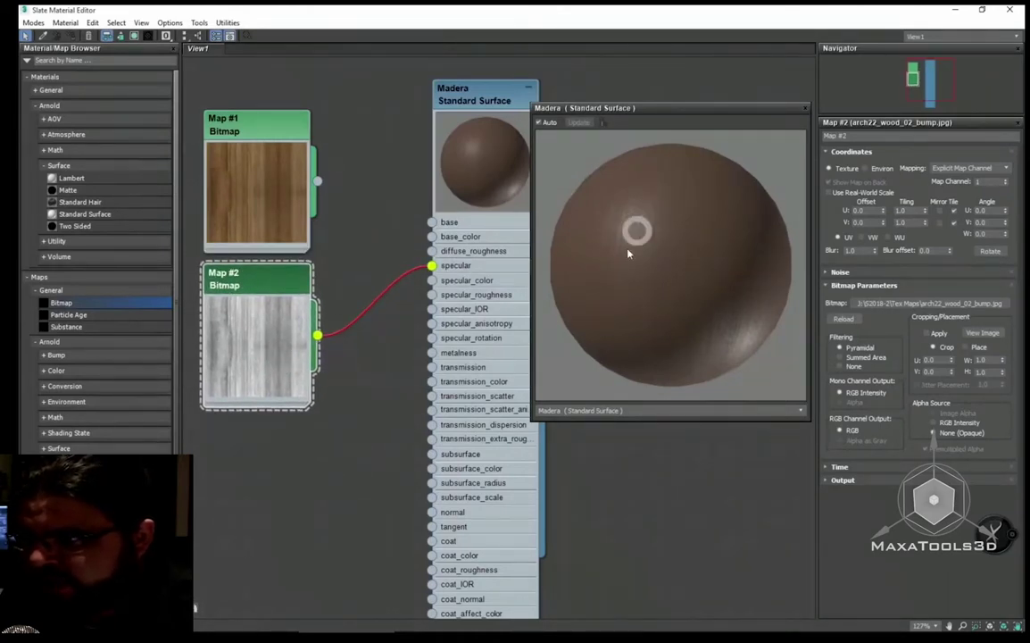
{"action": "mouse_move", "coordinate": [628, 254]}
{"action": "left_mouse_down"}
{"action": "mouse_move", "coordinate": [640, 208]}
{"action": "mouse_move", "coordinate": [623, 257]}
{"action": "mouse_move", "coordinate": [731, 344]}
{"action": "mouse_move", "coordinate": [554, 316]}
{"action": "left_mouse_up"}
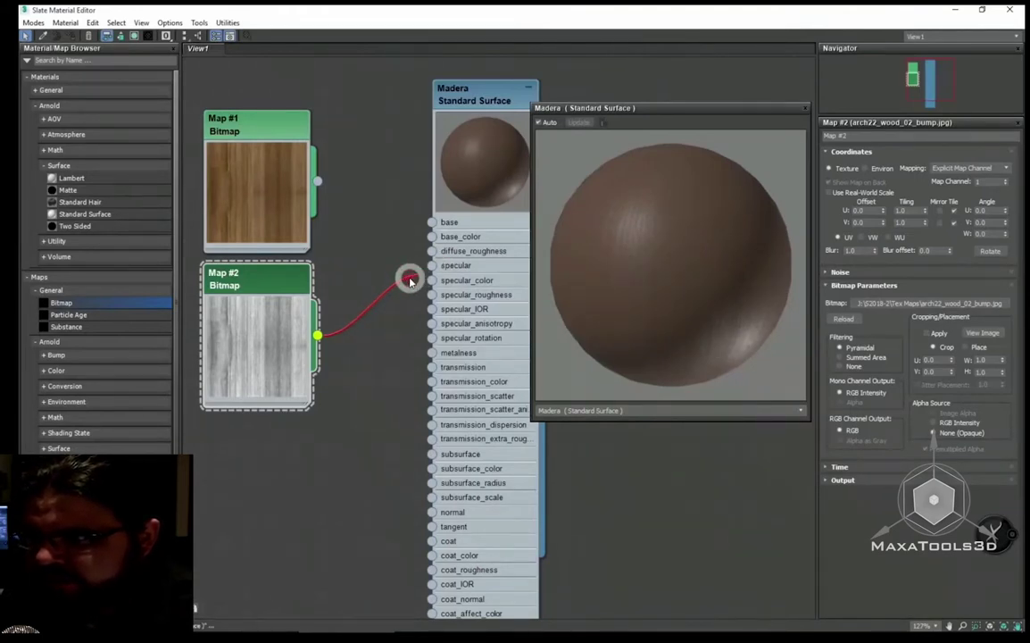
{"action": "left_click_drag", "start_coordinate": [409, 281], "coordinate": [380, 252]}
{"action": "mouse_move", "coordinate": [575, 276]}
{"action": "left_mouse_down"}
{"action": "mouse_move", "coordinate": [655, 195]}
{"action": "mouse_move", "coordinate": [631, 223]}
{"action": "mouse_move", "coordinate": [635, 290]}
{"action": "mouse_move", "coordinate": [710, 206]}
{"action": "mouse_move", "coordinate": [651, 208]}
{"action": "left_mouse_up"}
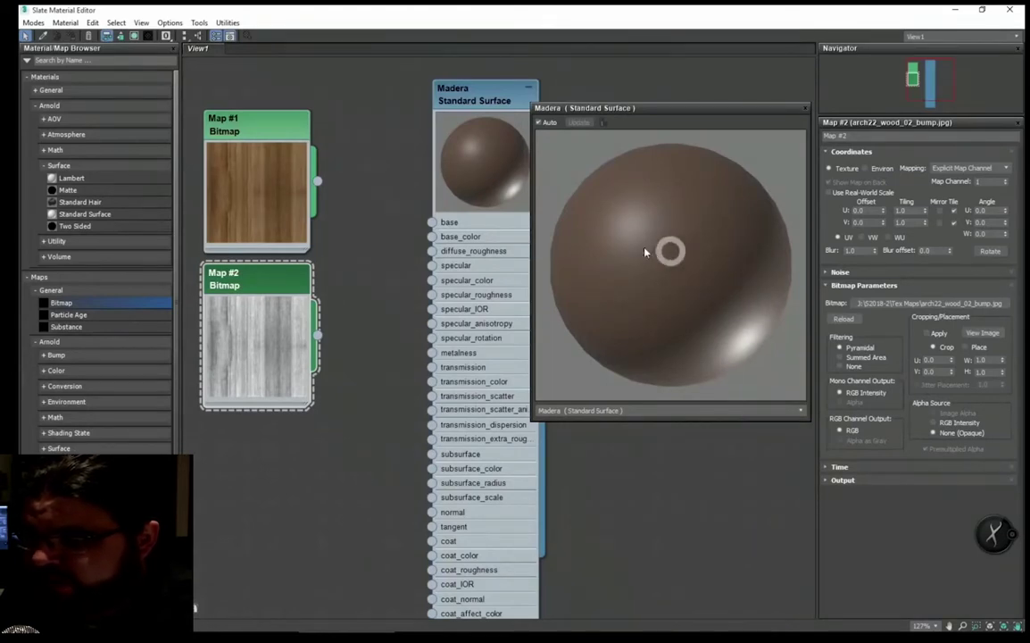
{"action": "mouse_move", "coordinate": [644, 252]}
{"action": "left_mouse_down"}
{"action": "mouse_move", "coordinate": [598, 262]}
{"action": "mouse_move", "coordinate": [545, 364]}
{"action": "left_mouse_up"}
{"action": "middle_click_drag", "start_coordinate": [330, 394], "coordinate": [355, 414]}
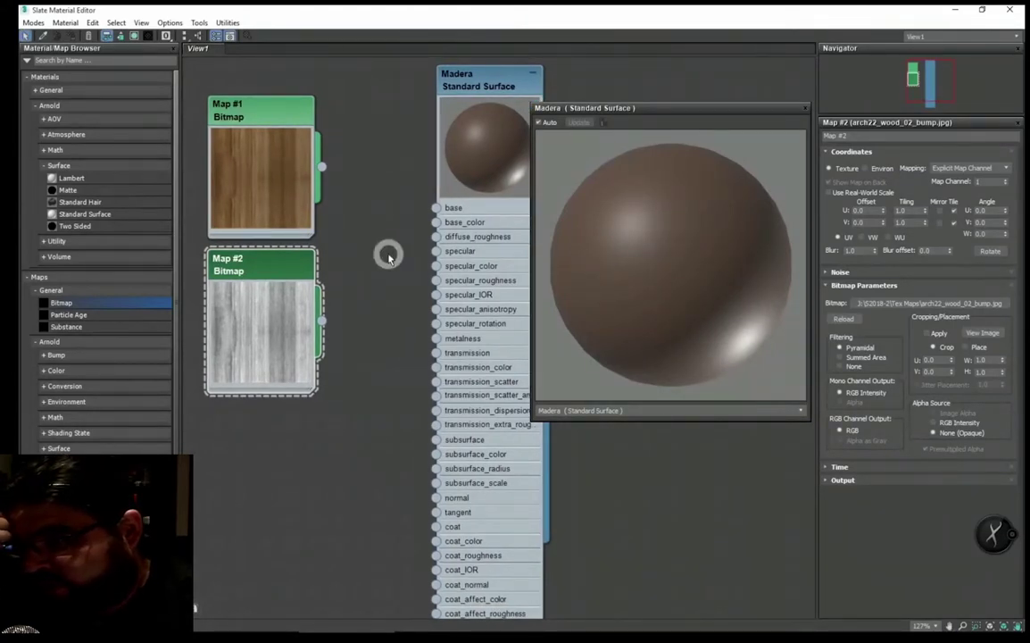
{"action": "middle_click_drag", "start_coordinate": [388, 257], "coordinate": [385, 367]}
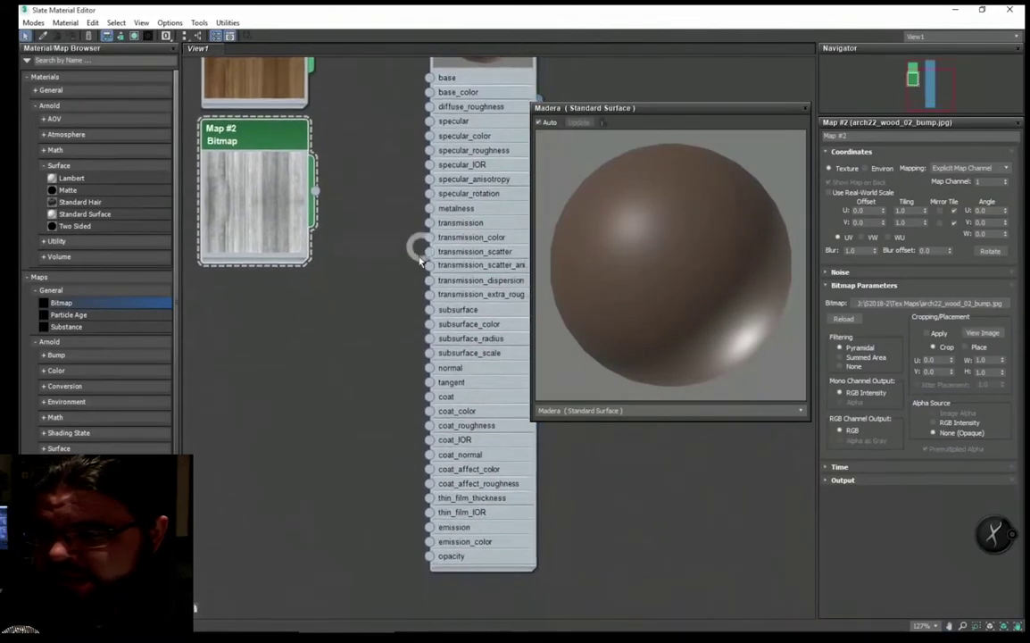
{"action": "scroll", "coordinate": [383, 366], "scroll_direction": "up", "scroll_amount": 2}
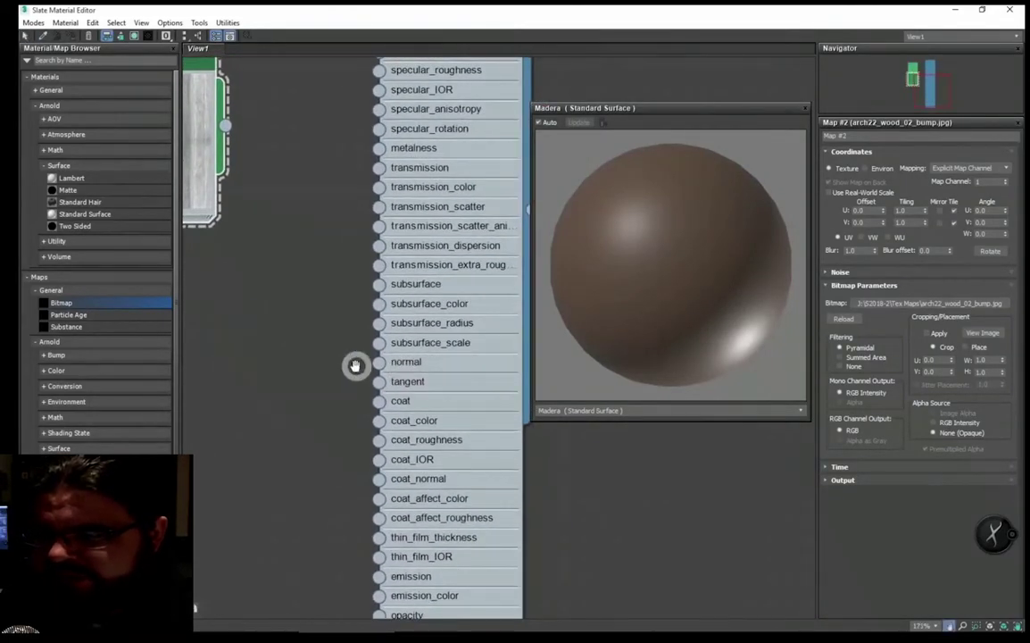
{"action": "scroll", "coordinate": [356, 366], "scroll_direction": "up", "scroll_amount": 1}
- Search the Material/Map Browser for bump and add an Arnold Bump 2D node to View1
{"action": "left_click", "coordinate": [68, 61]}
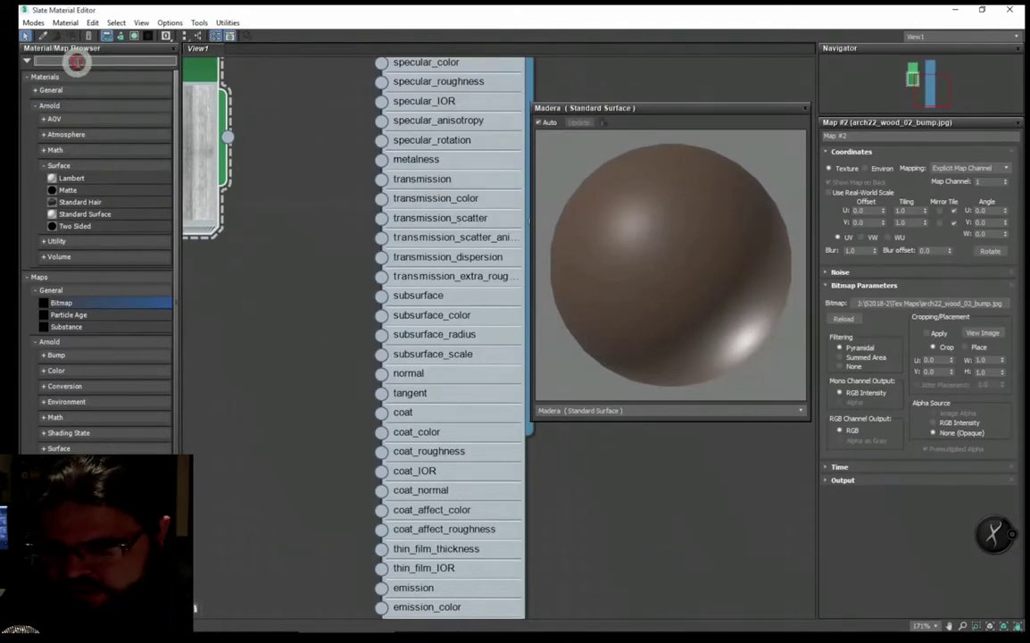
{"action": "type", "text": "bump"}
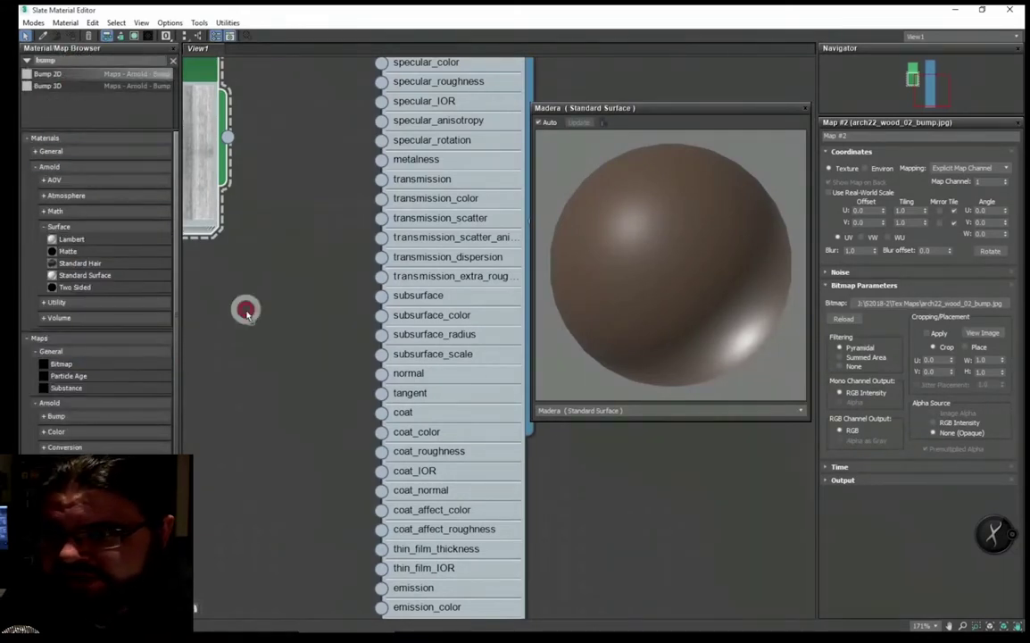
{"action": "left_click_drag", "start_coordinate": [47, 73], "coordinate": [267, 348]}
{"action": "left_click", "coordinate": [315, 351]}
- Expand the Bump 2D node's preview, frame it beside Standard Surface, and close the editor
{"action": "middle_click_drag", "start_coordinate": [317, 344], "coordinate": [318, 388]}
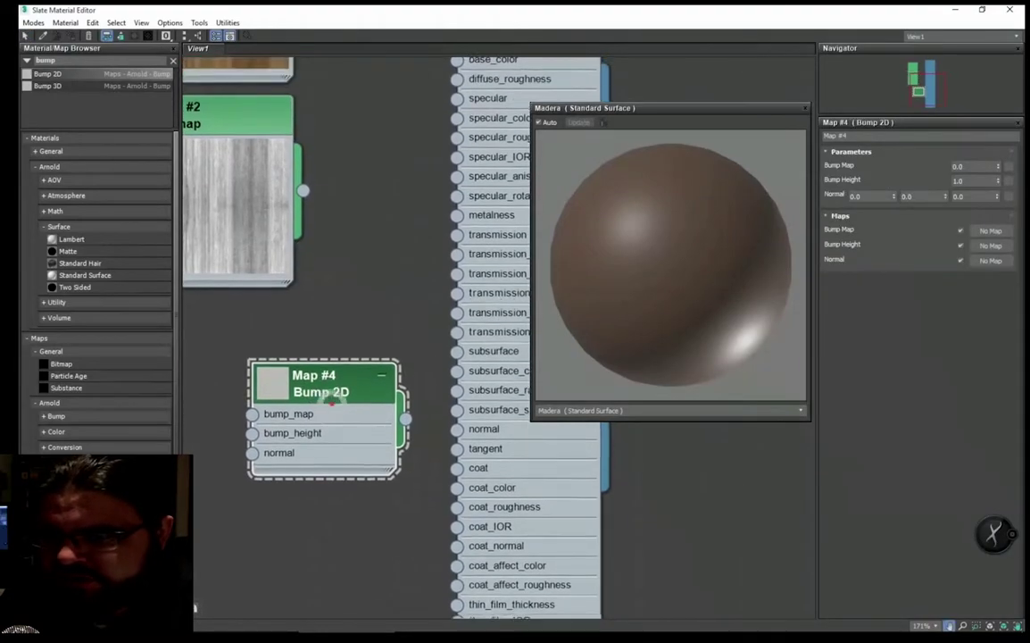
{"action": "scroll", "coordinate": [338, 340], "scroll_direction": "down", "scroll_amount": 2}
{"action": "scroll", "coordinate": [331, 348], "scroll_direction": "down", "scroll_amount": 2}
{"action": "scroll", "coordinate": [354, 391], "scroll_direction": "down", "scroll_amount": 1}
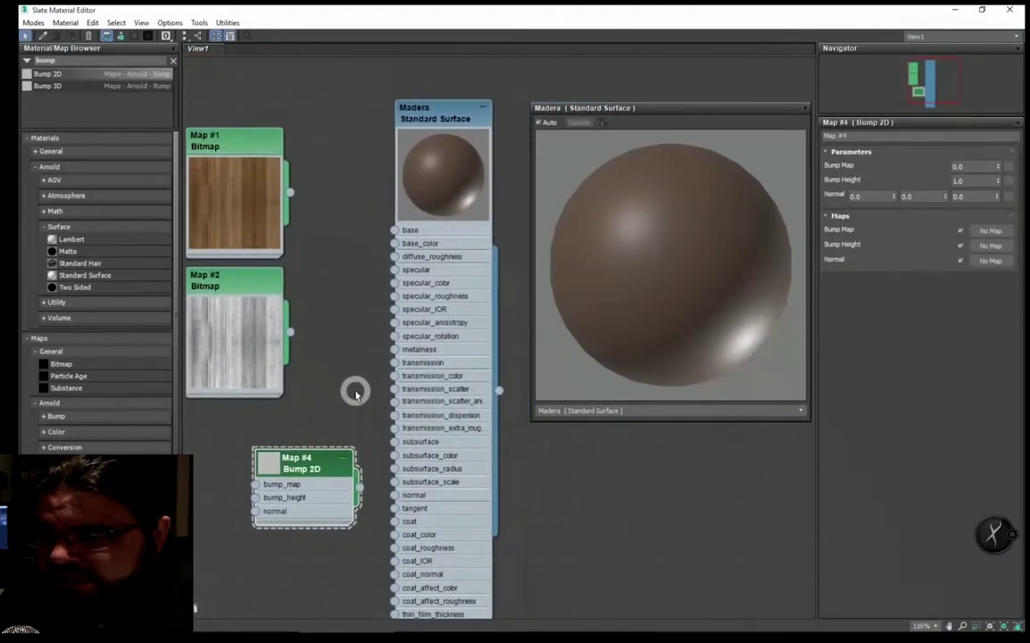
{"action": "scroll", "coordinate": [344, 419], "scroll_direction": "up", "scroll_amount": 2}
{"action": "scroll", "coordinate": [268, 455], "scroll_direction": "up", "scroll_amount": 1}
{"action": "double_click", "coordinate": [252, 462]}
{"action": "mouse_move", "coordinate": [283, 452]}
{"action": "middle_mouse_down"}
{"action": "mouse_move", "coordinate": [316, 252]}
{"action": "mouse_move", "coordinate": [304, 397]}
{"action": "middle_mouse_up"}
{"action": "middle_click_drag", "start_coordinate": [344, 329], "coordinate": [362, 310]}
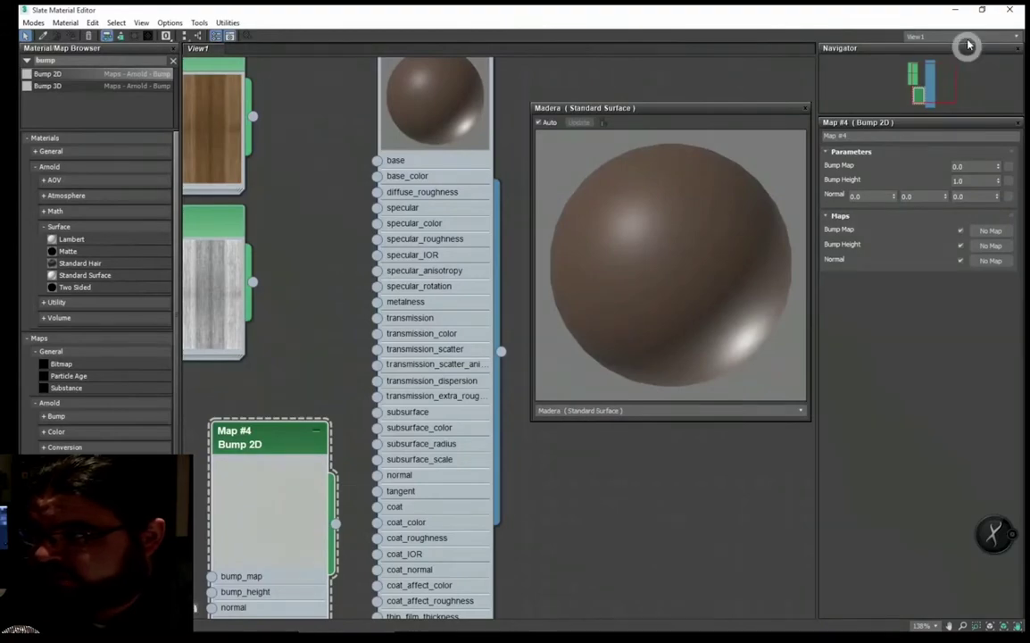
{"action": "left_click", "coordinate": [1010, 9]}
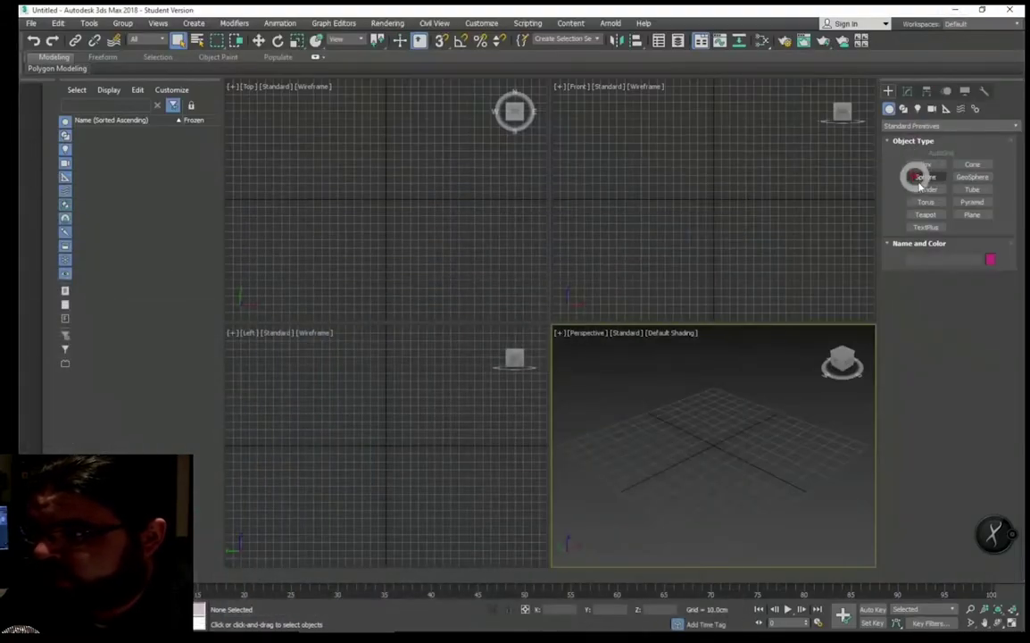
- Draw a large plane in the Top viewport, maximize Perspective and show edged faces
{"action": "left_click", "coordinate": [971, 214]}
{"action": "left_click_drag", "start_coordinate": [719, 372], "coordinate": [702, 562]}
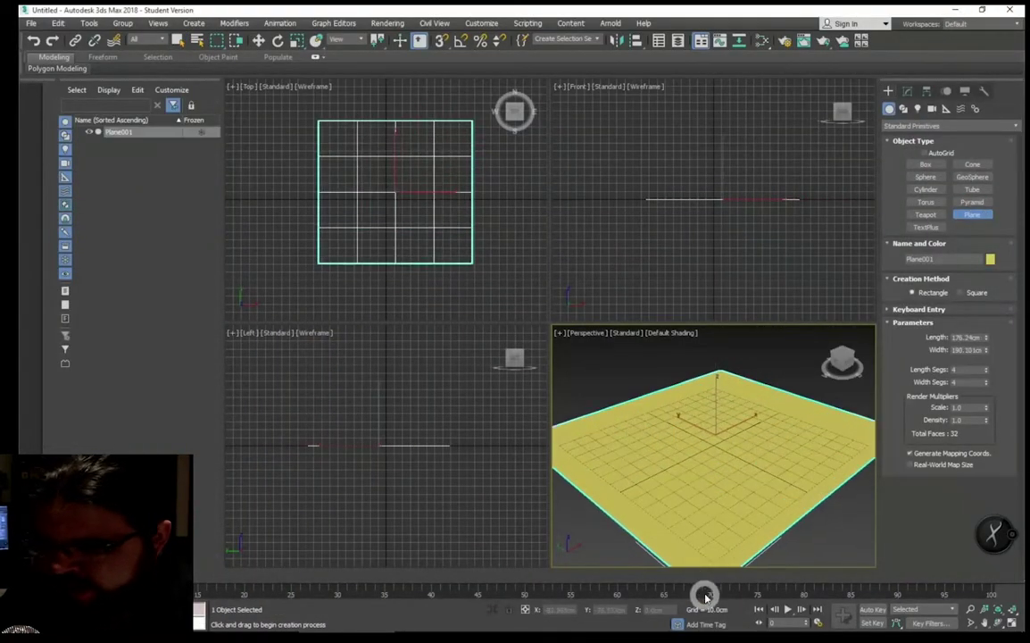
{"action": "key", "text": "alt+w"}
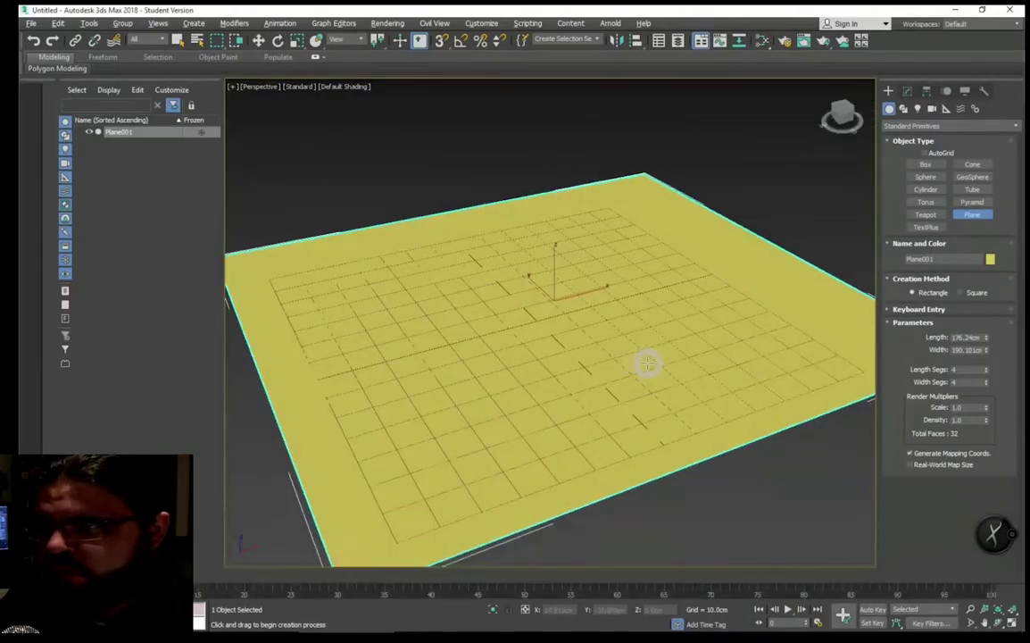
{"action": "key", "text": "F4"}
{"action": "right_click", "coordinate": [554, 356]}
{"action": "scroll", "coordinate": [486, 315], "scroll_direction": "up", "scroll_amount": 5}
{"action": "mouse_move", "coordinate": [476, 327]}
{"action": "middle_mouse_down", "text": "alt"}
{"action": "mouse_move", "coordinate": [533, 336]}
{"action": "mouse_move", "coordinate": [536, 294]}
{"action": "middle_mouse_up", "text": "alt"}
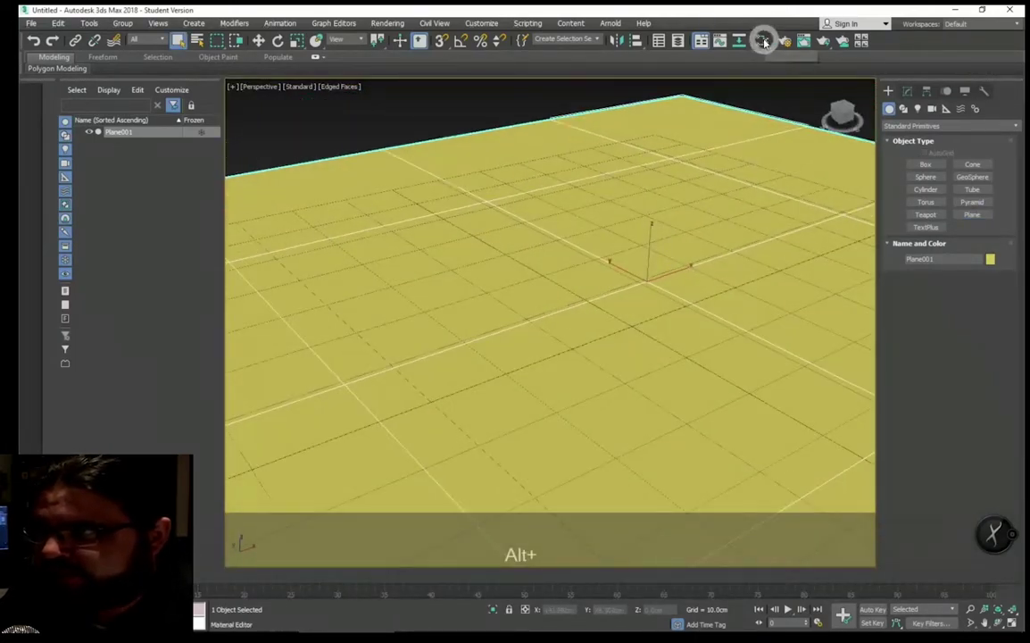
- Briefly open and close the material editor, orbit the plane, then reopen it with M
{"action": "left_click", "coordinate": [763, 40]}
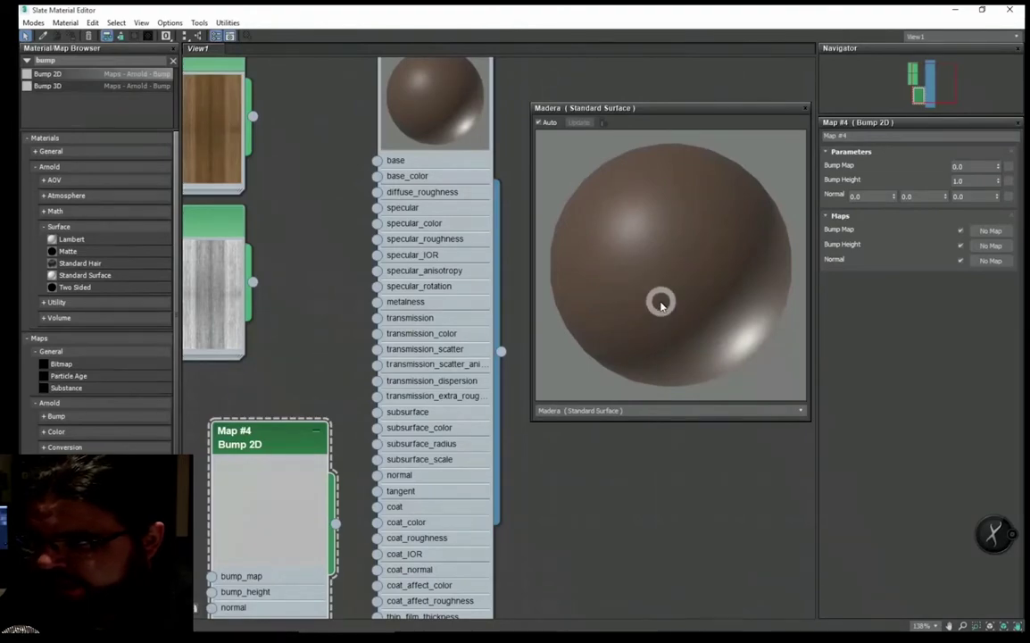
{"action": "left_click", "coordinate": [1013, 9]}
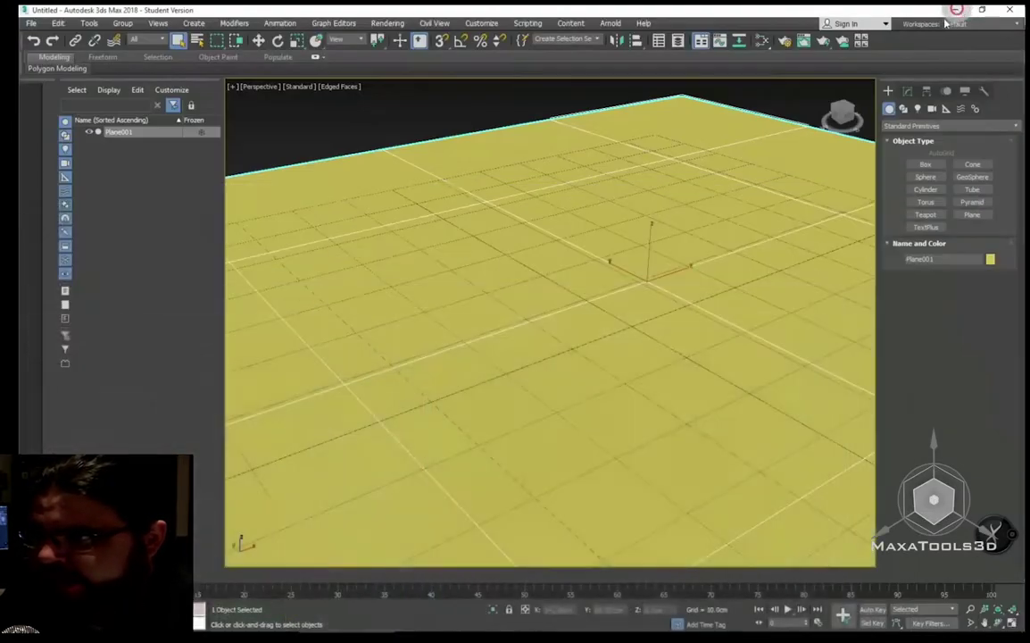
{"action": "mouse_move", "coordinate": [616, 275]}
{"action": "middle_mouse_down", "text": "alt"}
{"action": "mouse_move", "coordinate": [570, 266]}
{"action": "mouse_move", "coordinate": [559, 280]}
{"action": "mouse_move", "coordinate": [582, 283]}
{"action": "mouse_move", "coordinate": [568, 281]}
{"action": "middle_mouse_up", "text": "alt"}
{"action": "key", "text": "m"}
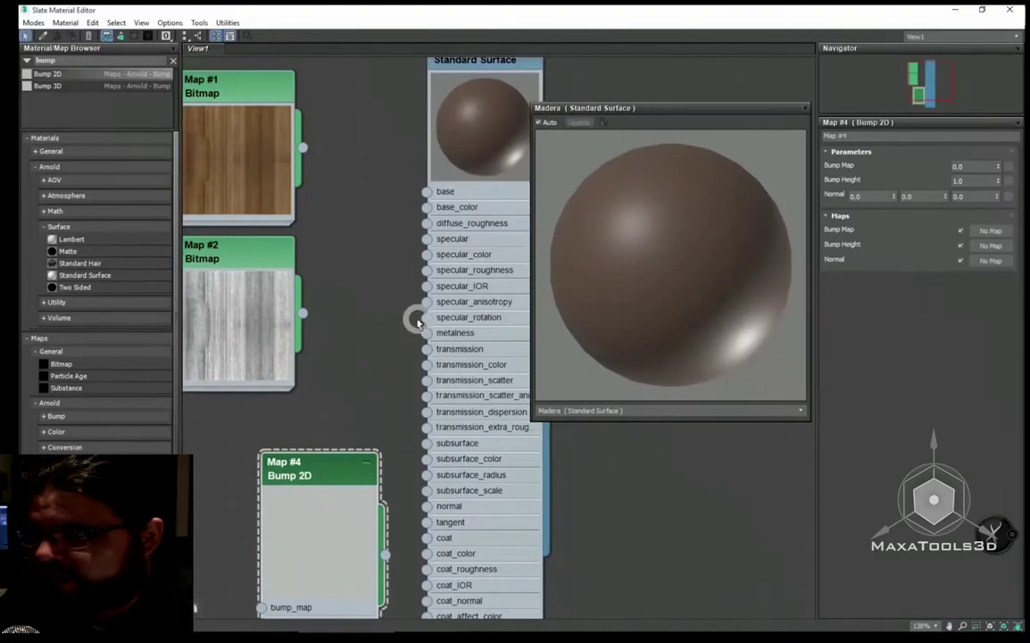
- Pan and zoom the Slate view toward the Bump 2D node and Madera's normal socket
{"action": "mouse_move", "coordinate": [385, 350]}
{"action": "middle_mouse_down"}
{"action": "mouse_move", "coordinate": [420, 320]}
{"action": "mouse_move", "coordinate": [403, 264]}
{"action": "middle_mouse_up"}
{"action": "scroll", "coordinate": [451, 292], "scroll_direction": "down", "scroll_amount": 1}
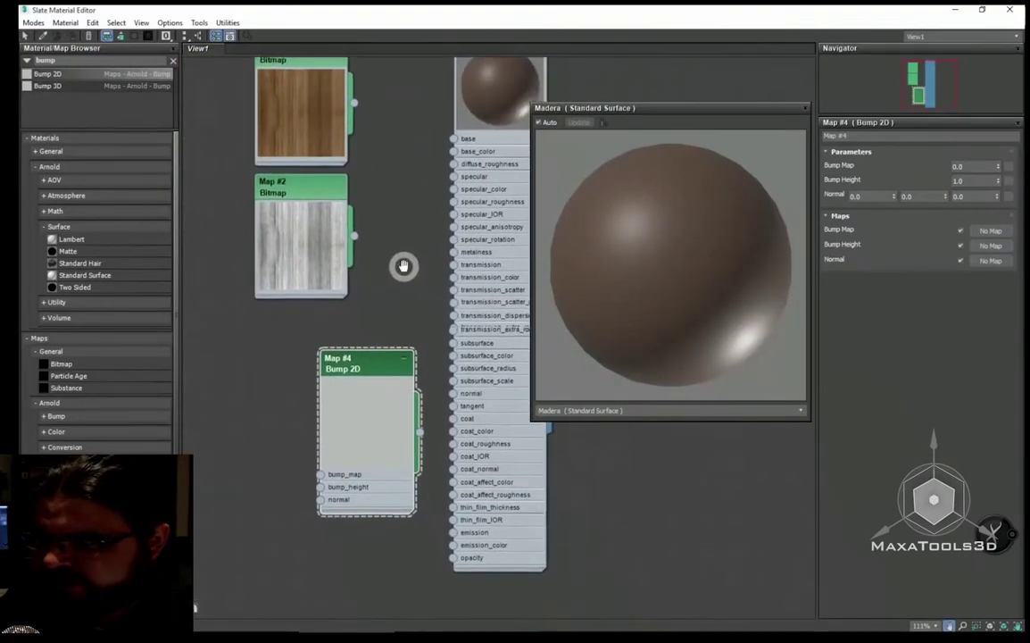
{"action": "scroll", "coordinate": [403, 265], "scroll_direction": "up", "scroll_amount": 2}
{"action": "middle_click_drag", "start_coordinate": [417, 364], "coordinate": [366, 243]}
{"action": "scroll", "coordinate": [365, 243], "scroll_direction": "up", "scroll_amount": 1}
{"action": "scroll", "coordinate": [361, 259], "scroll_direction": "up", "scroll_amount": 1}
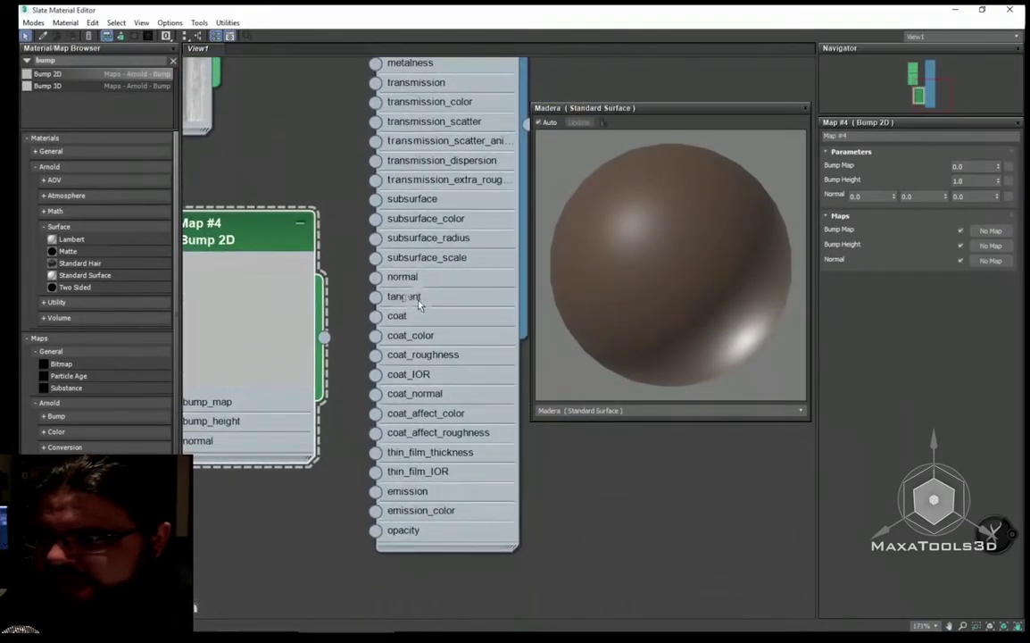
{"action": "scroll", "coordinate": [382, 282], "scroll_direction": "up", "scroll_amount": 1}
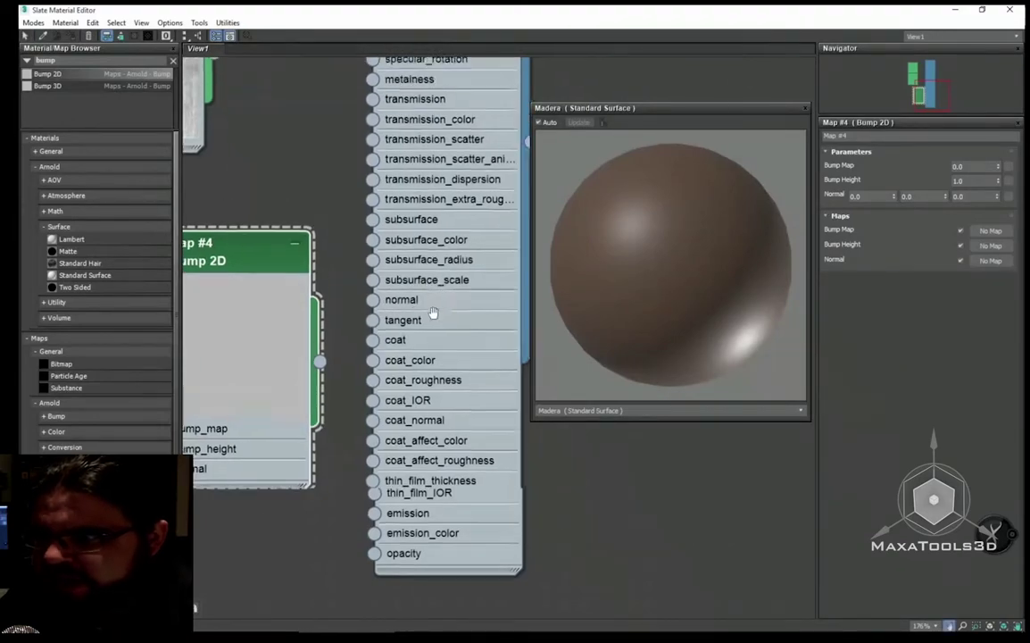
{"action": "middle_click_drag", "start_coordinate": [390, 283], "coordinate": [385, 334]}
{"action": "scroll", "coordinate": [385, 334], "scroll_direction": "up", "scroll_amount": 1}
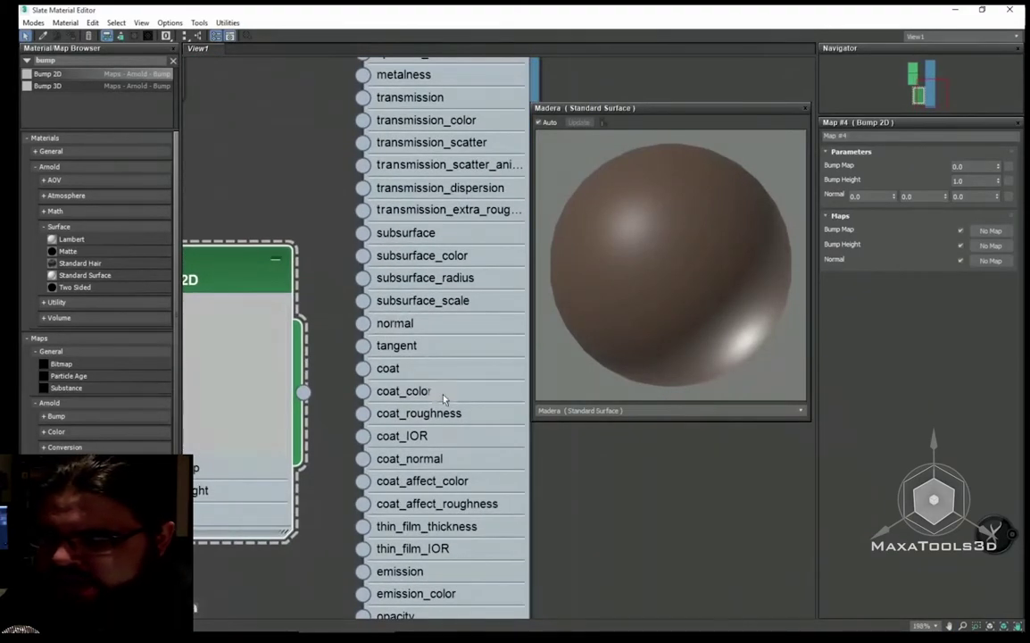
- In a new Chrome tab, run a Google Images search for 'normal map'
{"action": "left_click", "coordinate": [272, 620]}
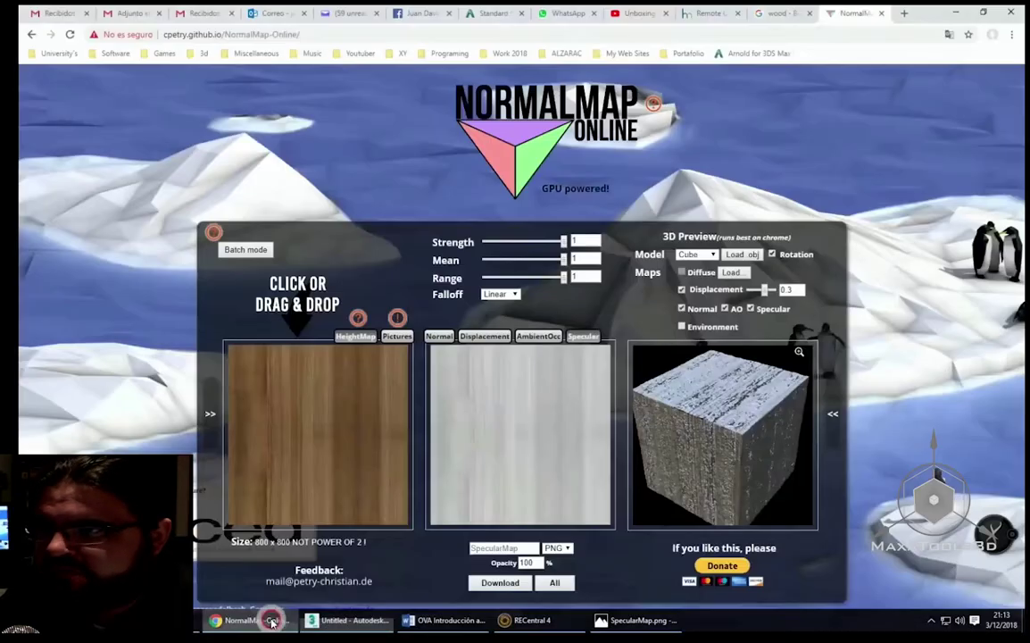
{"action": "left_click", "coordinate": [903, 13]}
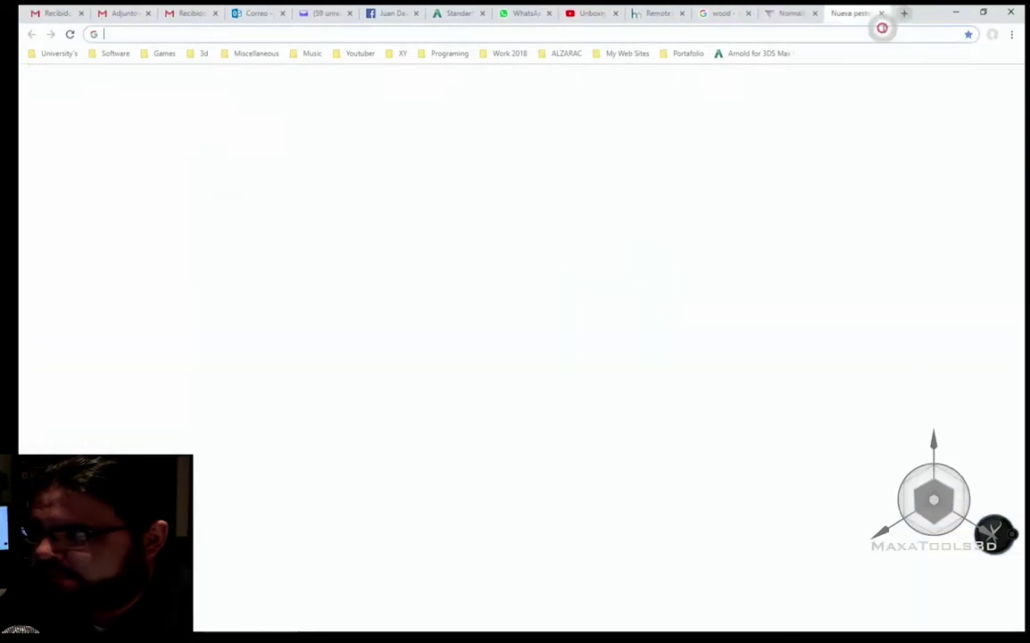
{"action": "type", "text": "norma"}
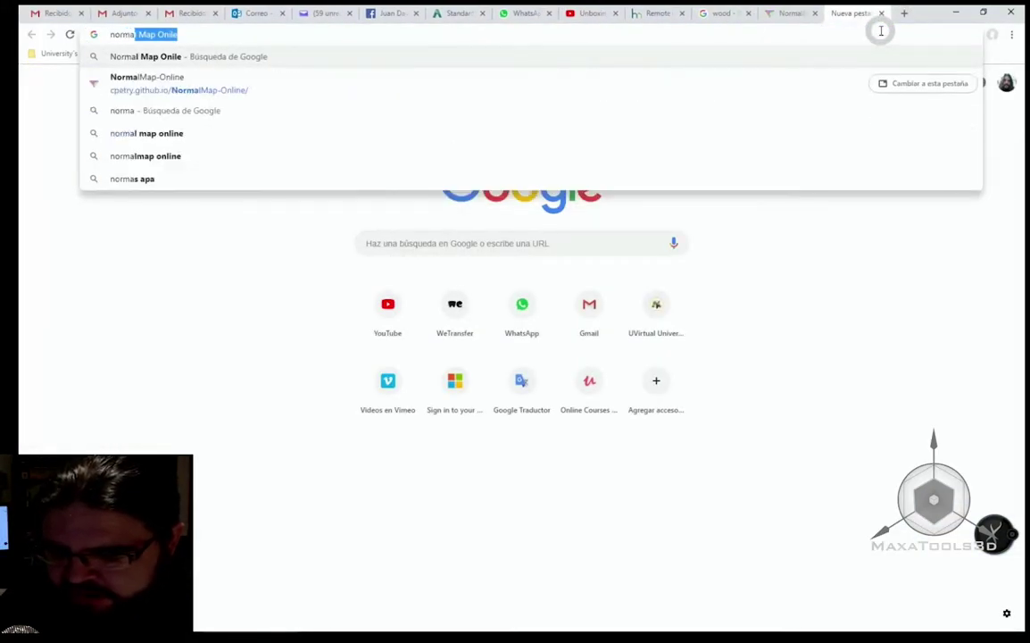
{"action": "type", "text": "l map"}
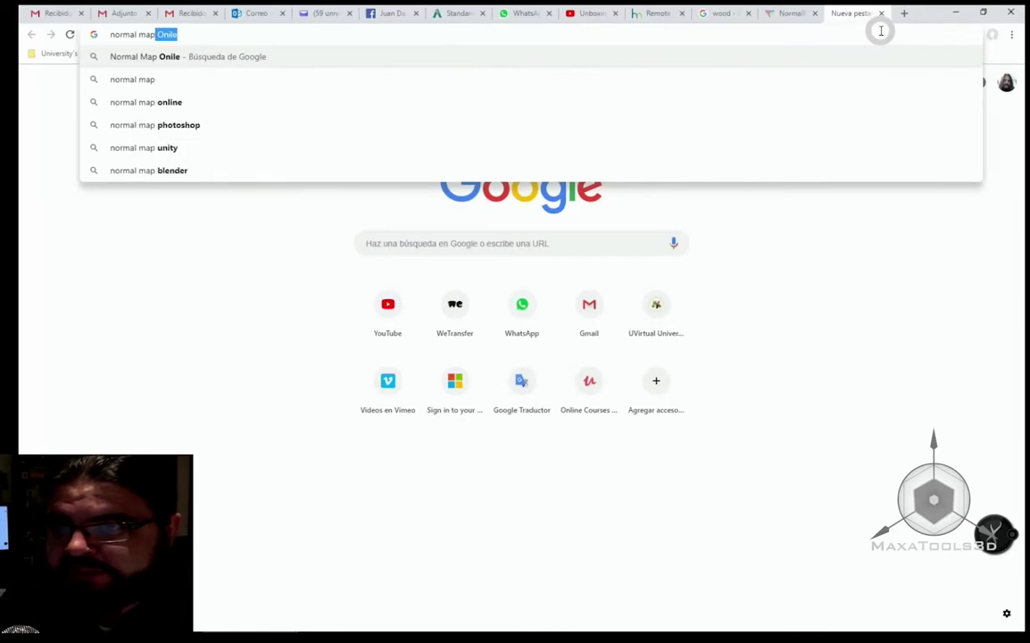
{"action": "key", "text": "Return"}
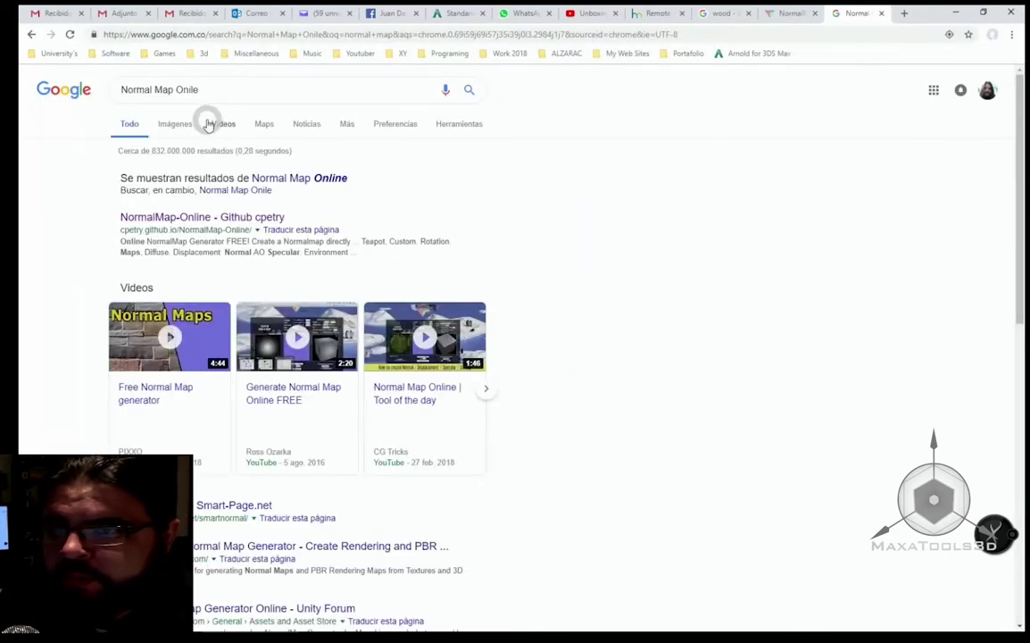
{"action": "left_click", "coordinate": [179, 122]}
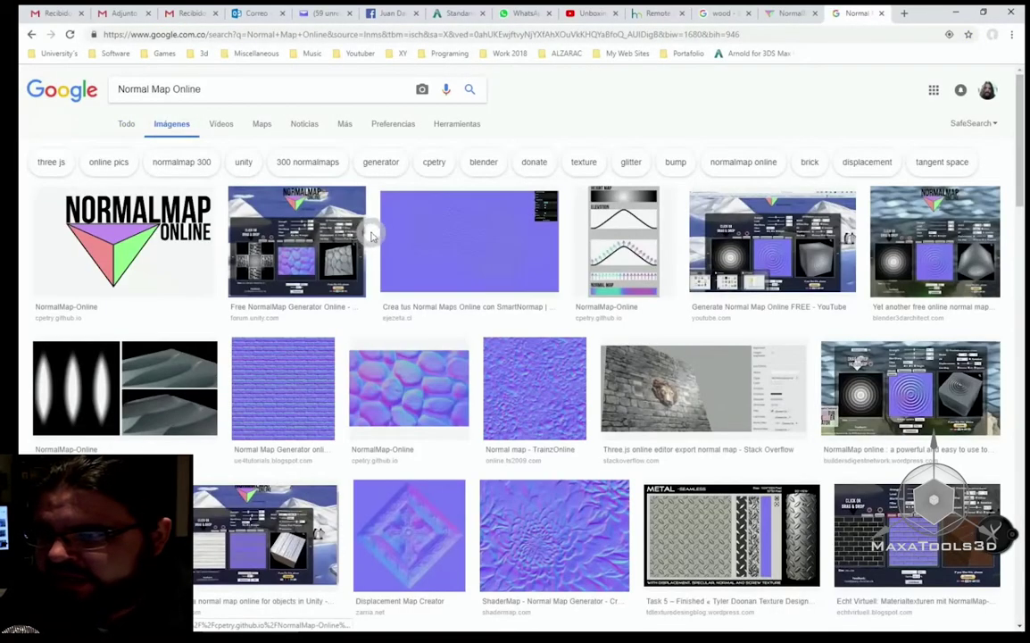
- Open the Wikipedia Normal mapping article from its image result
{"action": "scroll", "coordinate": [366, 230], "scroll_direction": "down", "scroll_amount": 2}
{"action": "scroll", "coordinate": [362, 234], "scroll_direction": "down", "scroll_amount": 1}
{"action": "scroll", "coordinate": [393, 236], "scroll_direction": "up", "scroll_amount": 1}
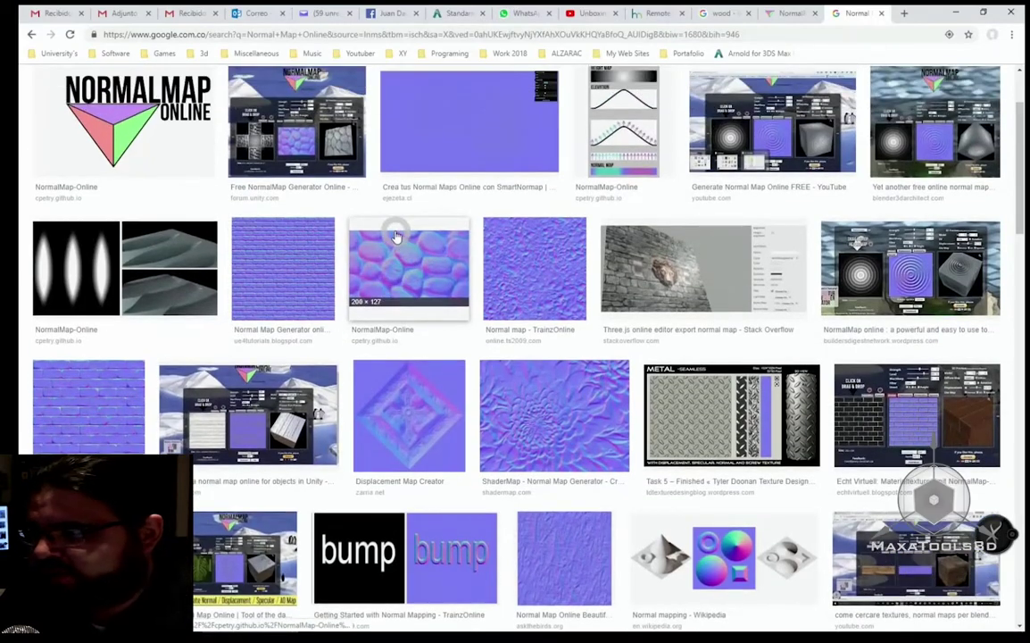
{"action": "scroll", "coordinate": [393, 237], "scroll_direction": "down", "scroll_amount": 3}
{"action": "scroll", "coordinate": [624, 286], "scroll_direction": "down", "scroll_amount": 1}
{"action": "left_click", "coordinate": [699, 300]}
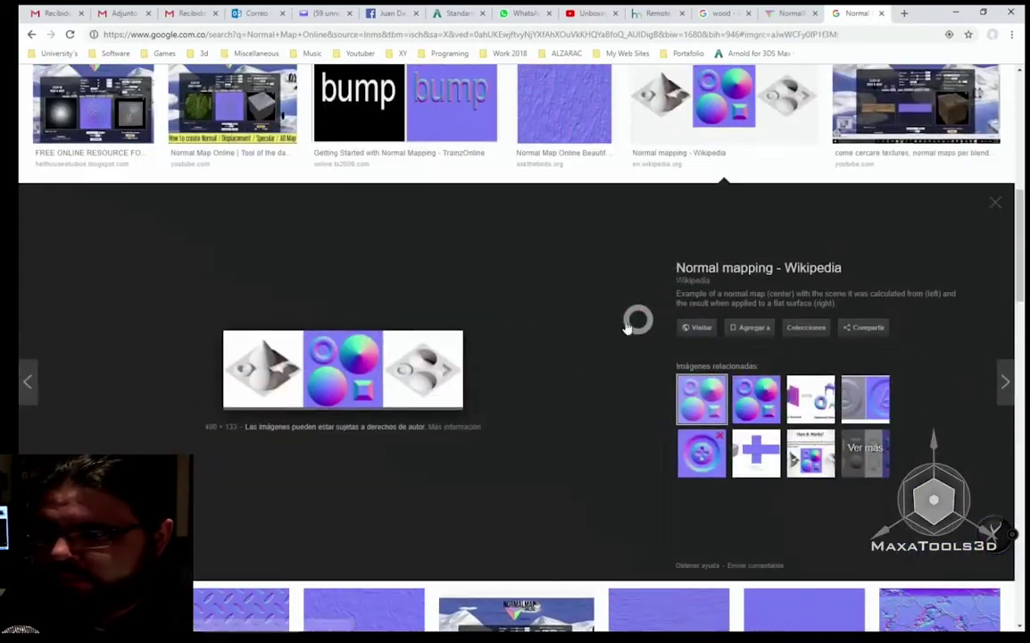
{"action": "left_click", "coordinate": [382, 371]}
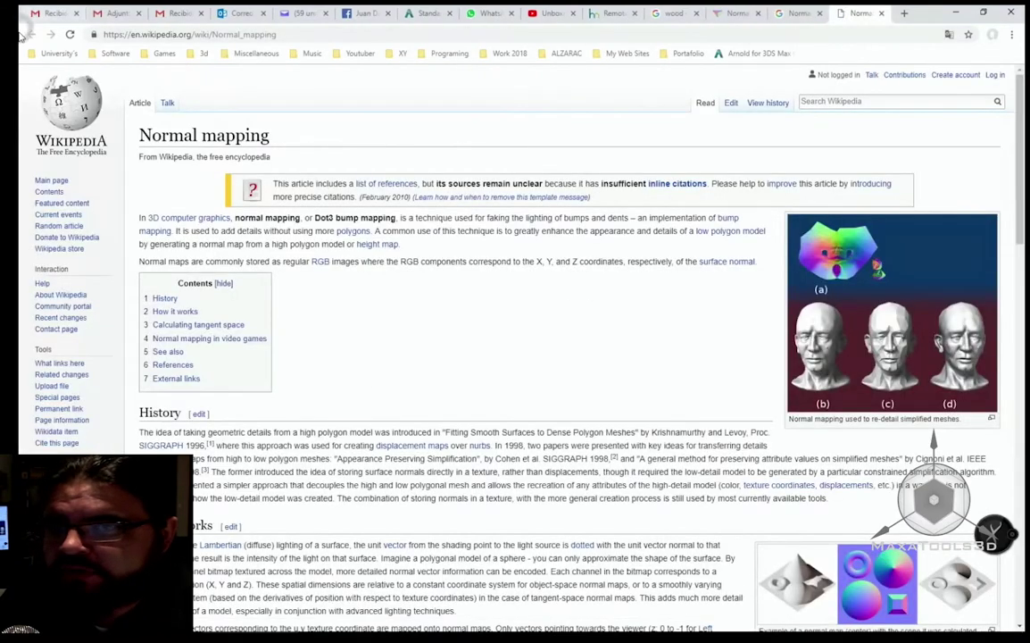
- Return to the Google Images tab showing the Normal mapping preview
{"action": "left_click", "coordinate": [803, 14]}
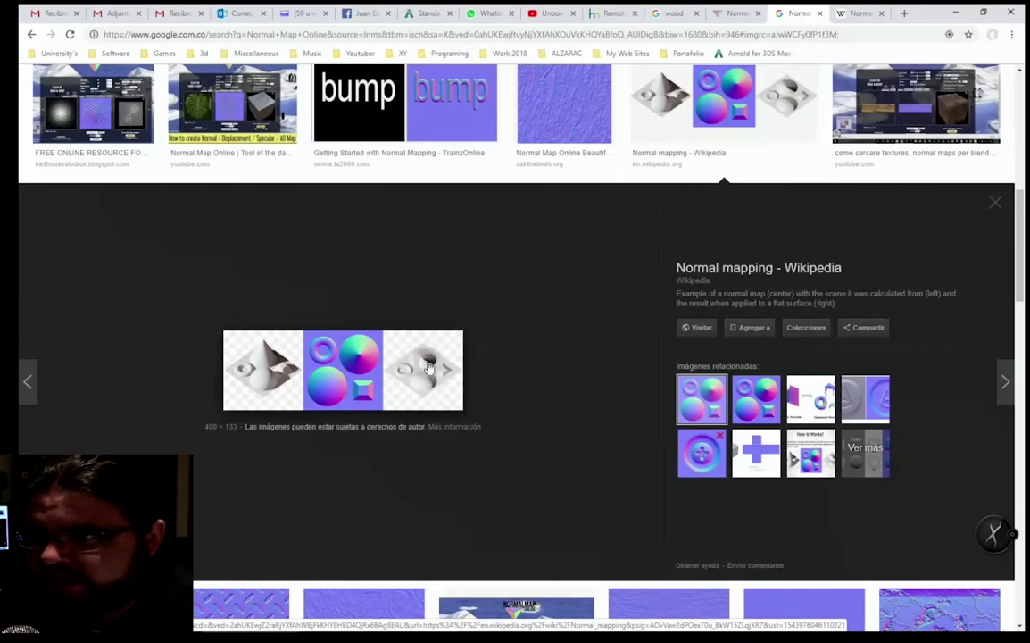
- Preview the Displacement Map Creator, LearnOpenGL, TrainzOnline and brick Normal Map Generator images
{"action": "scroll", "coordinate": [428, 367], "scroll_direction": "up", "scroll_amount": 1}
{"action": "scroll", "coordinate": [426, 379], "scroll_direction": "up", "scroll_amount": 3}
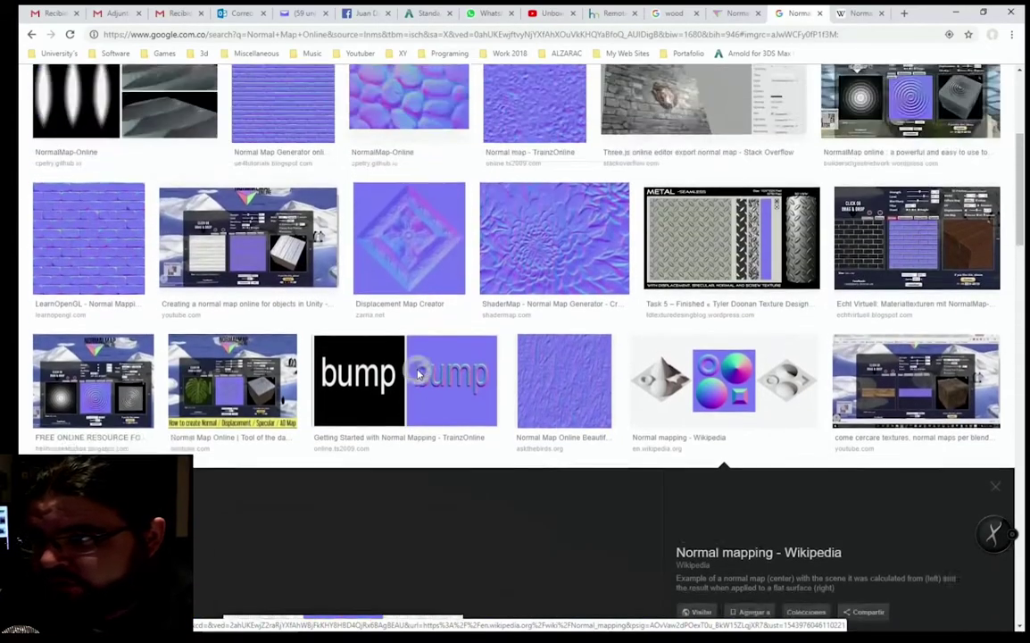
{"action": "scroll", "coordinate": [425, 393], "scroll_direction": "up", "scroll_amount": 3}
{"action": "left_click", "coordinate": [413, 462]}
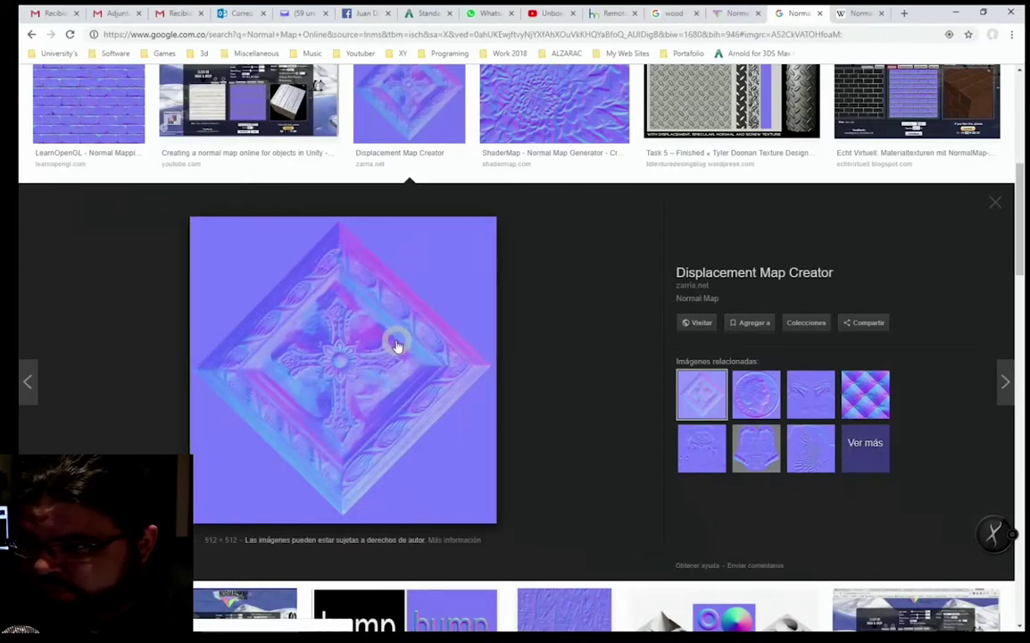
{"action": "scroll", "coordinate": [397, 346], "scroll_direction": "up", "scroll_amount": 2}
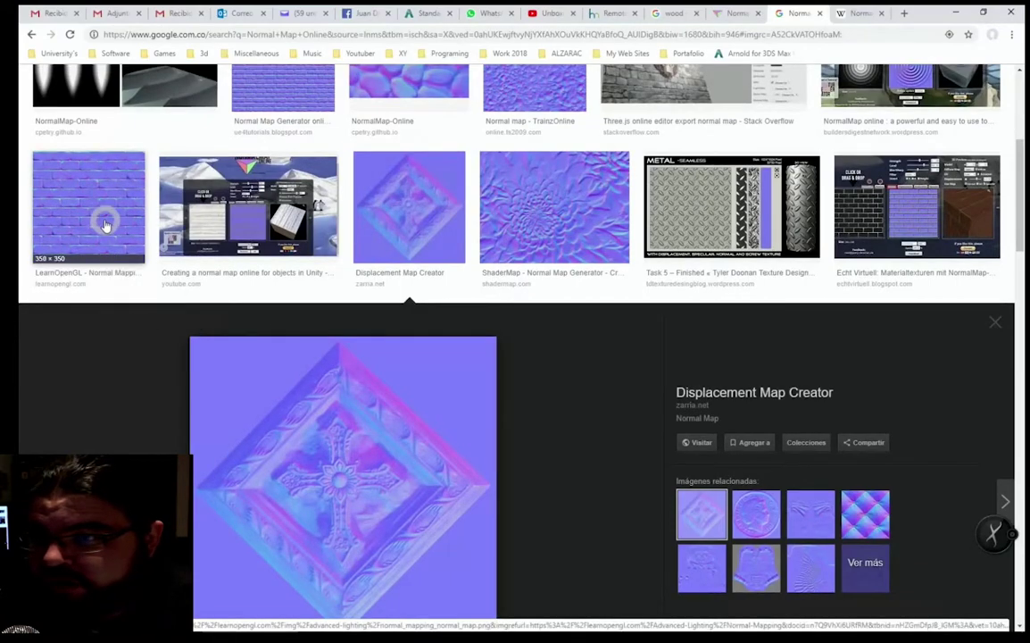
{"action": "left_click", "coordinate": [104, 225]}
{"action": "scroll", "coordinate": [328, 333], "scroll_direction": "up", "scroll_amount": 3}
{"action": "scroll", "coordinate": [421, 360], "scroll_direction": "up", "scroll_amount": 3}
{"action": "left_click", "coordinate": [522, 313]}
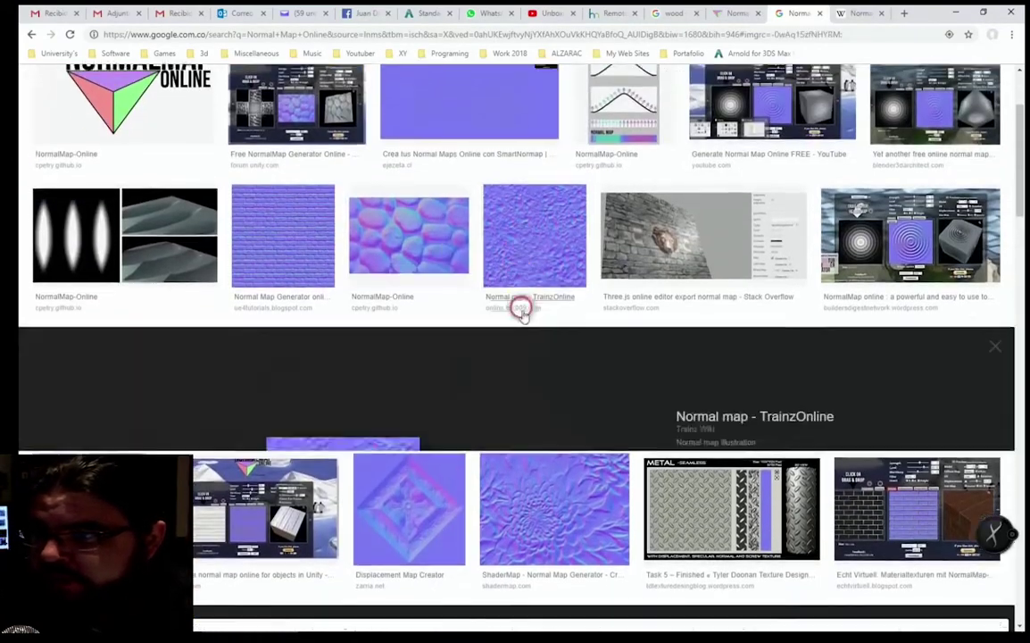
{"action": "scroll", "coordinate": [448, 362], "scroll_direction": "up", "scroll_amount": 3}
{"action": "left_click", "coordinate": [268, 298]}
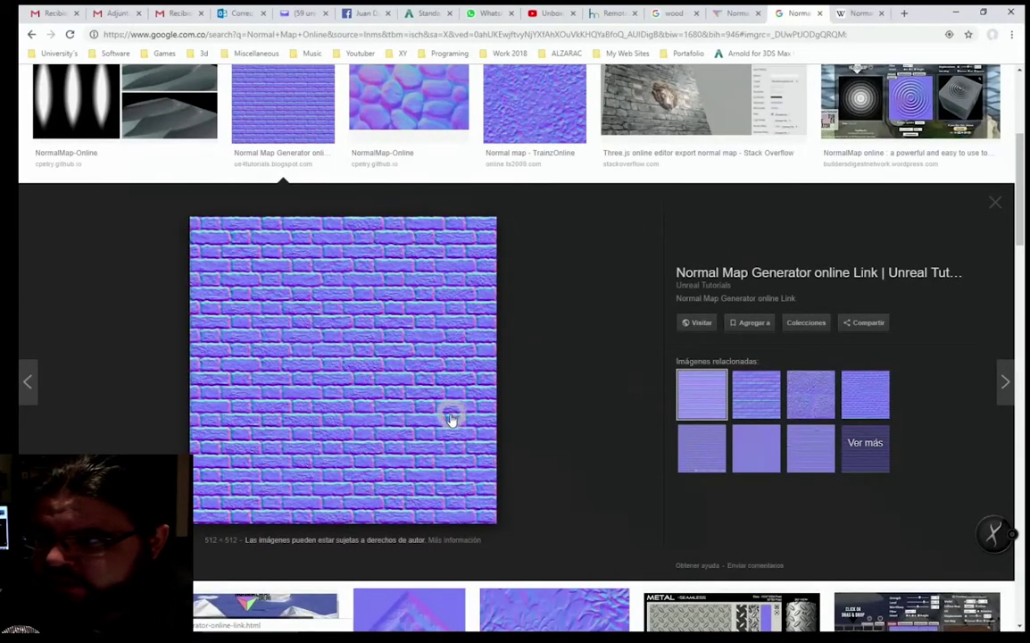
- Preview the Crea tus Normal Maps image, then replace 'Normal' with 'Bump' in the query
{"action": "scroll", "coordinate": [451, 416], "scroll_direction": "up", "scroll_amount": 2}
{"action": "scroll", "coordinate": [457, 412], "scroll_direction": "up", "scroll_amount": 2}
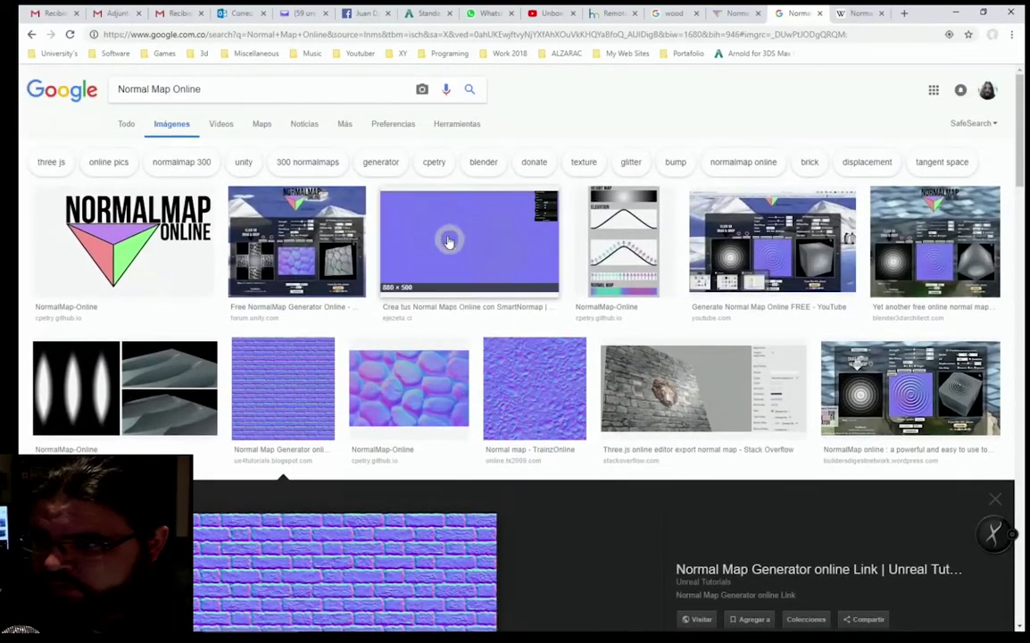
{"action": "left_click", "coordinate": [452, 238]}
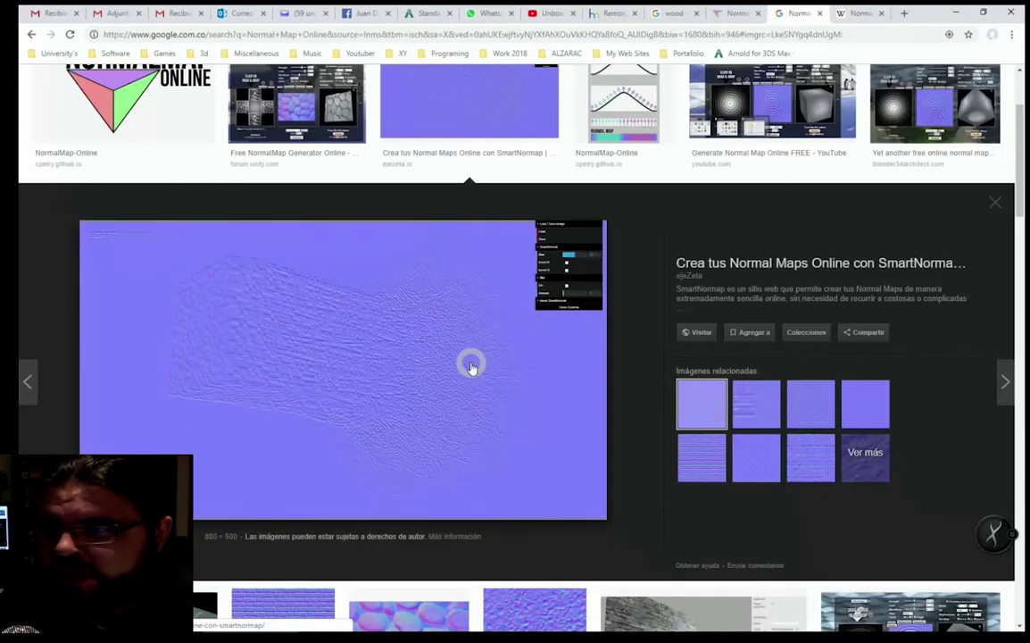
{"action": "scroll", "coordinate": [400, 338], "scroll_direction": "up", "scroll_amount": 2}
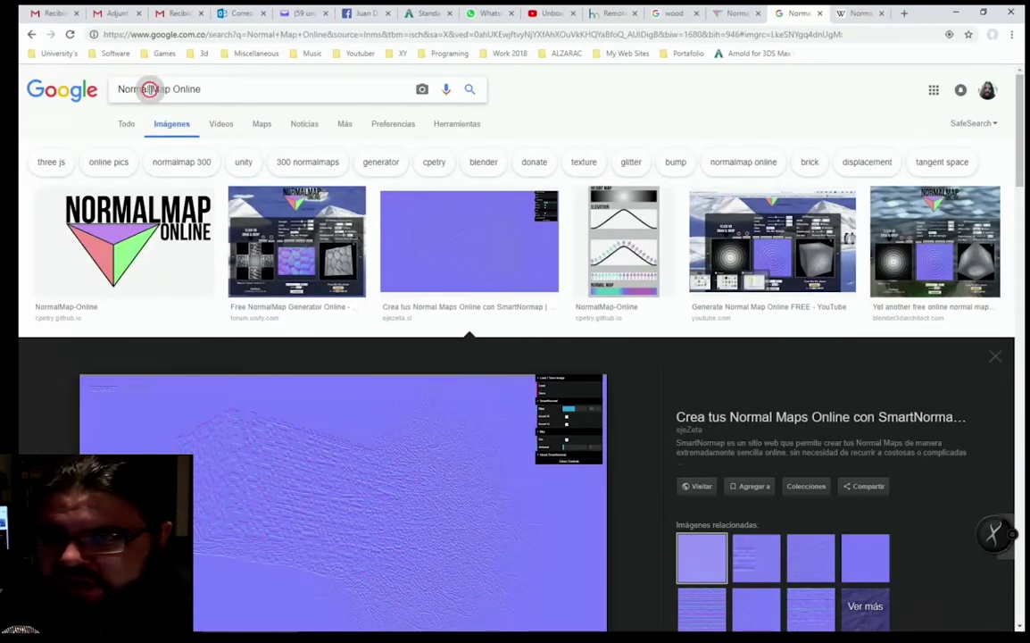
{"action": "double_click", "coordinate": [150, 89]}
{"action": "type", "text": "Bu"}
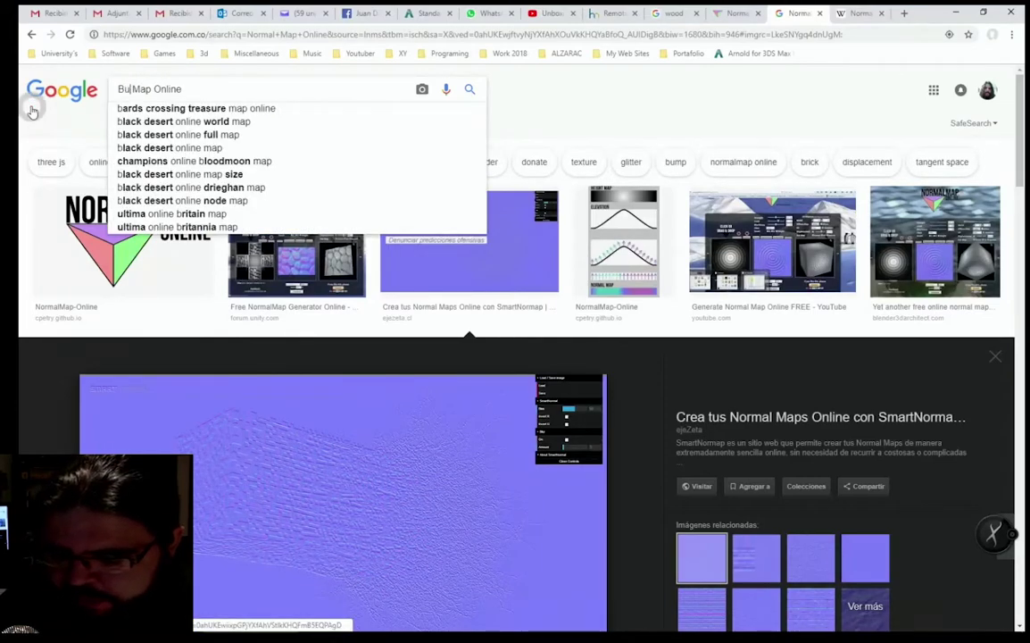
{"action": "type", "text": "mp"}
- Remove 'Online' from the query, search Google Images for 'Bump Map' and scan the results
{"action": "left_click", "coordinate": [185, 88]}
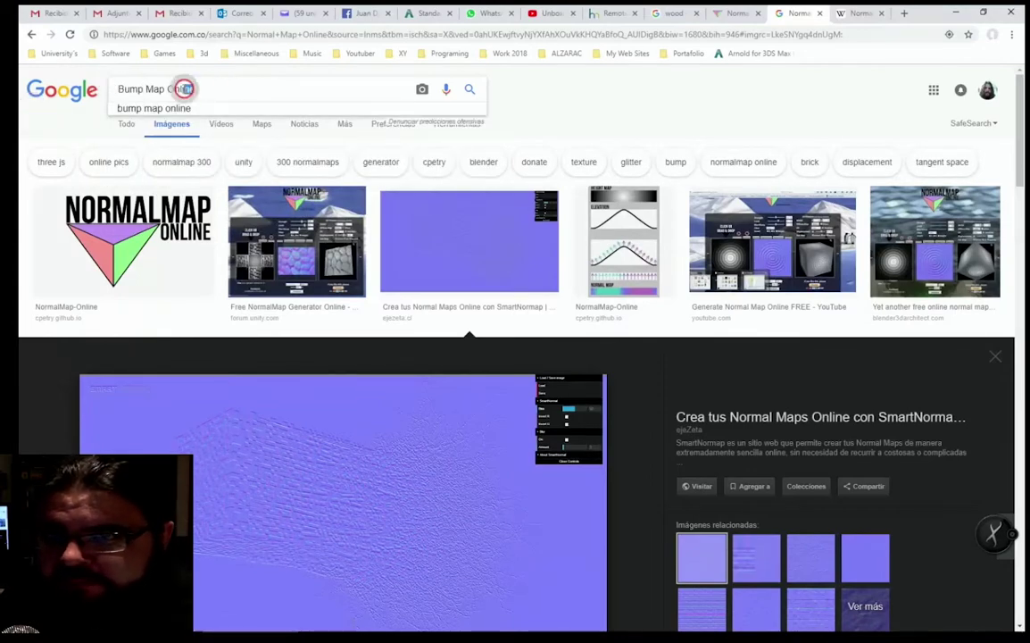
{"action": "key", "text": "BackSpace"}
{"action": "key", "text": "Return"}
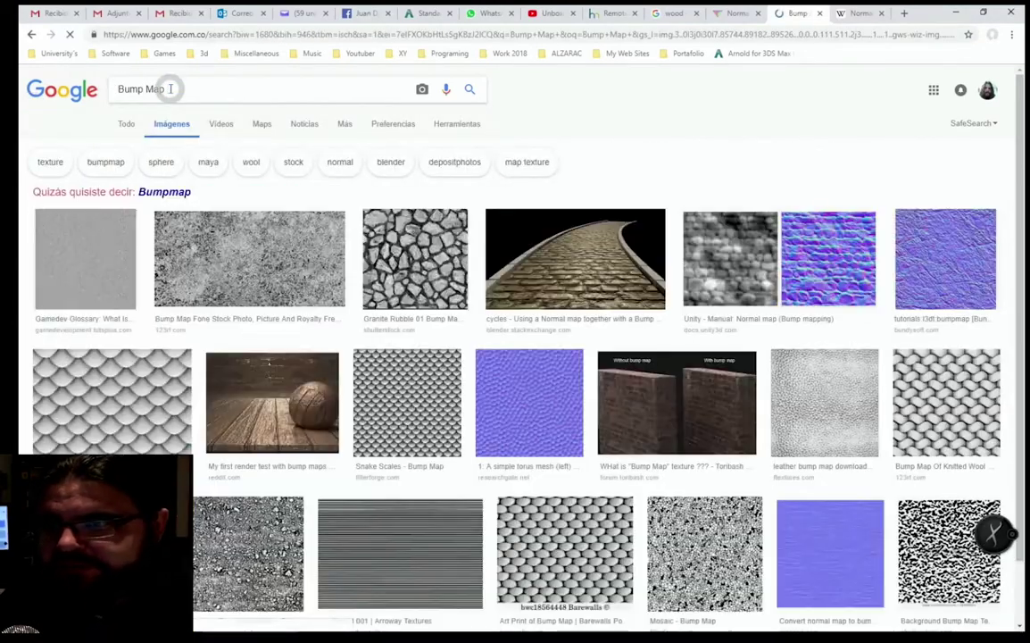
{"action": "scroll", "coordinate": [330, 327], "scroll_direction": "down", "scroll_amount": 2}
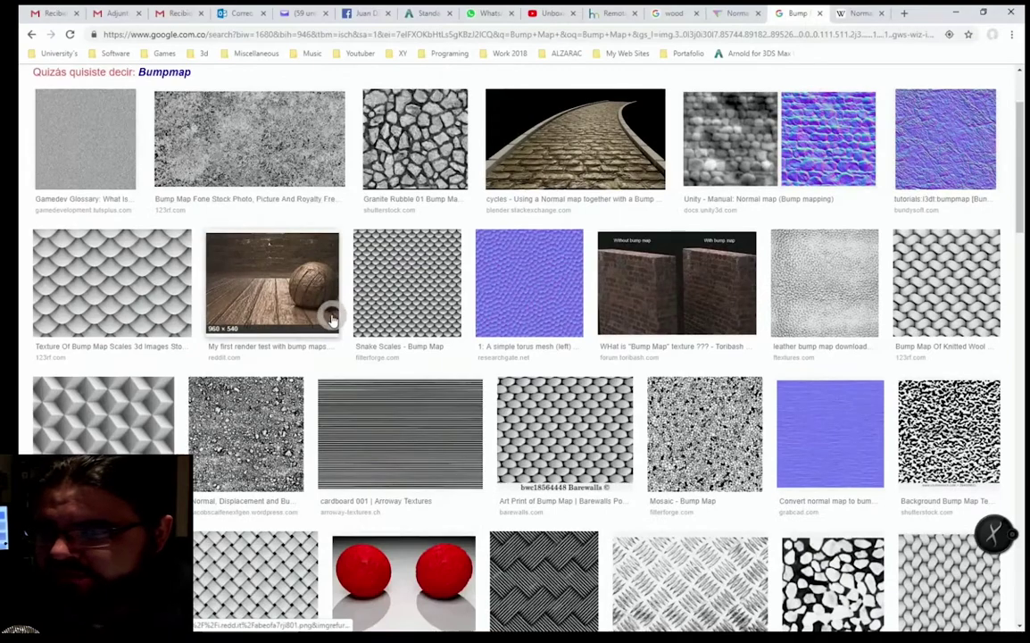
{"action": "scroll", "coordinate": [427, 360], "scroll_direction": "up", "scroll_amount": 1}
{"action": "scroll", "coordinate": [426, 361], "scroll_direction": "down", "scroll_amount": 1}
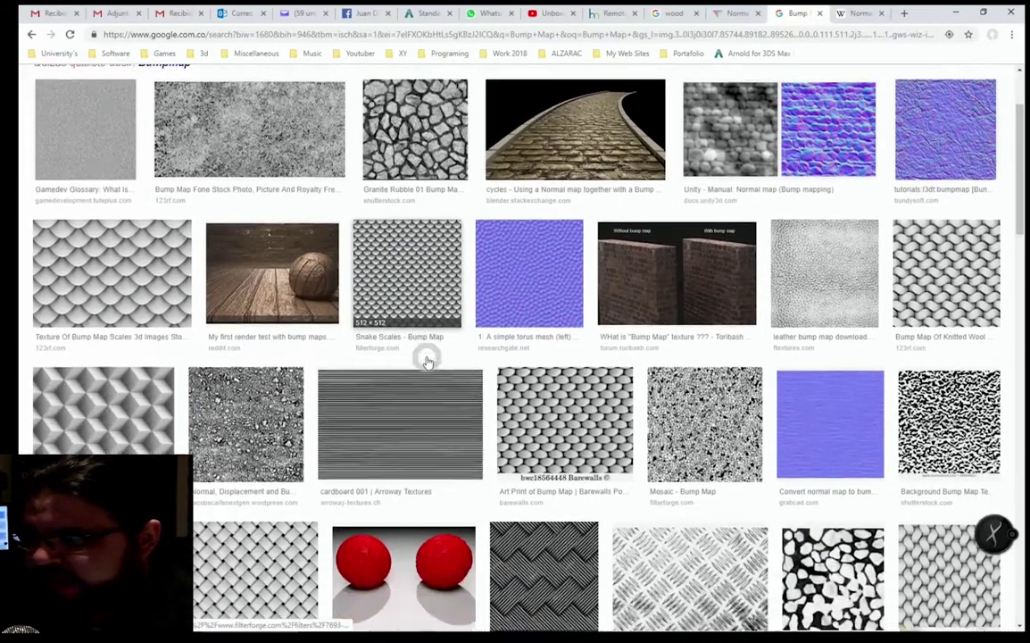
{"action": "scroll", "coordinate": [427, 361], "scroll_direction": "down", "scroll_amount": 1}
{"action": "scroll", "coordinate": [426, 351], "scroll_direction": "down", "scroll_amount": 1}
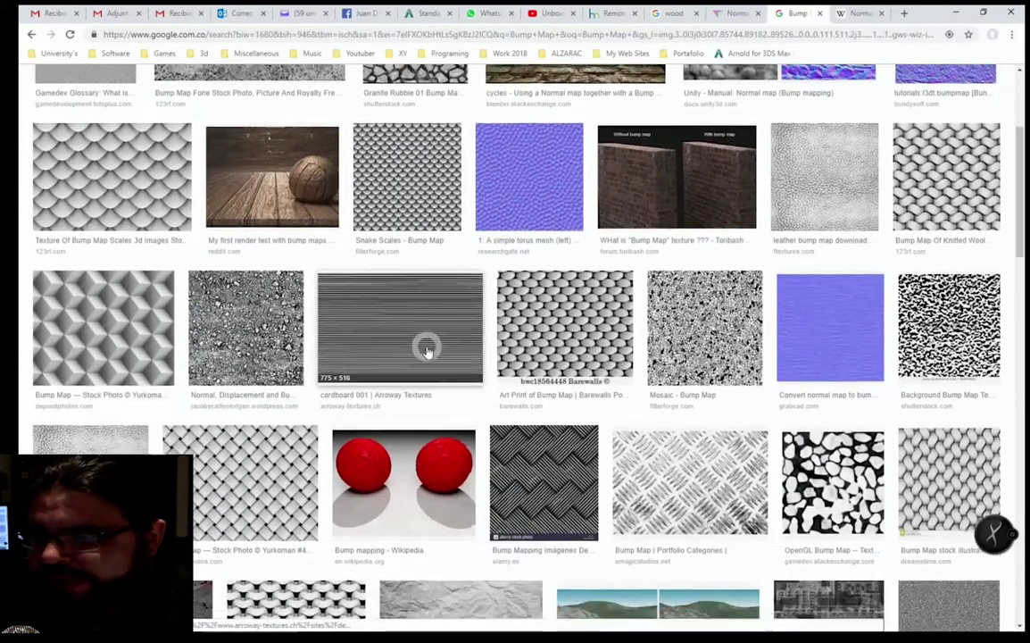
{"action": "scroll", "coordinate": [427, 346], "scroll_direction": "down", "scroll_amount": 1}
{"action": "scroll", "coordinate": [426, 346], "scroll_direction": "down", "scroll_amount": 2}
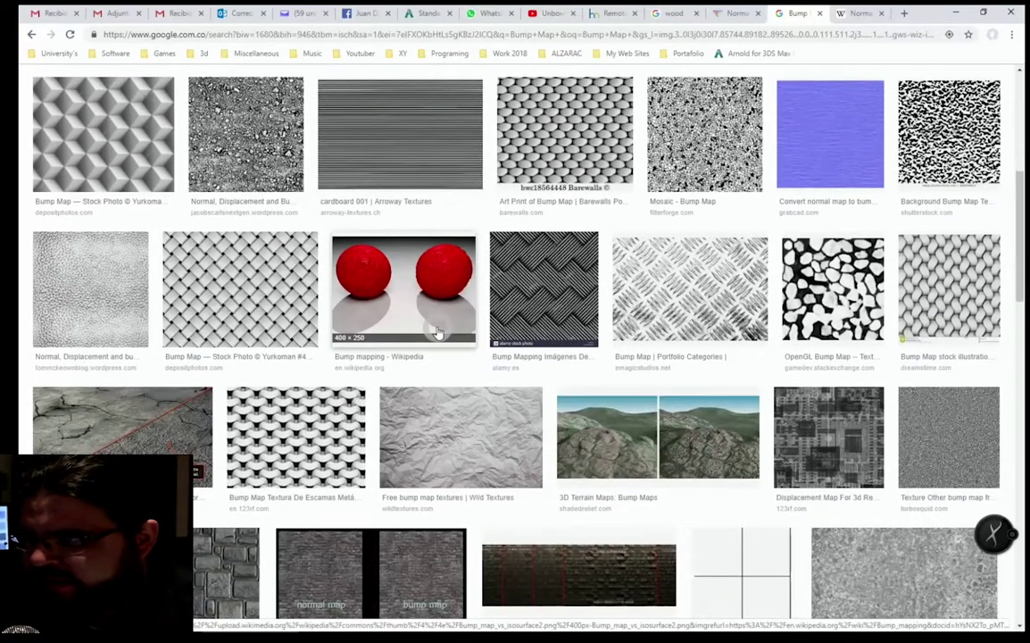
{"action": "scroll", "coordinate": [433, 332], "scroll_direction": "up", "scroll_amount": 1}
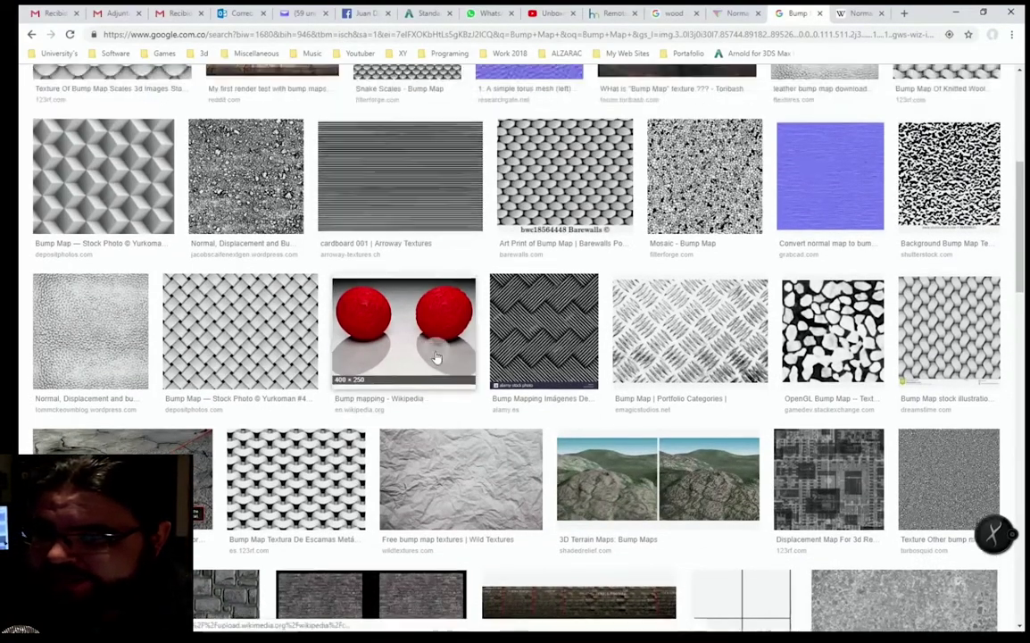
{"action": "scroll", "coordinate": [411, 330], "scroll_direction": "up", "scroll_amount": 1}
{"action": "scroll", "coordinate": [393, 327], "scroll_direction": "up", "scroll_amount": 2}
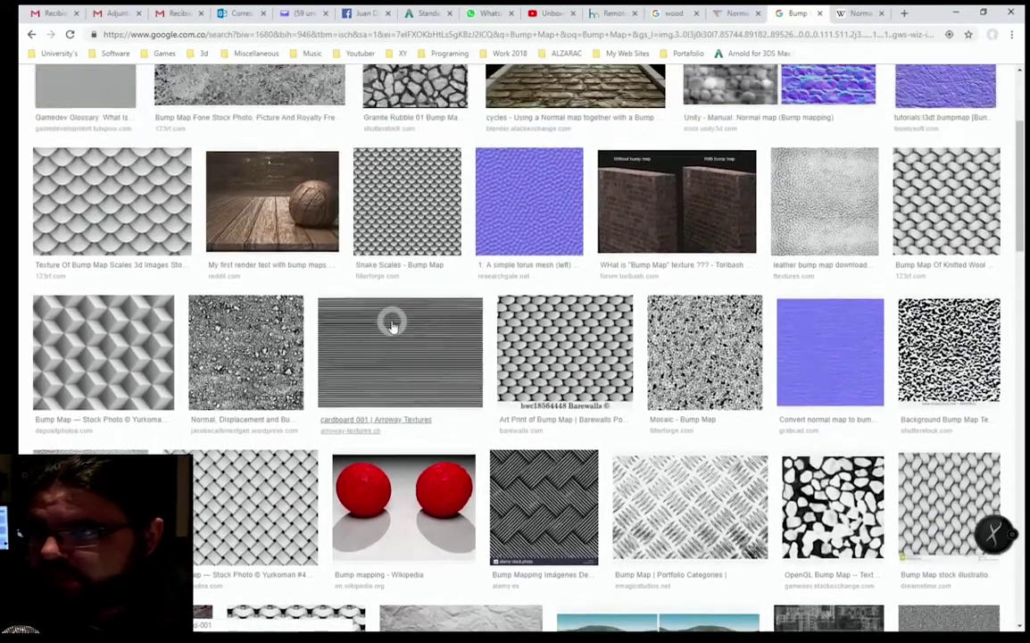
{"action": "scroll", "coordinate": [393, 326], "scroll_direction": "up", "scroll_amount": 3}
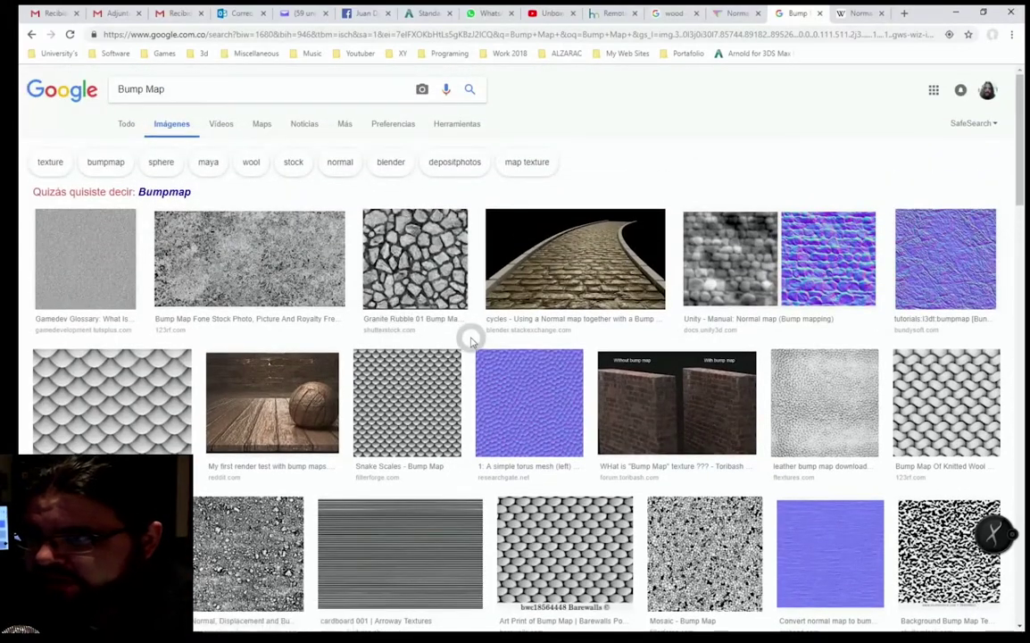
- Preview the Unity height-map versus normal-map image and scroll through more bump results
{"action": "left_click", "coordinate": [755, 280]}
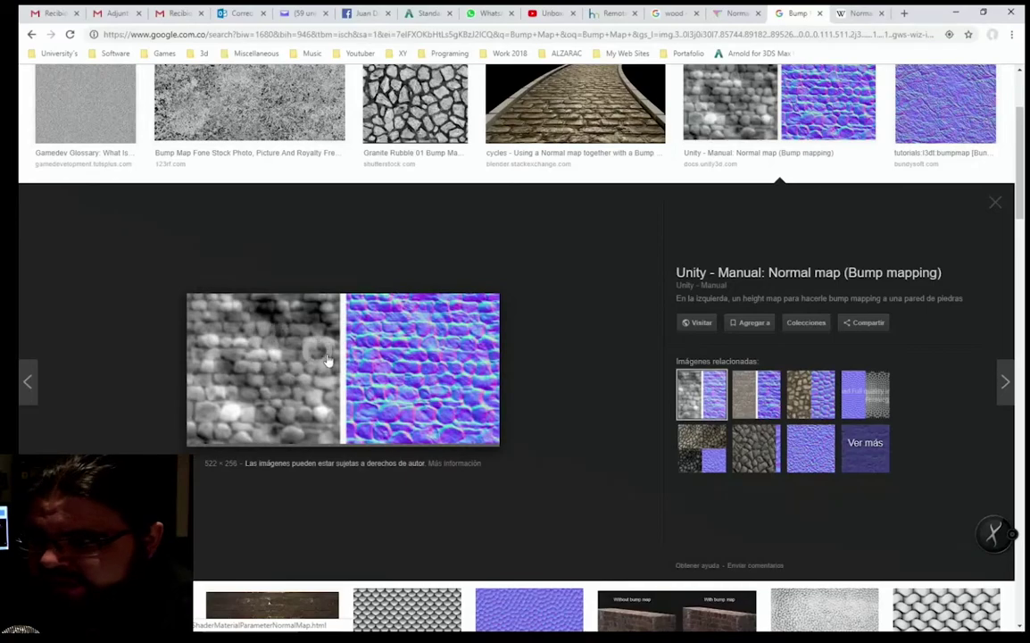
{"action": "scroll", "coordinate": [327, 359], "scroll_direction": "down", "scroll_amount": 1}
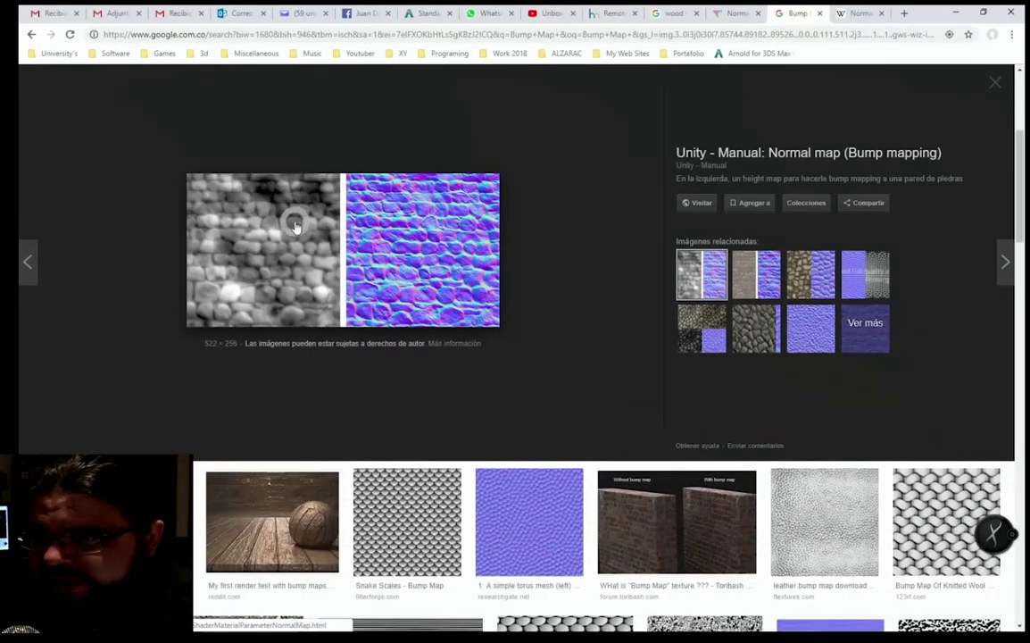
{"action": "scroll", "coordinate": [302, 262], "scroll_direction": "down", "scroll_amount": 3}
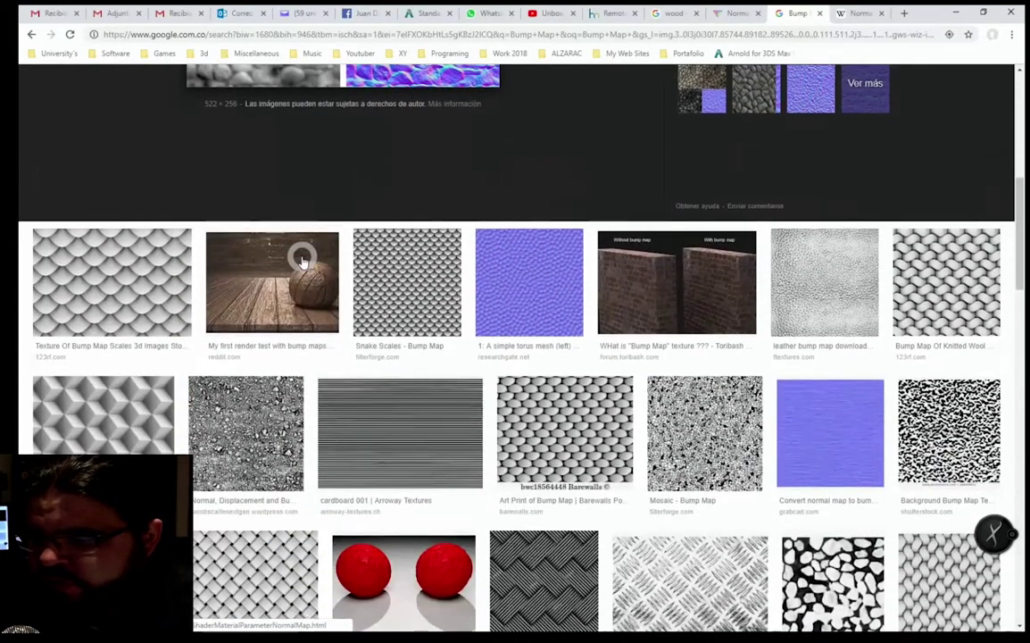
{"action": "scroll", "coordinate": [302, 260], "scroll_direction": "down", "scroll_amount": 1}
{"action": "scroll", "coordinate": [302, 259], "scroll_direction": "down", "scroll_amount": 1}
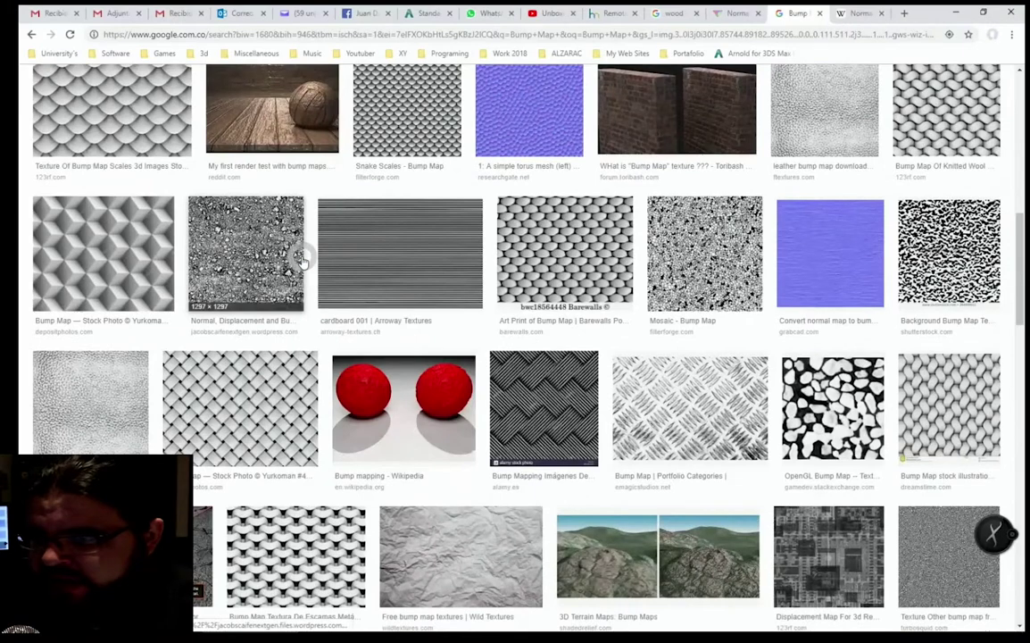
{"action": "left_click", "coordinate": [334, 286]}
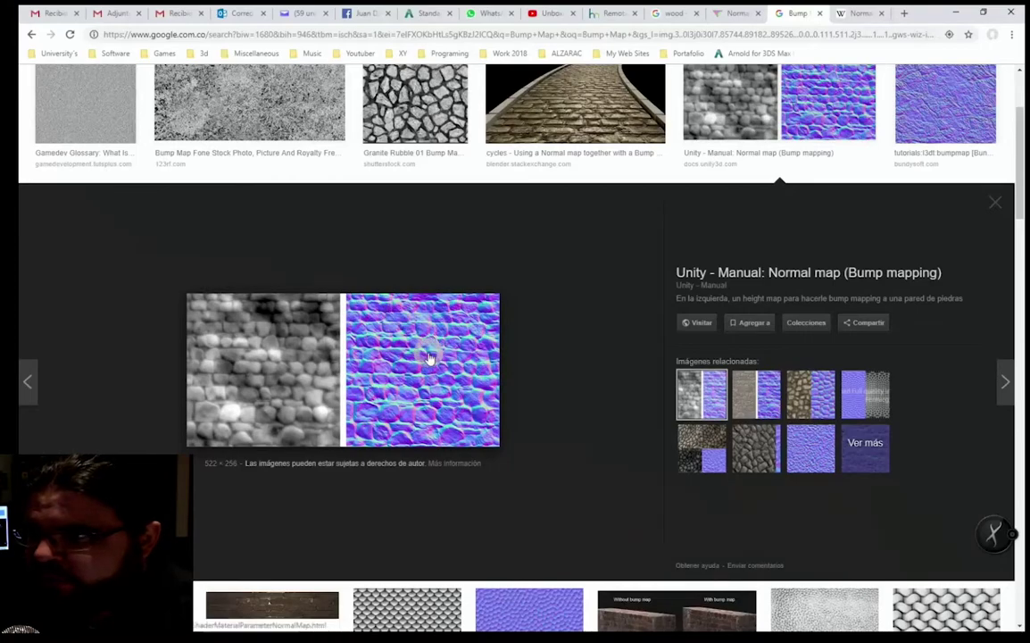
{"action": "scroll", "coordinate": [429, 454], "scroll_direction": "down", "scroll_amount": 2}
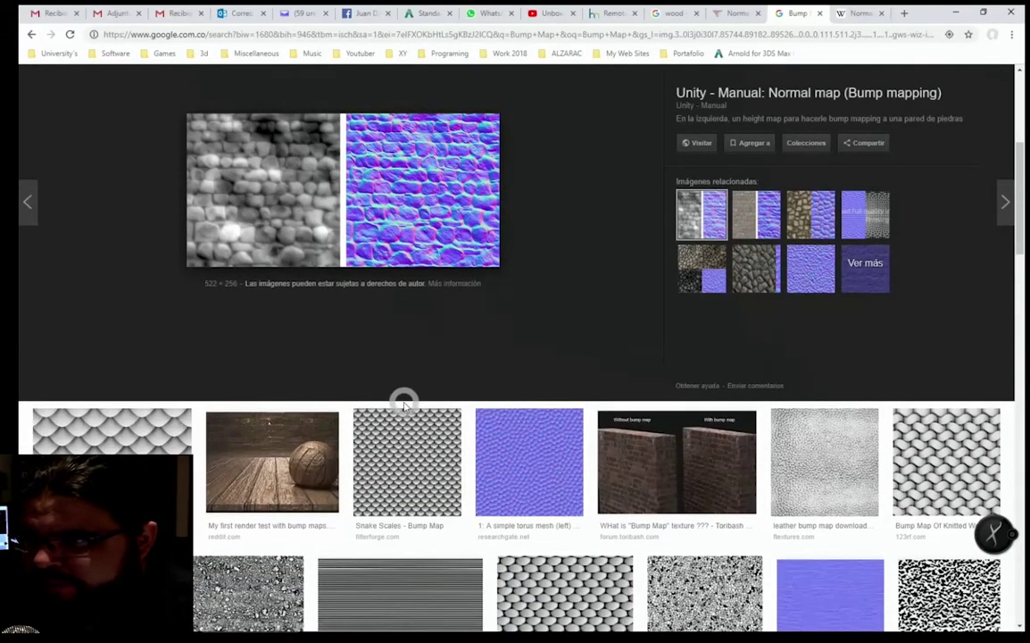
{"action": "scroll", "coordinate": [403, 384], "scroll_direction": "down", "scroll_amount": 3}
{"action": "scroll", "coordinate": [402, 385], "scroll_direction": "down", "scroll_amount": 1}
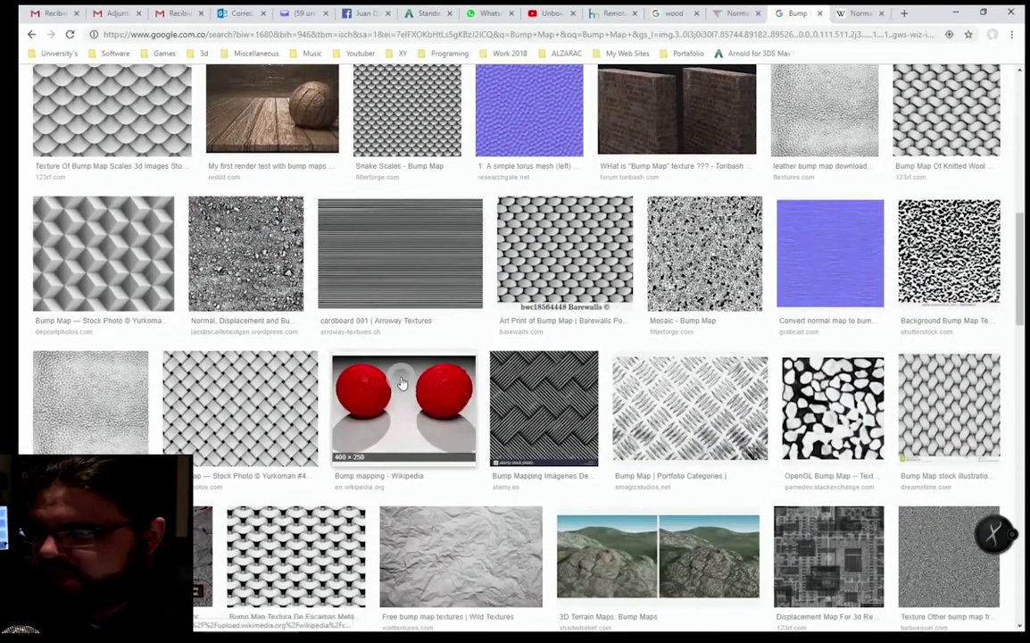
{"action": "scroll", "coordinate": [401, 384], "scroll_direction": "down", "scroll_amount": 1}
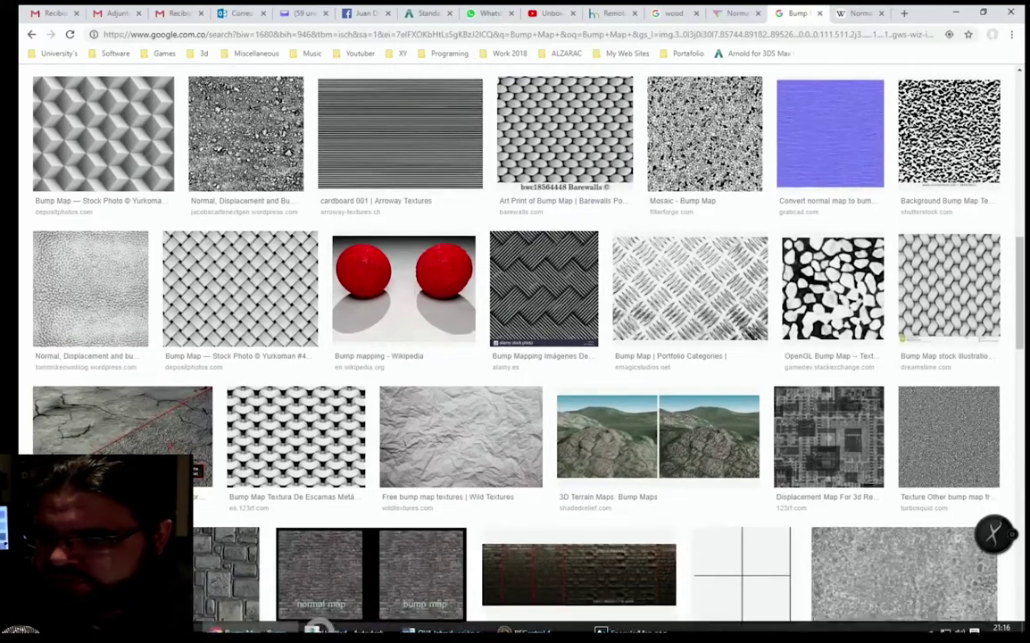
{"action": "mouse_move", "coordinate": [349, 620]}
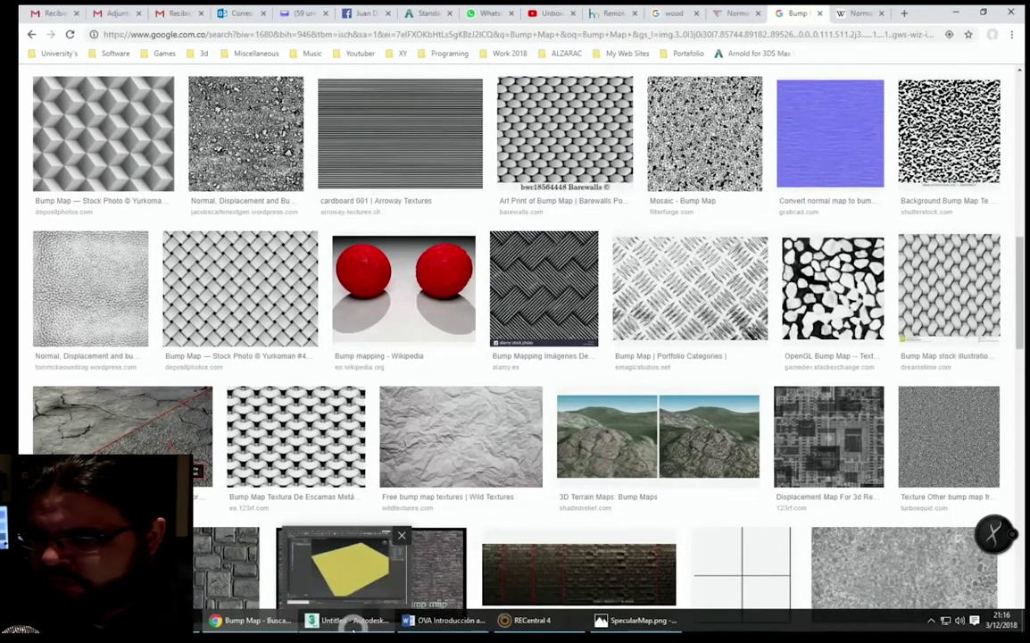
- Zoom out in Slate, drag the Bump 2D node to a clearer spot, then return to Chrome's Bump Map results
{"action": "left_click", "coordinate": [388, 623]}
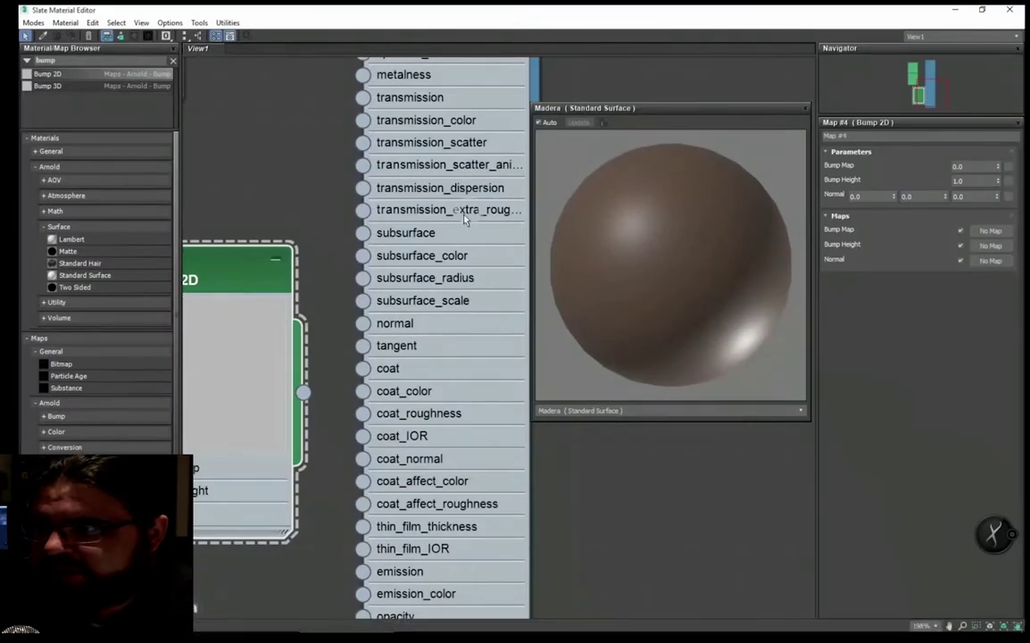
{"action": "scroll", "coordinate": [435, 306], "scroll_direction": "down", "scroll_amount": 1}
{"action": "scroll", "coordinate": [433, 276], "scroll_direction": "down", "scroll_amount": 1}
{"action": "scroll", "coordinate": [431, 249], "scroll_direction": "down", "scroll_amount": 1}
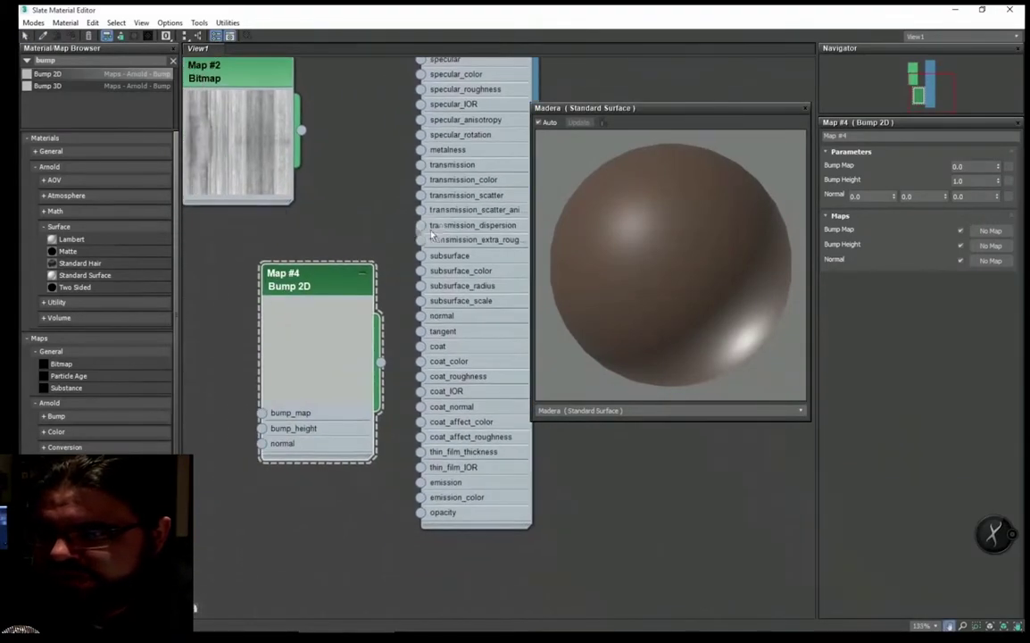
{"action": "mouse_move", "coordinate": [308, 290]}
{"action": "left_mouse_down"}
{"action": "mouse_move", "coordinate": [320, 253]}
{"action": "mouse_move", "coordinate": [320, 324]}
{"action": "left_mouse_up"}
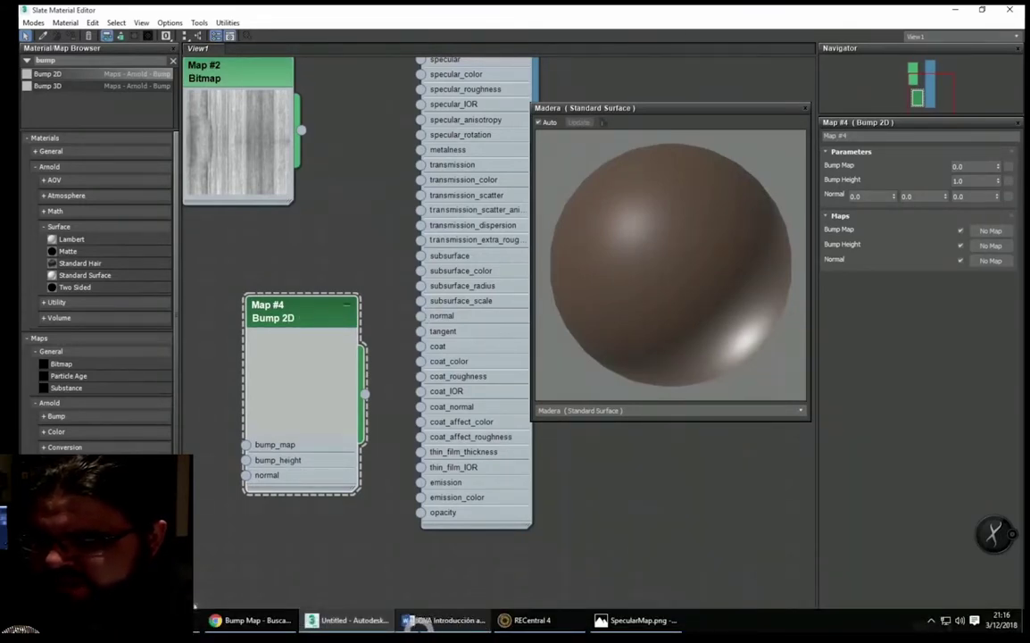
{"action": "left_click", "coordinate": [252, 620]}
- Preview the GrabCAD normal-to-bump conversion image, then go to the NormalMap Online page
{"action": "scroll", "coordinate": [914, 403], "scroll_direction": "up", "scroll_amount": 4}
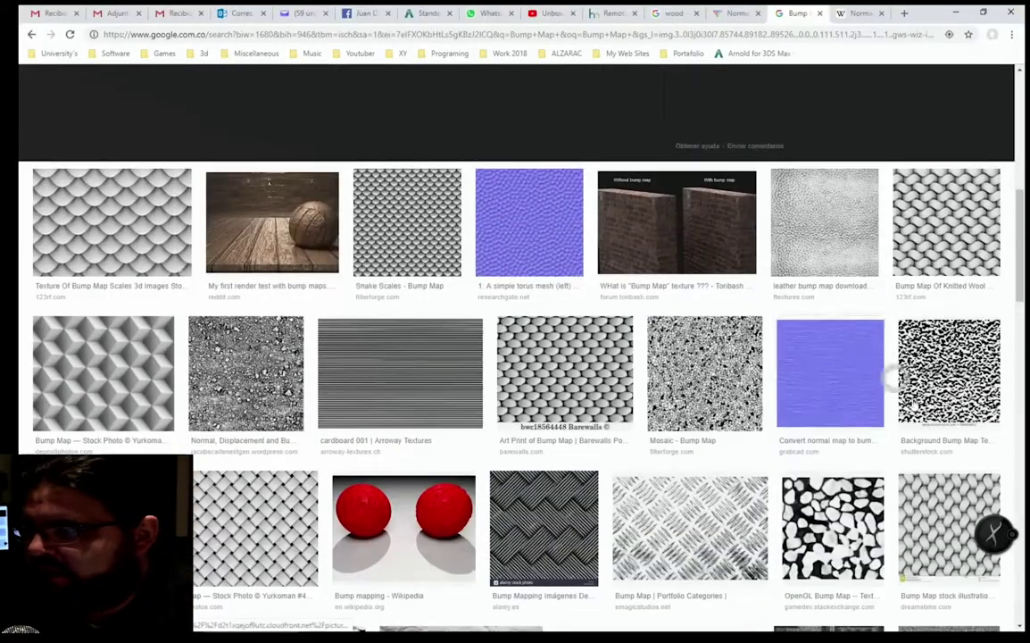
{"action": "left_click", "coordinate": [849, 368]}
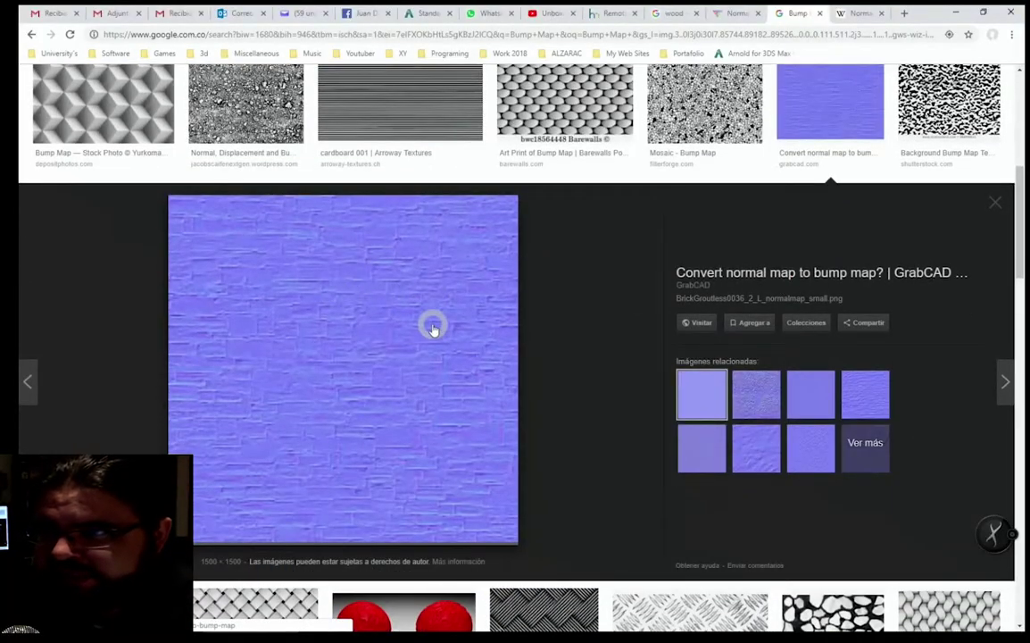
{"action": "left_click", "coordinate": [736, 12]}
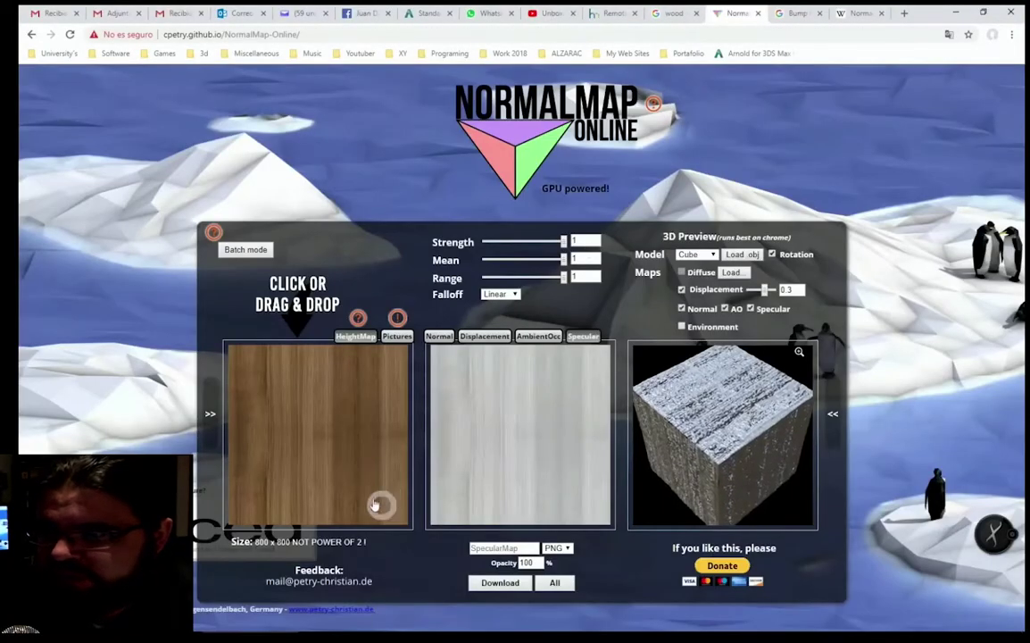
- Set the wood normal map to Strength 0.53 and Level 7, and rotate the preview cube to check relief
{"action": "left_click", "coordinate": [454, 336]}
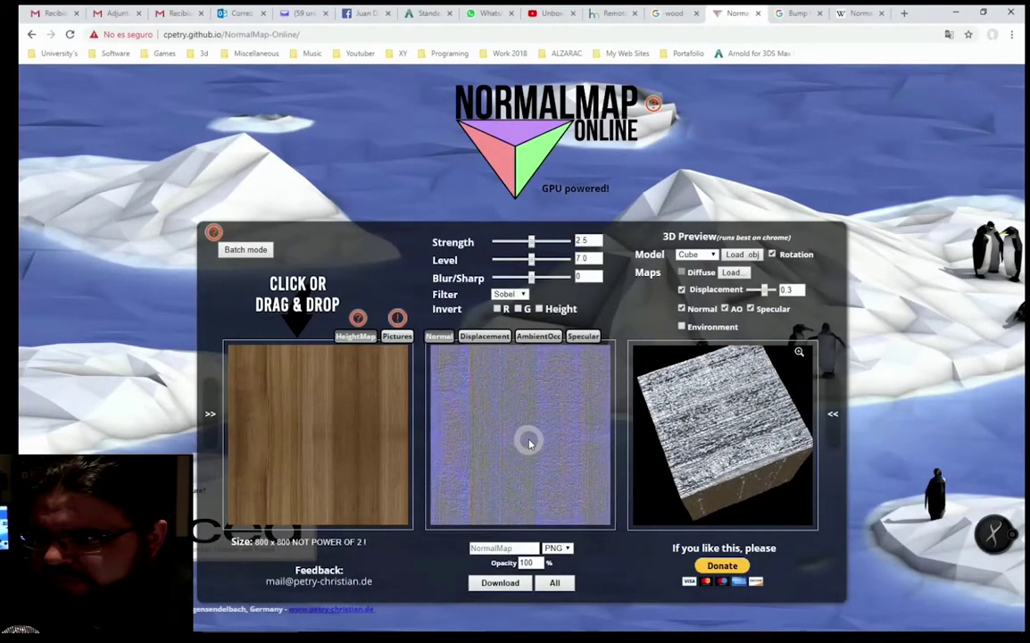
{"action": "mouse_move", "coordinate": [531, 241]}
{"action": "left_mouse_down"}
{"action": "mouse_move", "coordinate": [554, 241]}
{"action": "mouse_move", "coordinate": [498, 241]}
{"action": "left_mouse_up"}
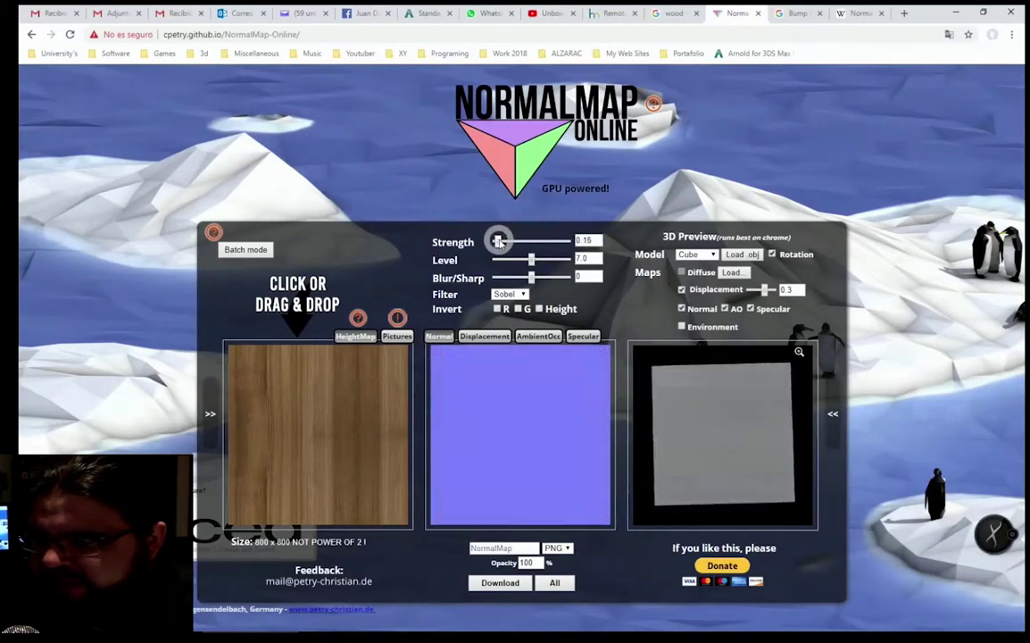
{"action": "left_click_drag", "start_coordinate": [498, 241], "coordinate": [503, 241]}
{"action": "left_click_drag", "start_coordinate": [531, 259], "coordinate": [533, 259]}
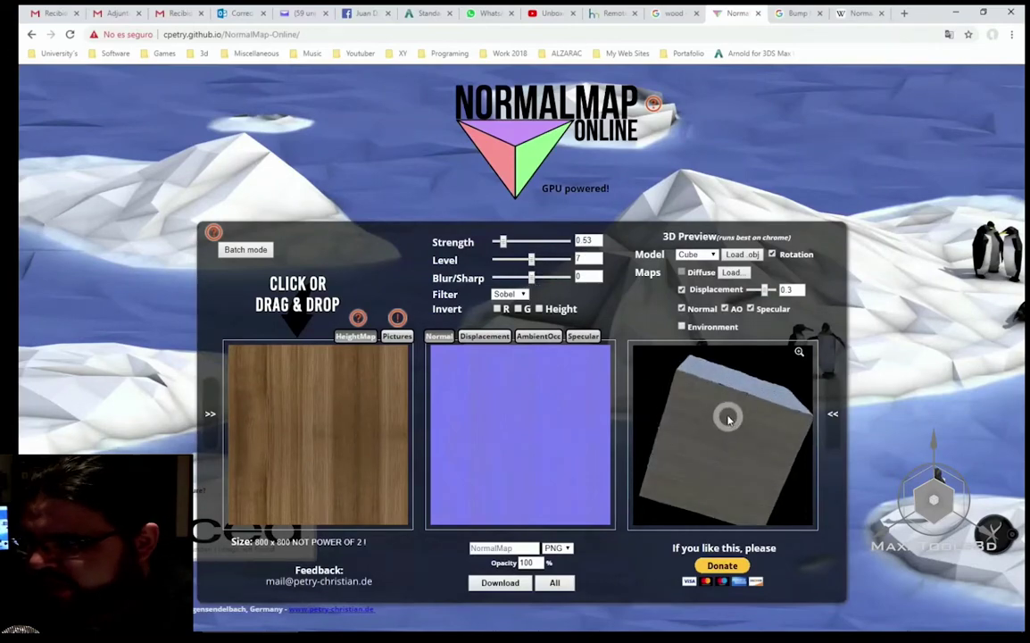
{"action": "mouse_move", "coordinate": [728, 419]}
{"action": "left_mouse_down"}
{"action": "mouse_move", "coordinate": [684, 429]}
{"action": "mouse_move", "coordinate": [726, 482]}
{"action": "mouse_move", "coordinate": [682, 466]}
{"action": "mouse_move", "coordinate": [678, 483]}
{"action": "mouse_move", "coordinate": [693, 476]}
{"action": "mouse_move", "coordinate": [683, 471]}
{"action": "mouse_move", "coordinate": [689, 408]}
{"action": "mouse_move", "coordinate": [709, 413]}
{"action": "mouse_move", "coordinate": [697, 416]}
{"action": "left_mouse_up"}
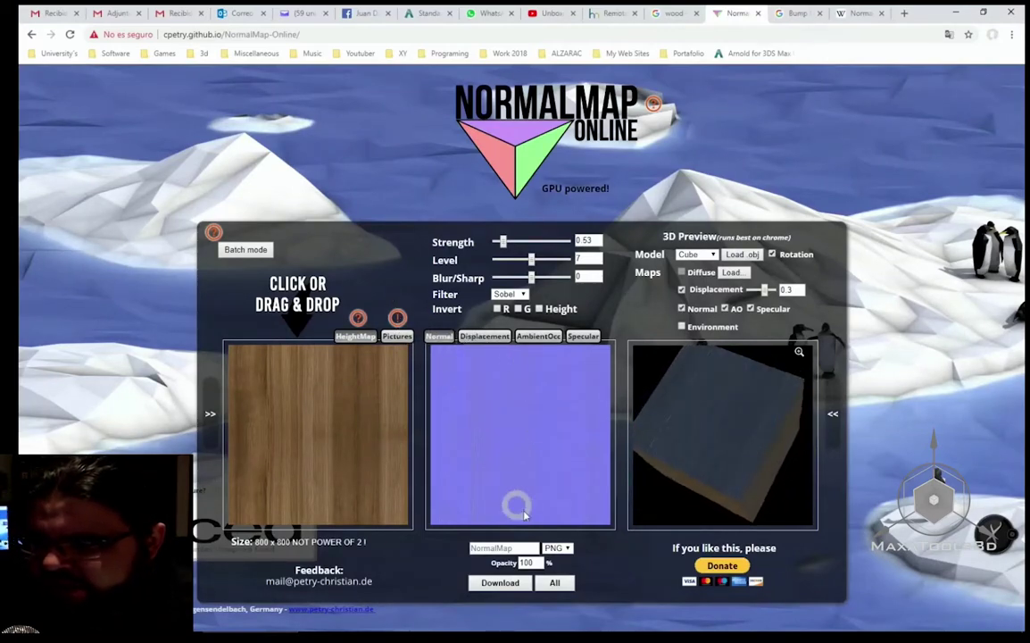
- Download the normal map and browse to J:\S2018-2\Tex Maps in the Save As dialog
{"action": "left_click", "coordinate": [501, 582]}
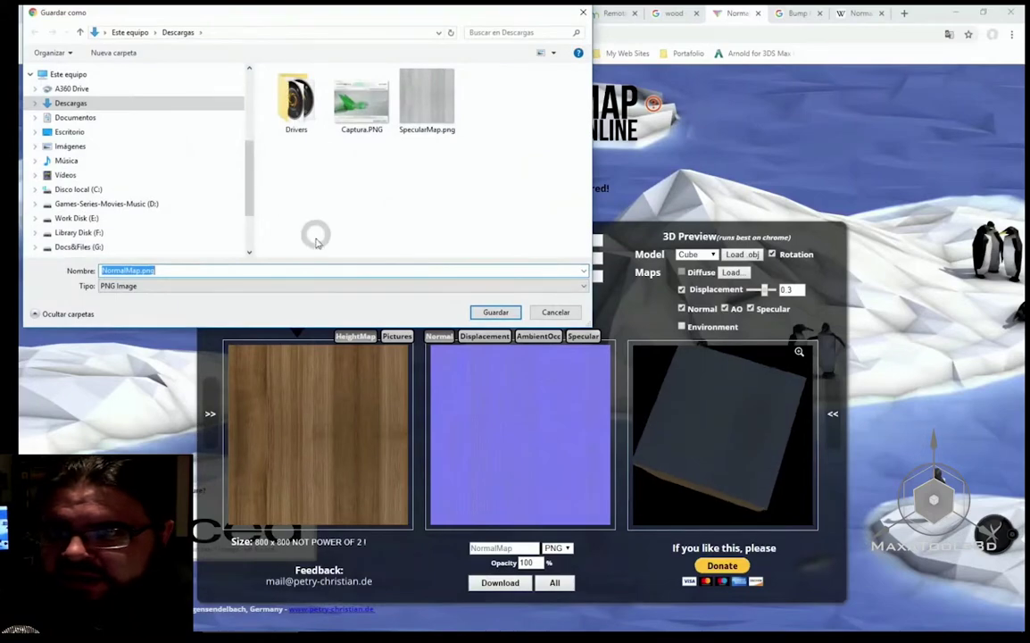
{"action": "scroll", "coordinate": [81, 237], "scroll_direction": "down", "scroll_amount": 2}
{"action": "left_click", "coordinate": [67, 213]}
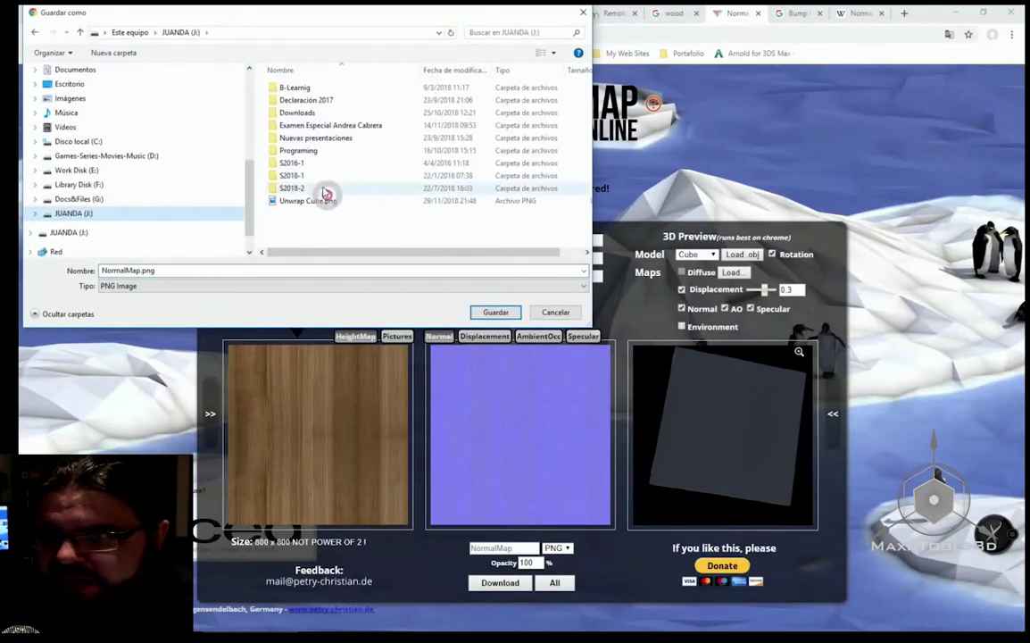
{"action": "left_click", "coordinate": [286, 190]}
{"action": "double_click", "coordinate": [285, 190]}
{"action": "double_click", "coordinate": [299, 115]}
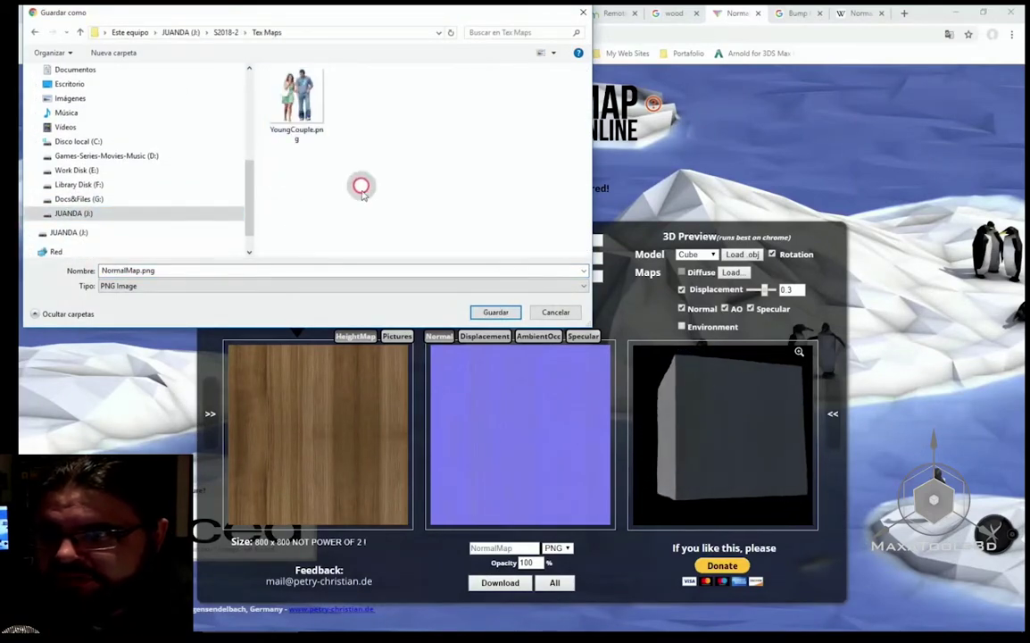
- Keep PNG Image as the file type, save as NormalMap.png, and return to 3ds Max
{"action": "left_click", "coordinate": [159, 285]}
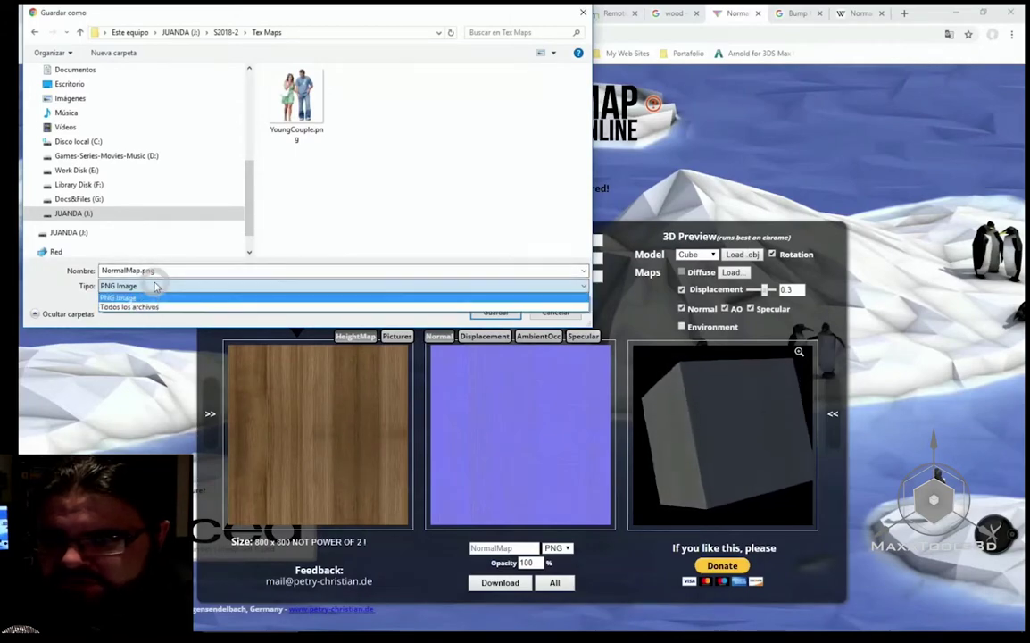
{"action": "left_click", "coordinate": [149, 294]}
{"action": "left_click", "coordinate": [177, 270]}
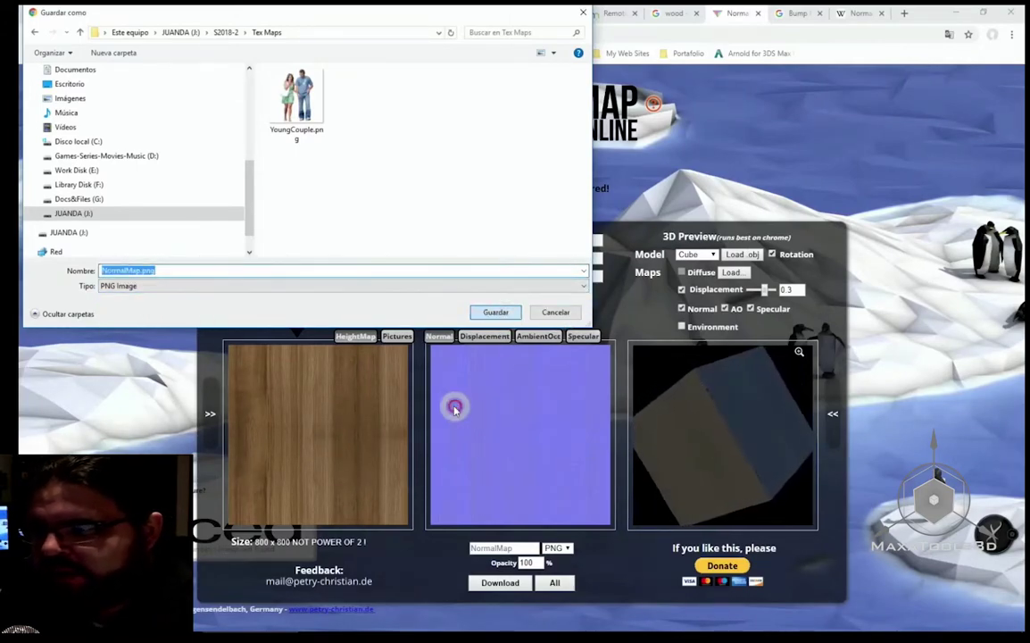
{"action": "left_click", "coordinate": [497, 312]}
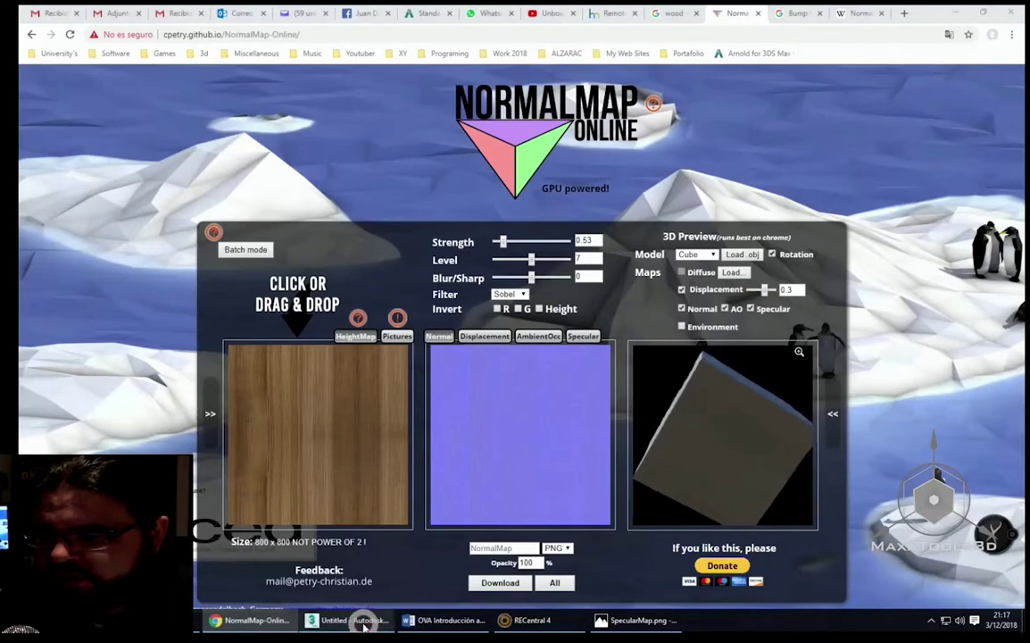
{"action": "left_click", "coordinate": [363, 625]}
- Move the Map #4 Bump 2D node down and right, near the Madera material
{"action": "mouse_move", "coordinate": [306, 285]}
{"action": "left_mouse_down"}
{"action": "mouse_move", "coordinate": [352, 299]}
{"action": "mouse_move", "coordinate": [311, 246]}
{"action": "left_mouse_up"}
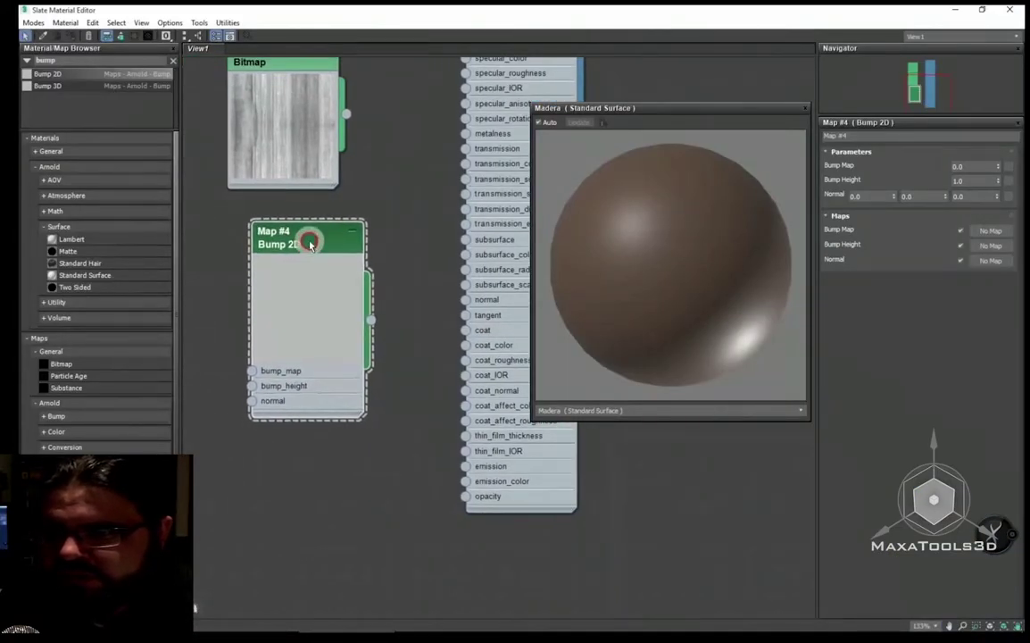
{"action": "scroll", "coordinate": [340, 332], "scroll_direction": "up", "scroll_amount": 1}
{"action": "scroll", "coordinate": [338, 342], "scroll_direction": "up", "scroll_amount": 1}
{"action": "middle_click_drag", "start_coordinate": [339, 342], "coordinate": [375, 350]}
{"action": "scroll", "coordinate": [387, 344], "scroll_direction": "down", "scroll_amount": 2}
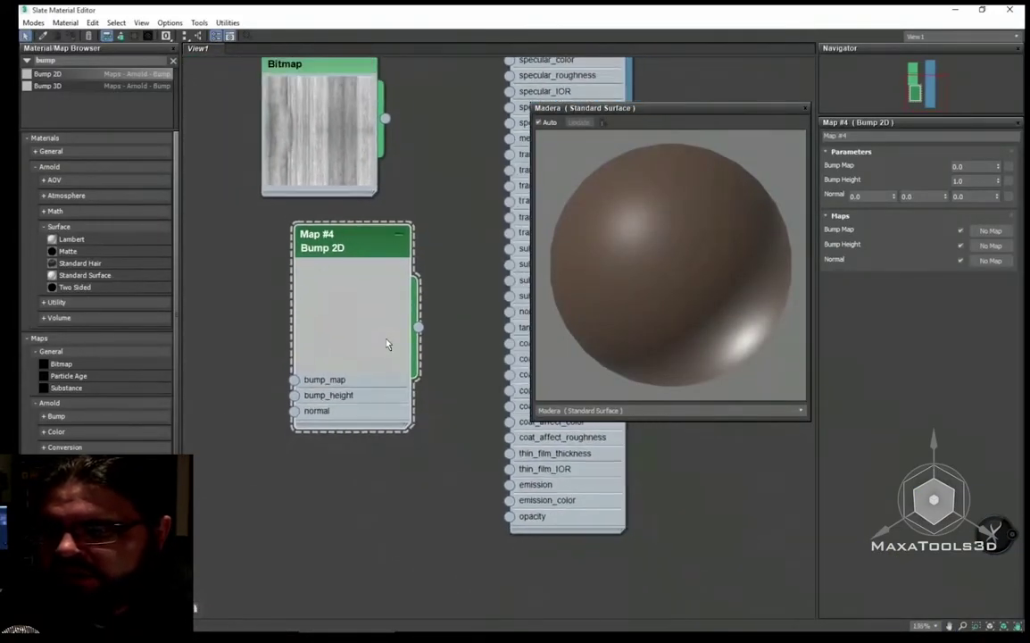
{"action": "scroll", "coordinate": [382, 334], "scroll_direction": "down", "scroll_amount": 1}
{"action": "left_click_drag", "start_coordinate": [361, 257], "coordinate": [393, 272]}
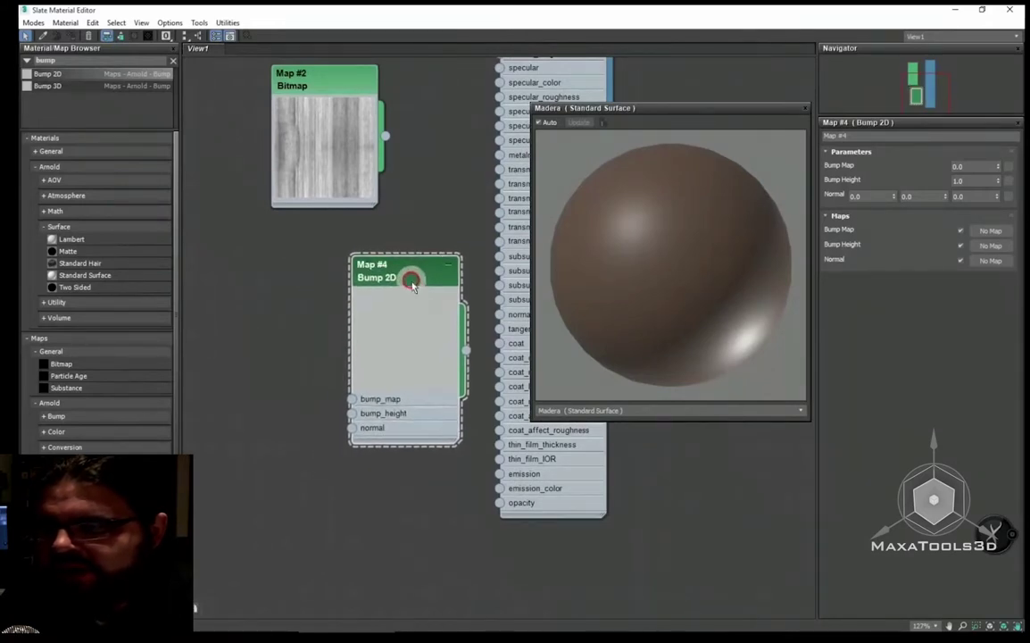
{"action": "middle_click_drag", "start_coordinate": [359, 310], "coordinate": [349, 345]}
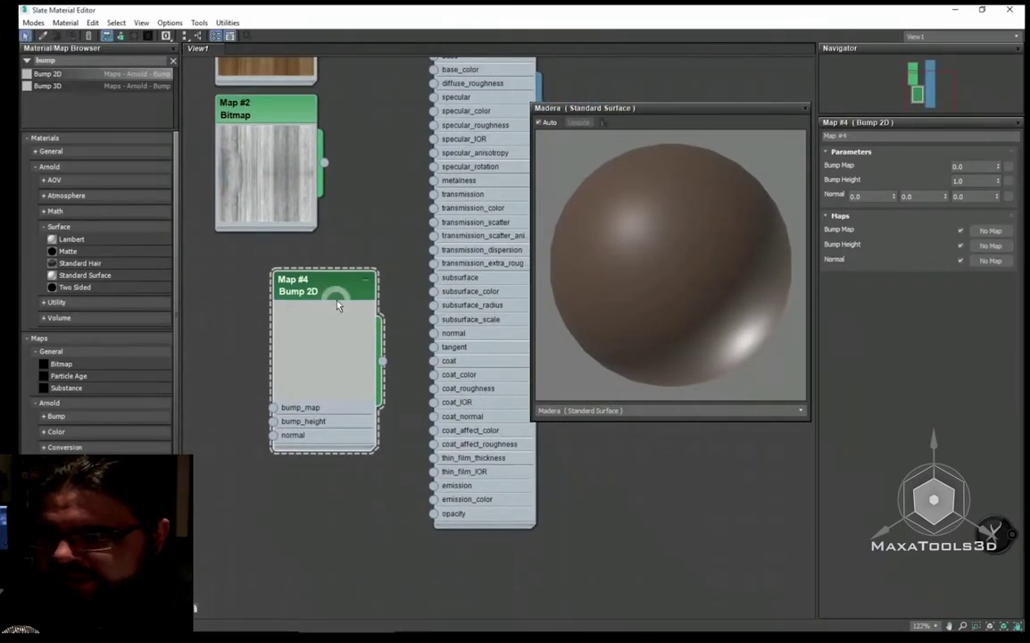
{"action": "middle_click_drag", "start_coordinate": [295, 312], "coordinate": [328, 314]}
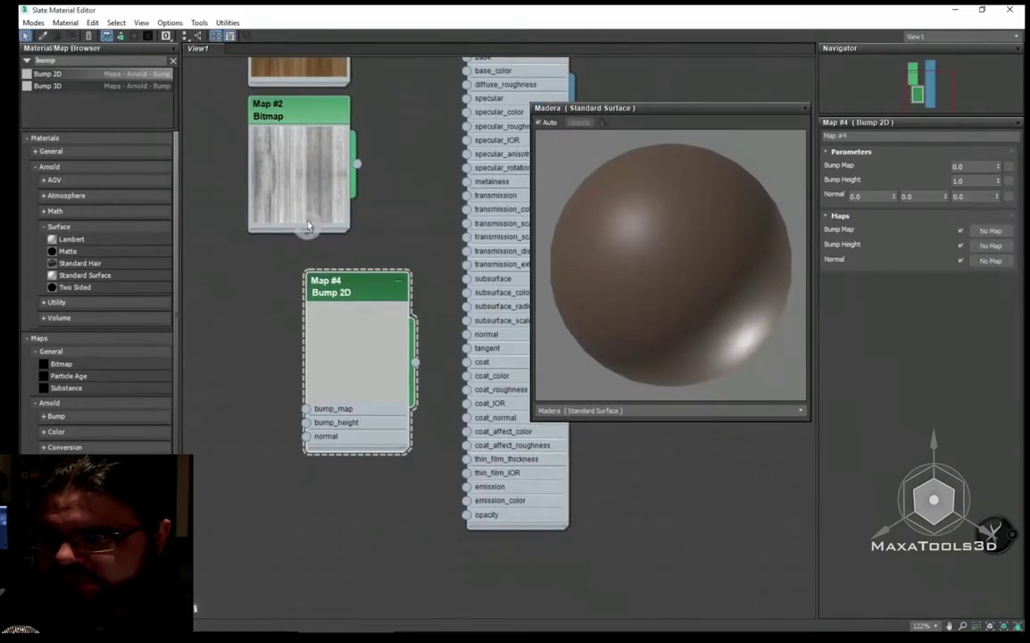
- Place the grey Map #2 bitmap just left of Bump 2D and align the two nodes
{"action": "left_click_drag", "start_coordinate": [293, 191], "coordinate": [230, 381]}
{"action": "middle_click_drag", "start_coordinate": [460, 356], "coordinate": [366, 340]}
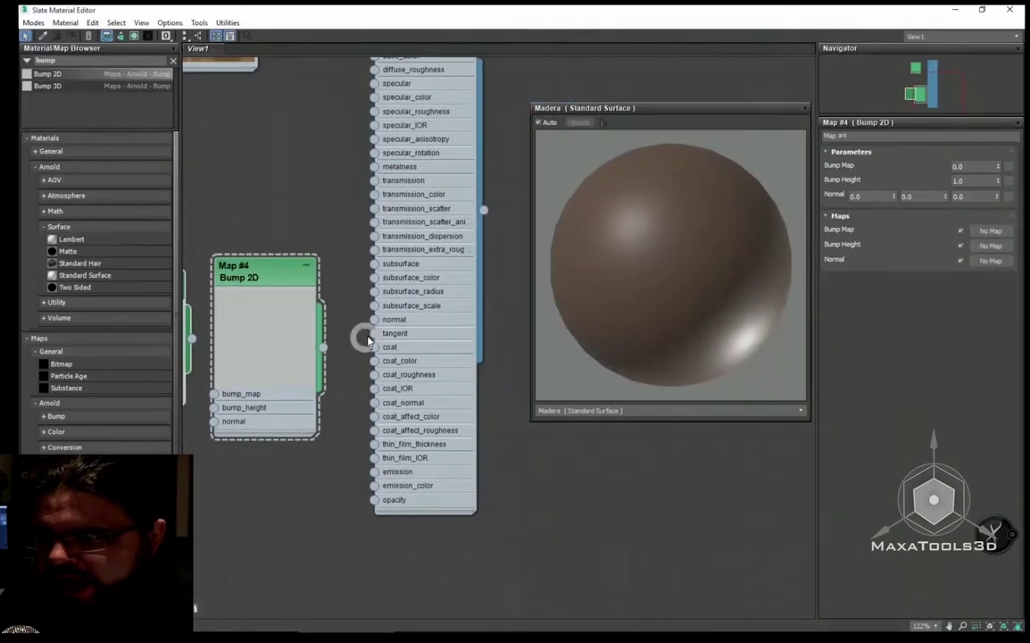
{"action": "scroll", "coordinate": [354, 321], "scroll_direction": "down", "scroll_amount": 2}
{"action": "scroll", "coordinate": [353, 320], "scroll_direction": "down", "scroll_amount": 2}
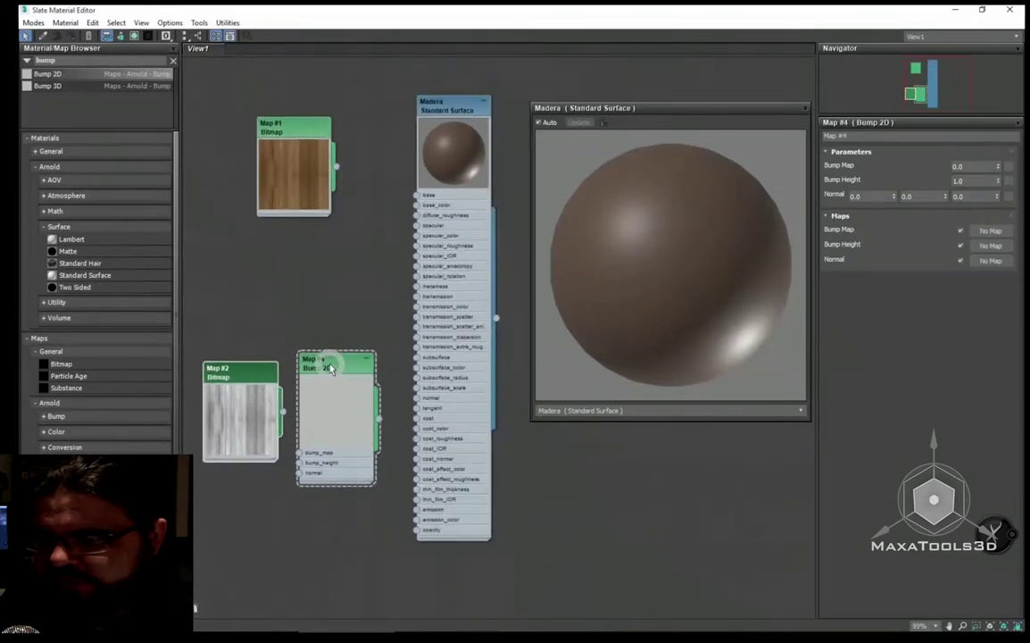
{"action": "left_click_drag", "start_coordinate": [329, 363], "coordinate": [338, 328]}
{"action": "left_click_drag", "start_coordinate": [253, 382], "coordinate": [254, 336]}
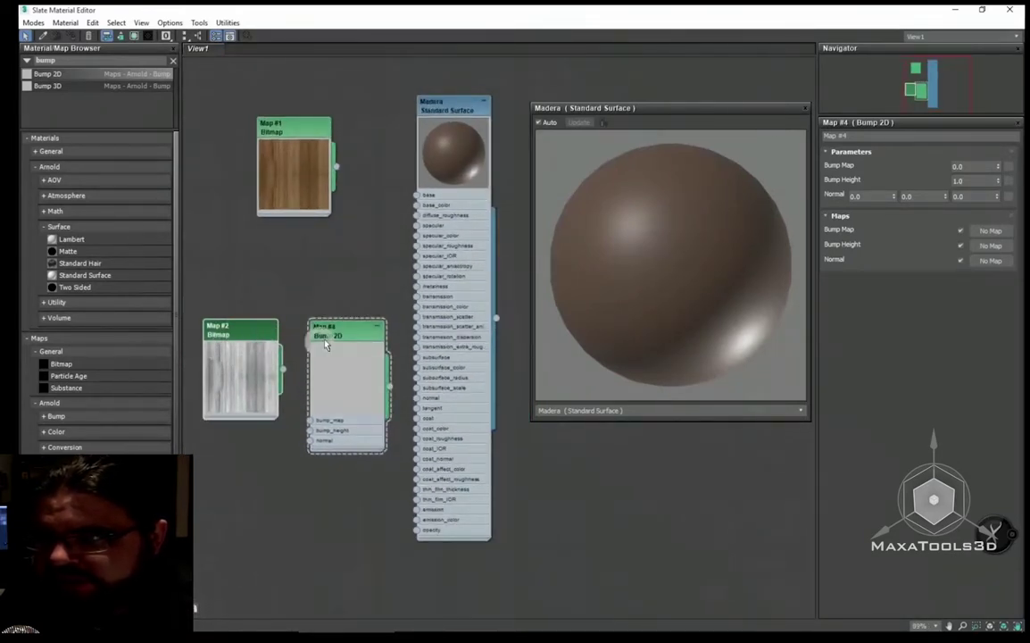
{"action": "scroll", "coordinate": [386, 340], "scroll_direction": "up", "scroll_amount": 3}
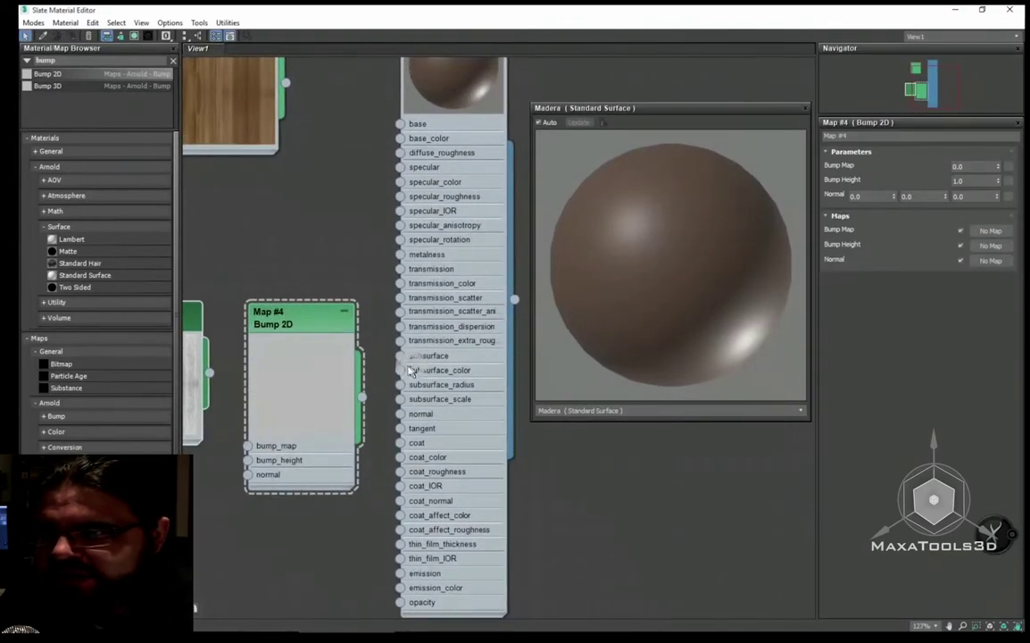
{"action": "scroll", "coordinate": [390, 353], "scroll_direction": "down", "scroll_amount": 2}
{"action": "scroll", "coordinate": [397, 375], "scroll_direction": "up", "scroll_amount": 1}
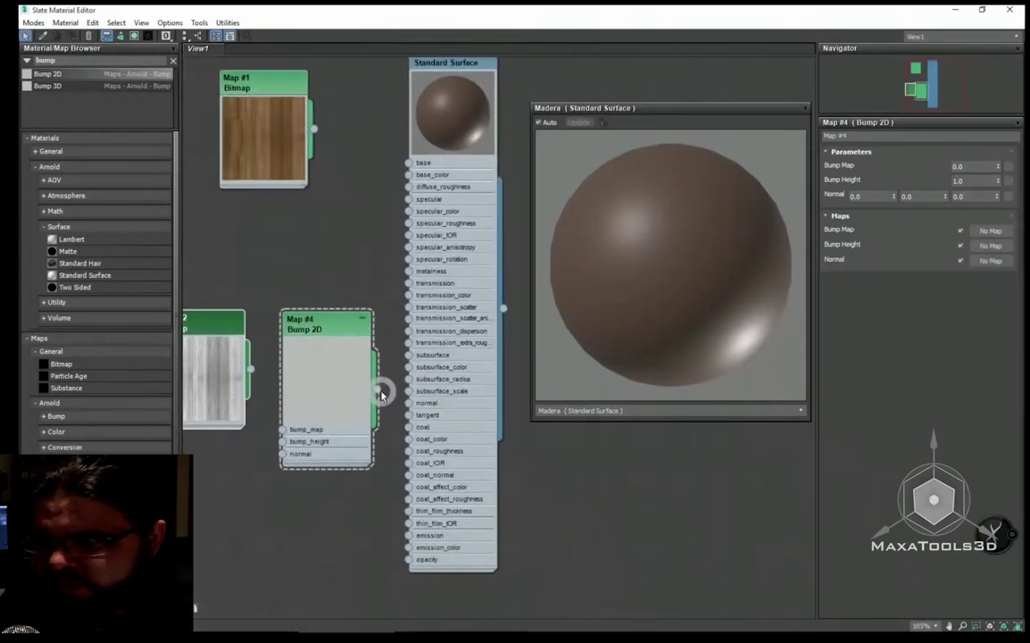
- Connect Bump 2D's output to Madera's normal input and recentre the node graph
{"action": "left_click_drag", "start_coordinate": [395, 407], "coordinate": [408, 408]}
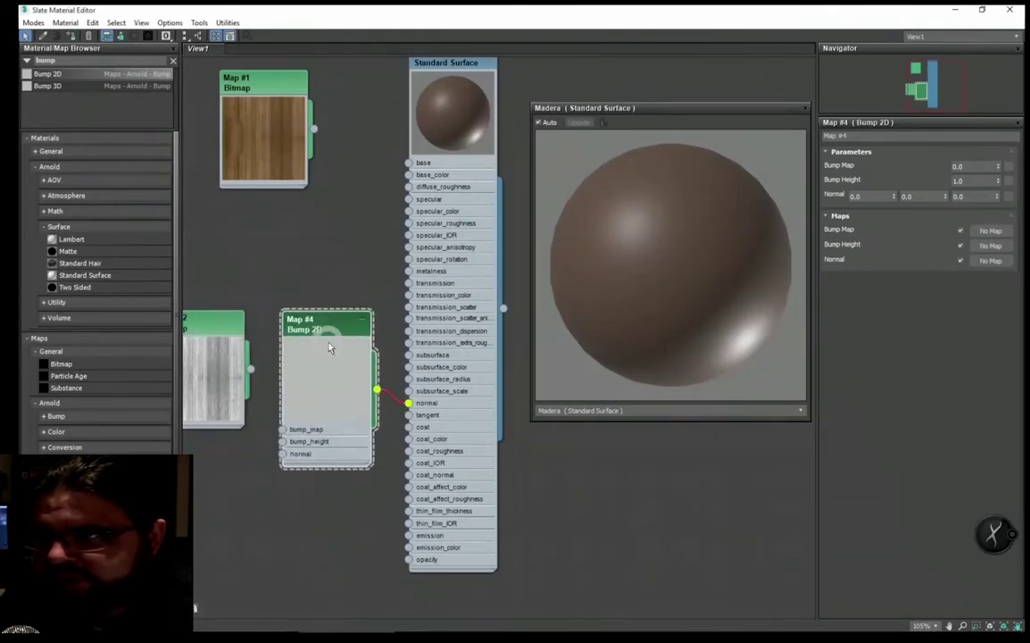
{"action": "middle_click_drag", "start_coordinate": [330, 343], "coordinate": [369, 349]}
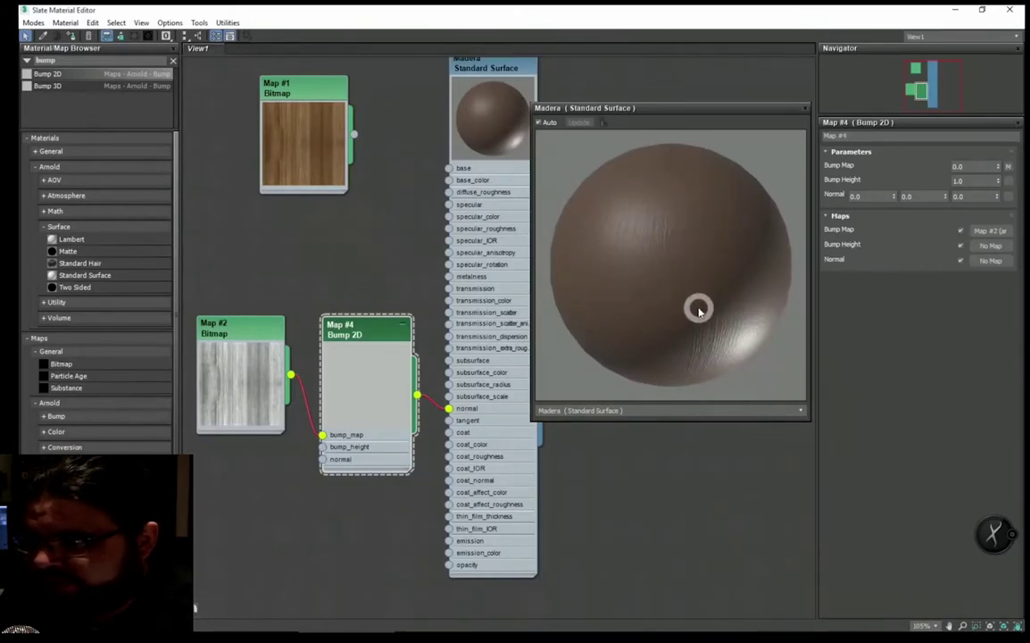
{"action": "mouse_move", "coordinate": [413, 230]}
{"action": "middle_mouse_down"}
{"action": "mouse_move", "coordinate": [356, 279]}
{"action": "mouse_move", "coordinate": [356, 322]}
{"action": "middle_mouse_up"}
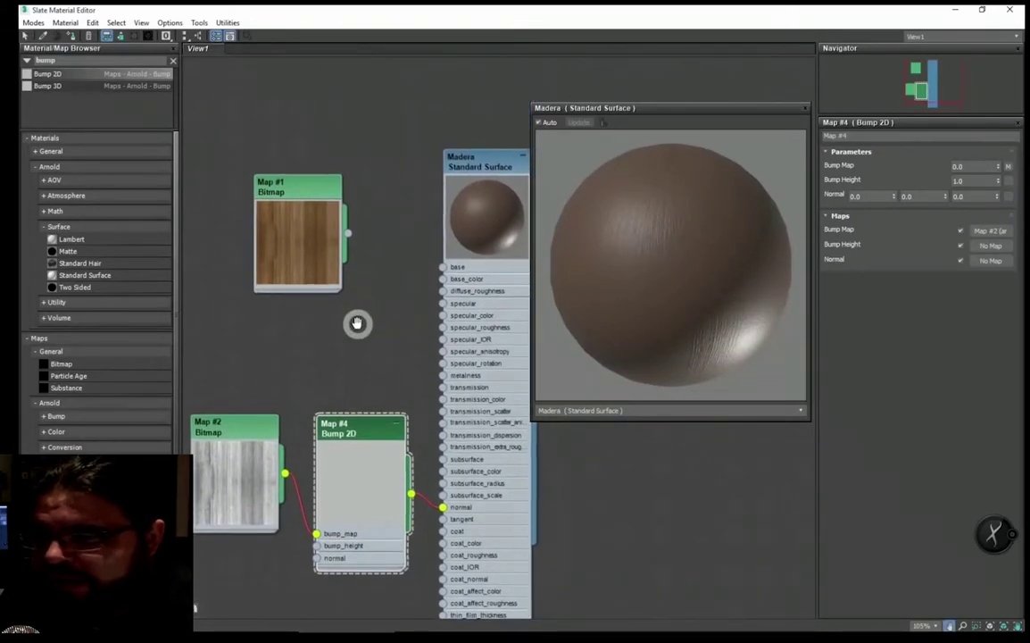
- Clone the grey Map #2 bitmap as Map #5 and wire it into Madera's specular input
{"action": "mouse_move", "coordinate": [256, 433]}
{"action": "left_mouse_down"}
{"action": "mouse_move", "coordinate": [243, 447]}
{"action": "mouse_move", "coordinate": [307, 312]}
{"action": "left_mouse_up"}
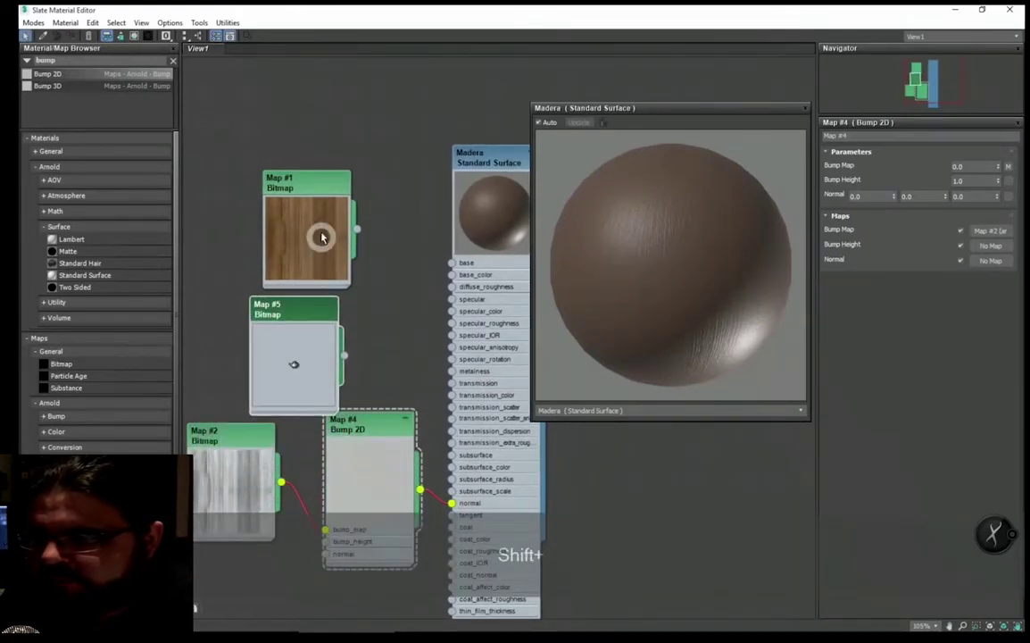
{"action": "left_click_drag", "start_coordinate": [323, 232], "coordinate": [309, 154]}
{"action": "left_click_drag", "start_coordinate": [294, 321], "coordinate": [306, 309]}
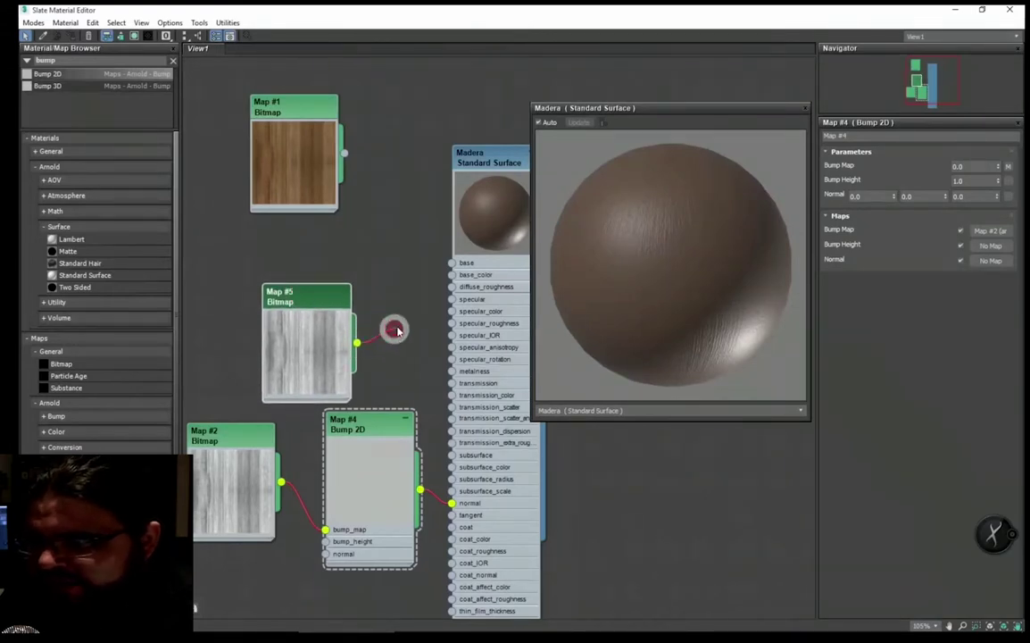
{"action": "left_click_drag", "start_coordinate": [446, 305], "coordinate": [452, 303]}
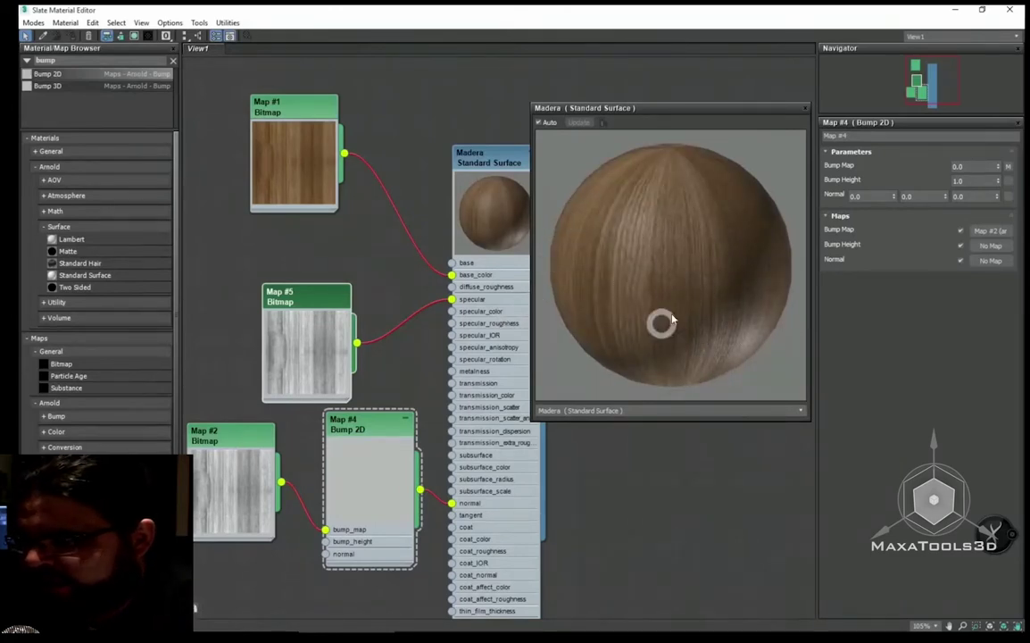
- Move Map #5 and Map #1 left, collapse Bump 2D and Map #2, and place Map #2 beside Bump 2D
{"action": "scroll", "coordinate": [380, 321], "scroll_direction": "down", "scroll_amount": 1}
{"action": "scroll", "coordinate": [374, 323], "scroll_direction": "down", "scroll_amount": 1}
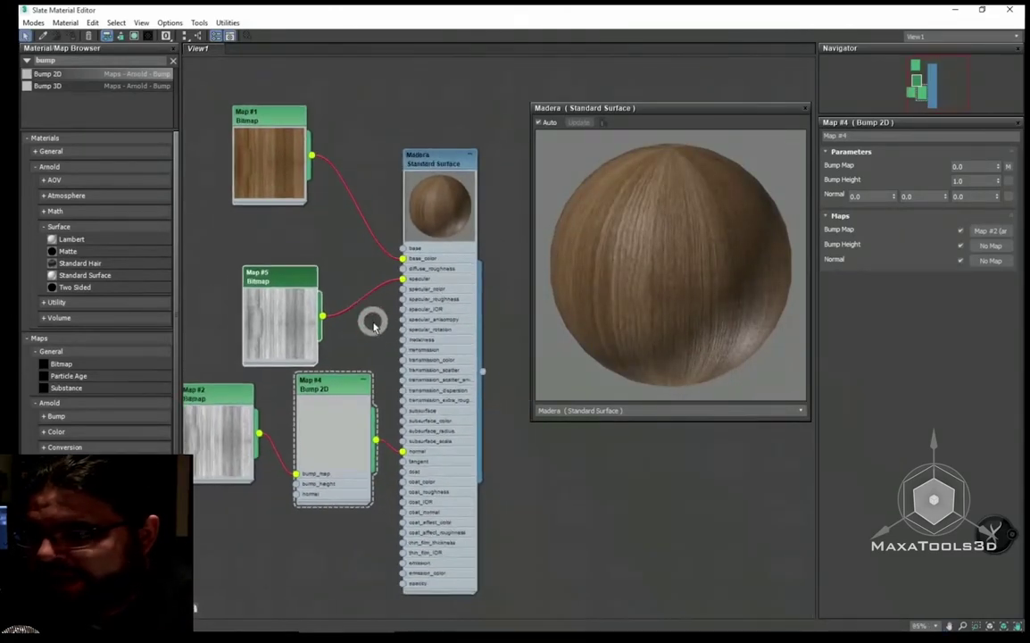
{"action": "scroll", "coordinate": [374, 324], "scroll_direction": "down", "scroll_amount": 1}
{"action": "scroll", "coordinate": [379, 306], "scroll_direction": "down", "scroll_amount": 1}
{"action": "left_click_drag", "start_coordinate": [322, 275], "coordinate": [280, 276]}
{"action": "left_click_drag", "start_coordinate": [306, 183], "coordinate": [288, 175]}
{"action": "left_click_drag", "start_coordinate": [272, 239], "coordinate": [272, 229]}
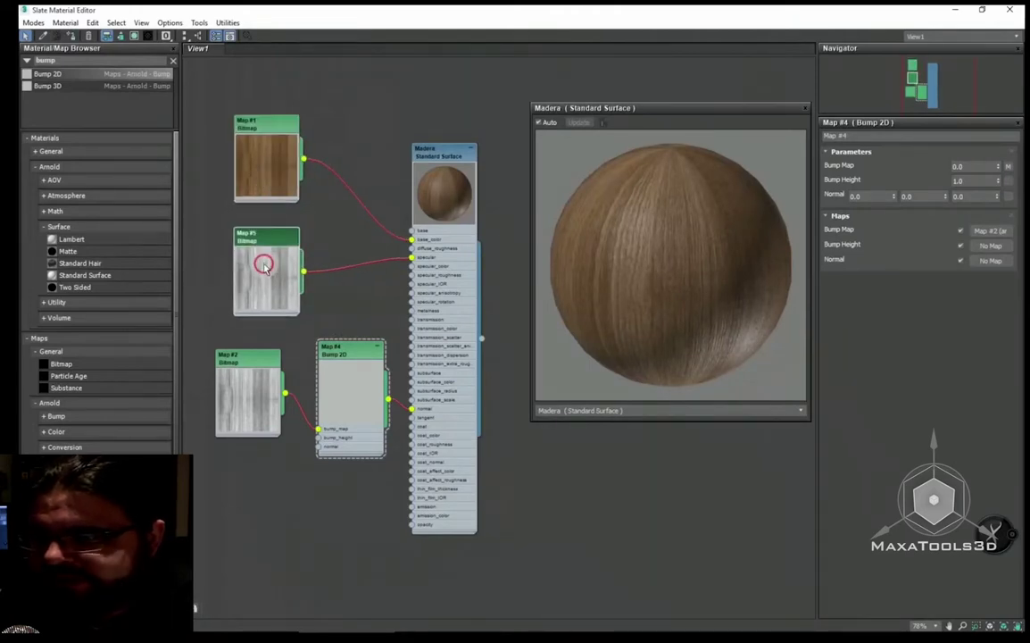
{"action": "double_click", "coordinate": [359, 395]}
{"action": "left_click_drag", "start_coordinate": [347, 388], "coordinate": [356, 395]}
{"action": "left_click_drag", "start_coordinate": [268, 412], "coordinate": [250, 402]}
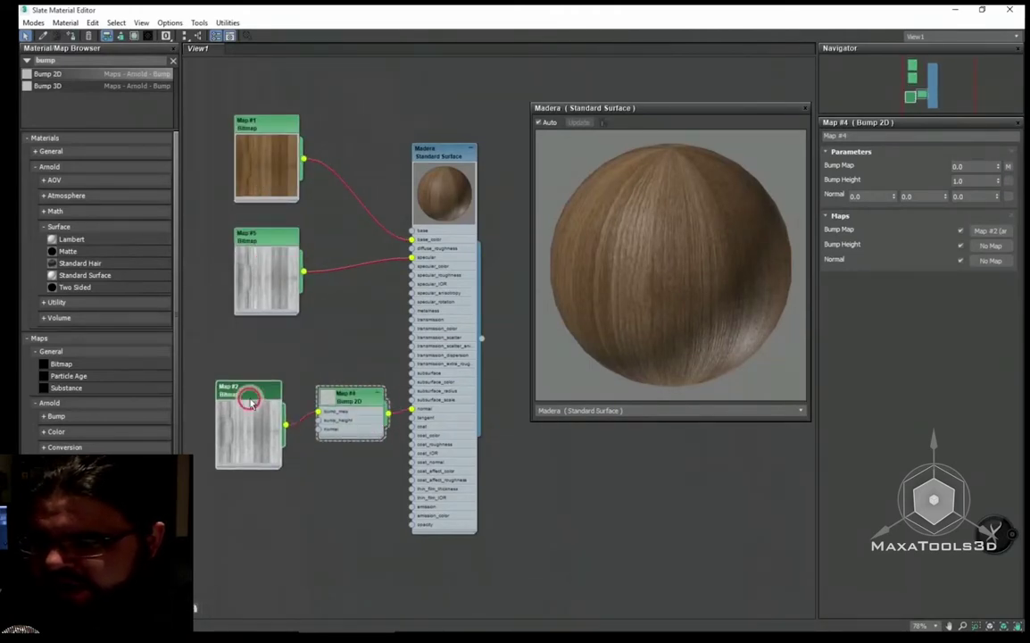
{"action": "right_click", "coordinate": [249, 419]}
{"action": "left_click", "coordinate": [251, 409]}
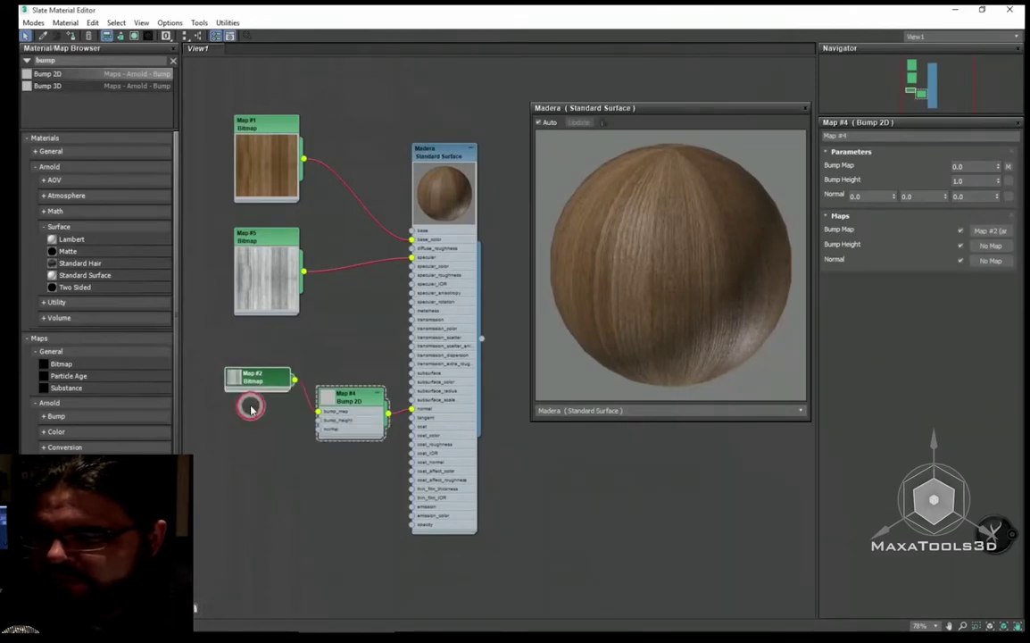
{"action": "middle_click_drag", "start_coordinate": [251, 409], "coordinate": [258, 423]}
{"action": "left_click_drag", "start_coordinate": [267, 390], "coordinate": [299, 427]}
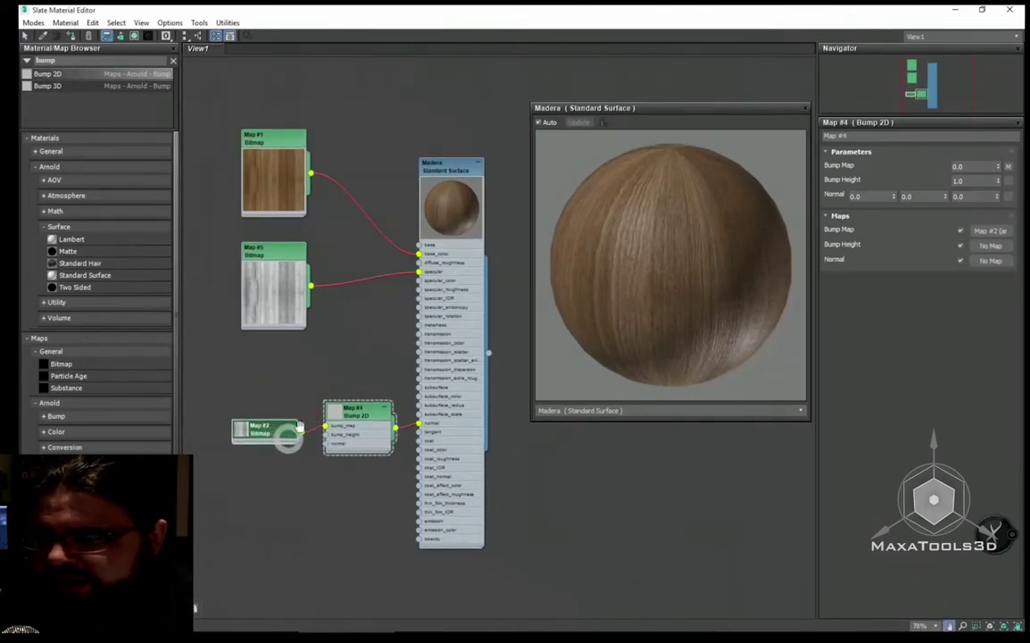
- Expand Map #2 and line it up with Bump 2D's bump_map input
{"action": "scroll", "coordinate": [299, 428], "scroll_direction": "up", "scroll_amount": 1}
{"action": "mouse_move", "coordinate": [299, 428]}
{"action": "middle_mouse_down"}
{"action": "mouse_move", "coordinate": [315, 412]}
{"action": "mouse_move", "coordinate": [240, 393]}
{"action": "middle_mouse_up"}
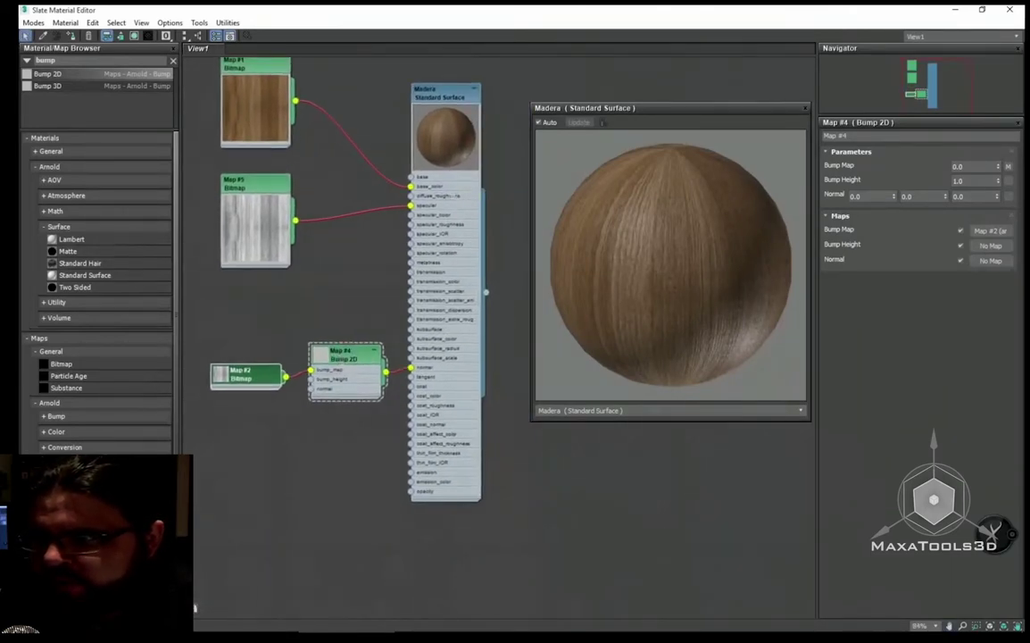
{"action": "scroll", "coordinate": [378, 393], "scroll_direction": "up", "scroll_amount": 4}
{"action": "scroll", "coordinate": [378, 393], "scroll_direction": "up", "scroll_amount": 4}
{"action": "middle_click_drag", "start_coordinate": [426, 374], "coordinate": [363, 355]}
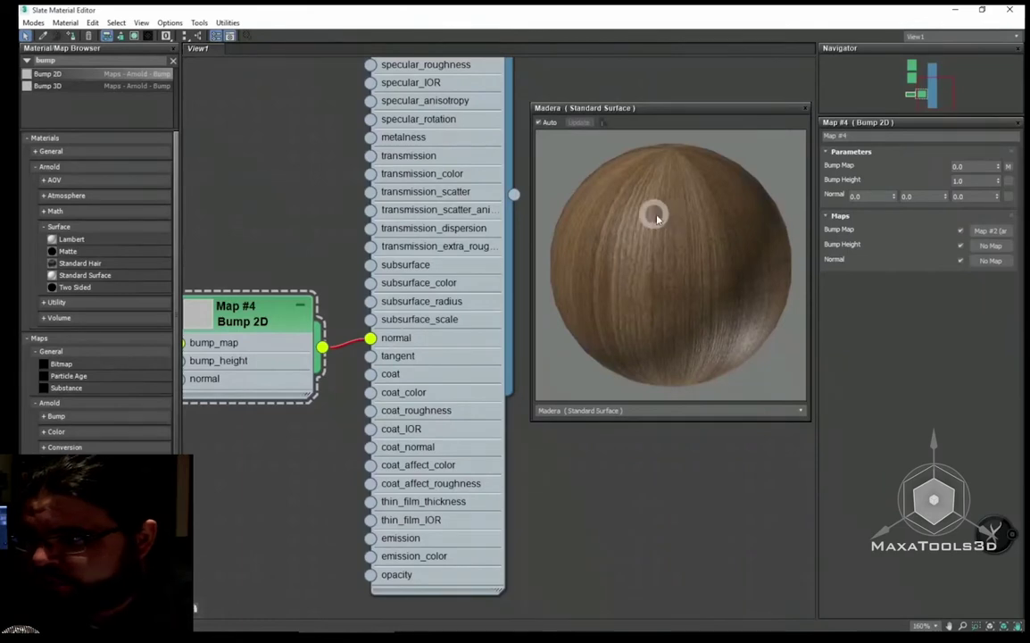
{"action": "mouse_move", "coordinate": [477, 314]}
{"action": "middle_mouse_down"}
{"action": "mouse_move", "coordinate": [345, 407]}
{"action": "mouse_move", "coordinate": [453, 384]}
{"action": "middle_mouse_up"}
{"action": "scroll", "coordinate": [340, 393], "scroll_direction": "down", "scroll_amount": 1}
{"action": "double_click", "coordinate": [230, 366]}
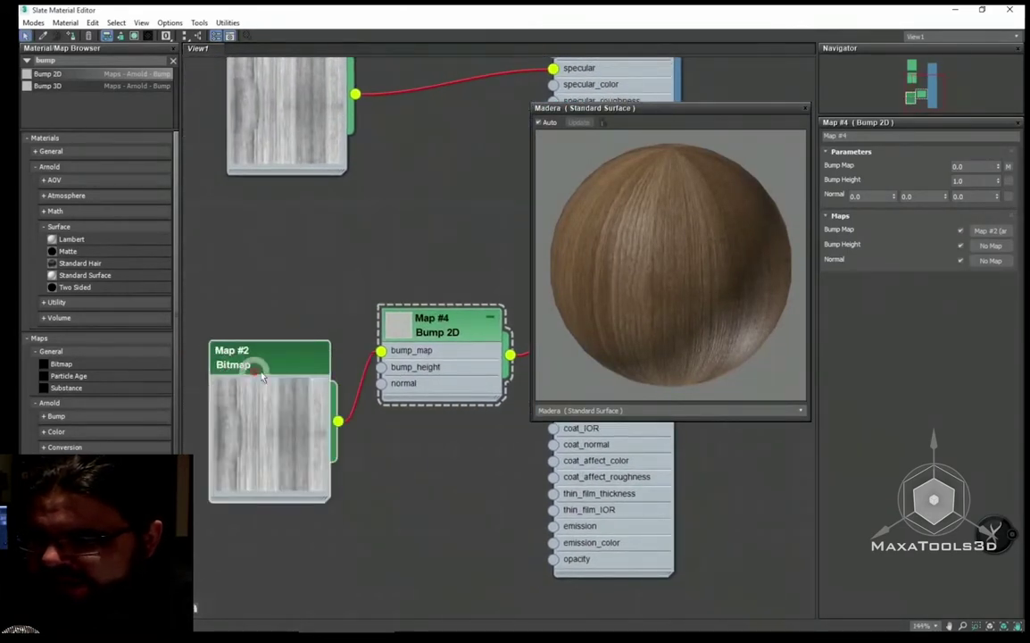
{"action": "left_click_drag", "start_coordinate": [262, 376], "coordinate": [276, 311]}
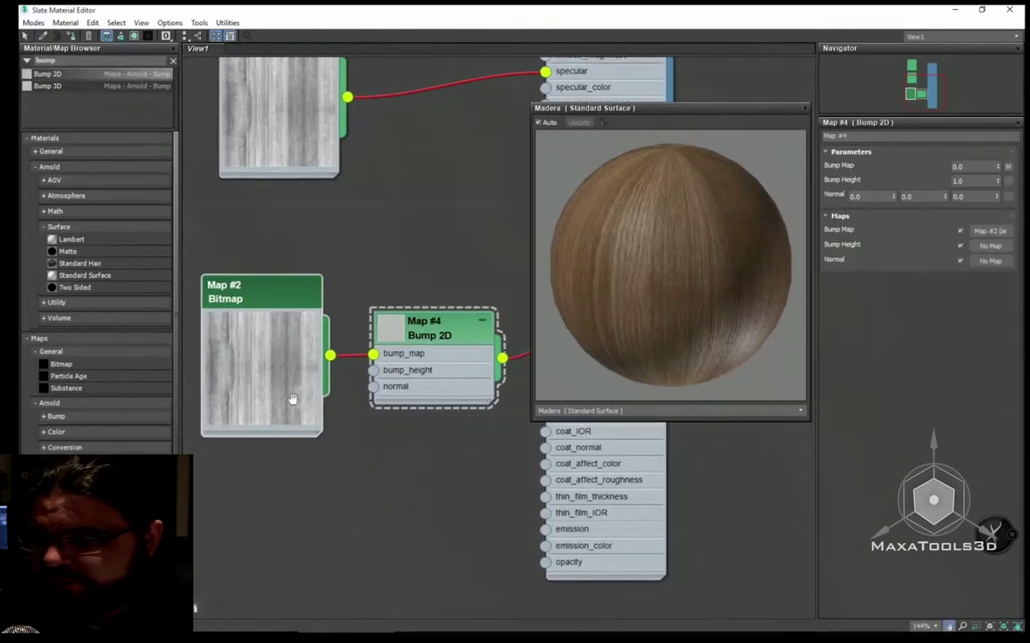
- Drag Bump 2D from the map list onto Madera's normal input and open that connection's options
{"action": "scroll", "coordinate": [299, 395], "scroll_direction": "down", "scroll_amount": 1}
{"action": "mouse_move", "coordinate": [370, 401]}
{"action": "middle_mouse_down"}
{"action": "mouse_move", "coordinate": [299, 395]}
{"action": "mouse_move", "coordinate": [391, 391]}
{"action": "middle_mouse_up"}
{"action": "left_click_drag", "start_coordinate": [286, 351], "coordinate": [285, 367]}
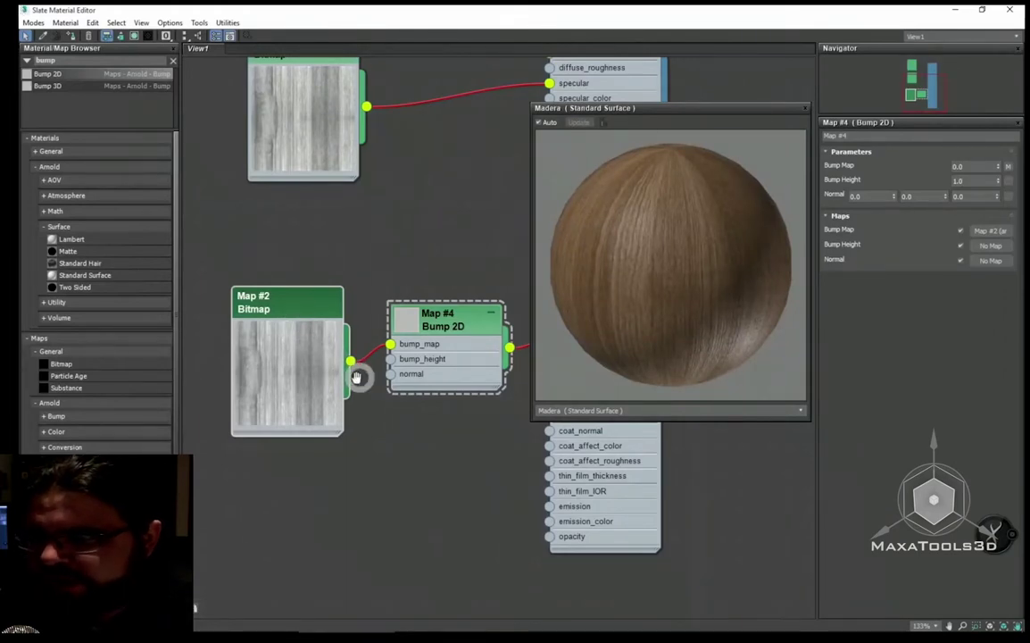
{"action": "middle_click_drag", "start_coordinate": [355, 377], "coordinate": [277, 375]}
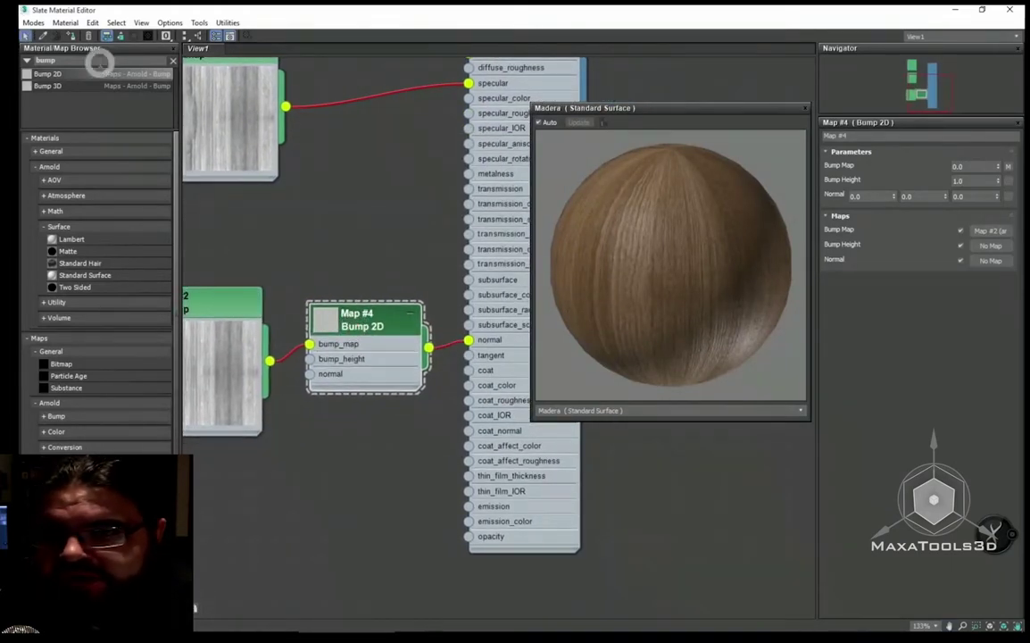
{"action": "left_click", "coordinate": [41, 71]}
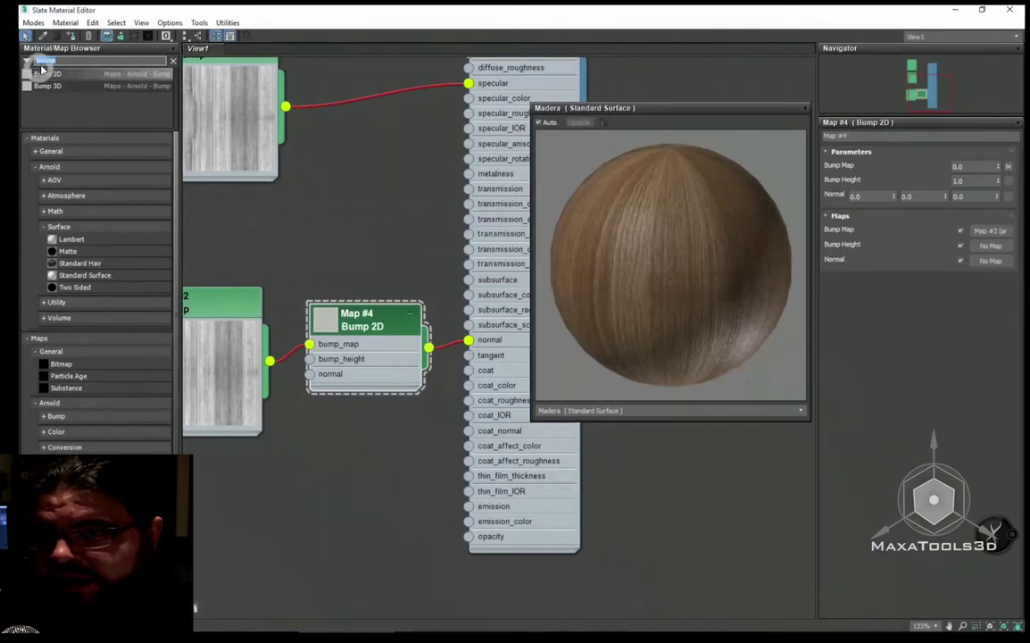
{"action": "left_click_drag", "start_coordinate": [36, 75], "coordinate": [400, 422]}
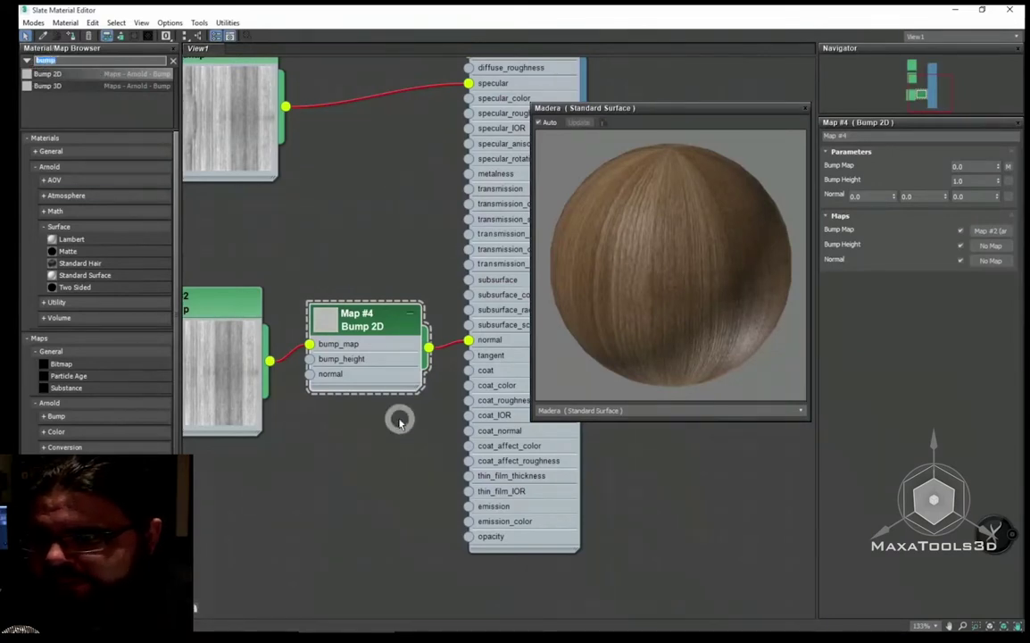
{"action": "mouse_move", "coordinate": [330, 390]}
{"action": "middle_mouse_down"}
{"action": "mouse_move", "coordinate": [304, 368]}
{"action": "mouse_move", "coordinate": [415, 343]}
{"action": "middle_mouse_up"}
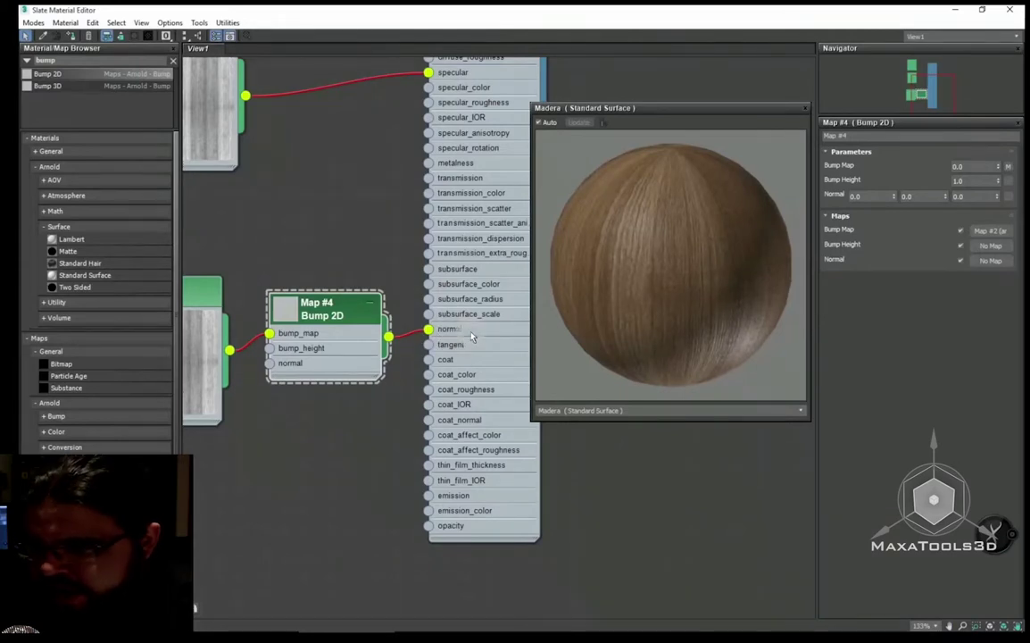
{"action": "right_click", "coordinate": [421, 341]}
- Detach Bump 2D from Madera's normal input and move the bump nodes lower
{"action": "left_click", "coordinate": [420, 356]}
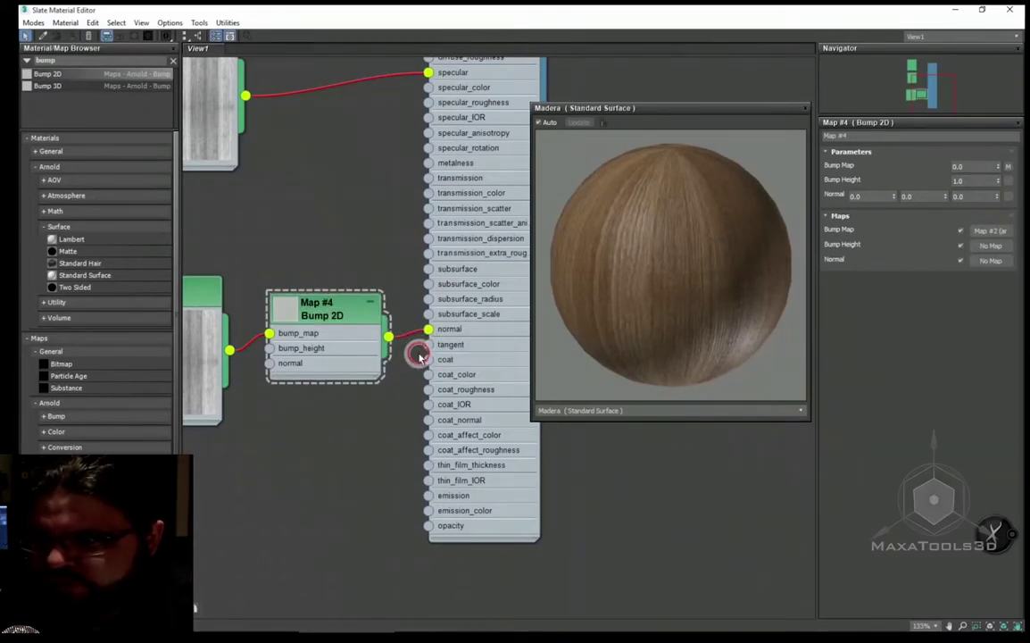
{"action": "left_click_drag", "start_coordinate": [419, 356], "coordinate": [409, 317]}
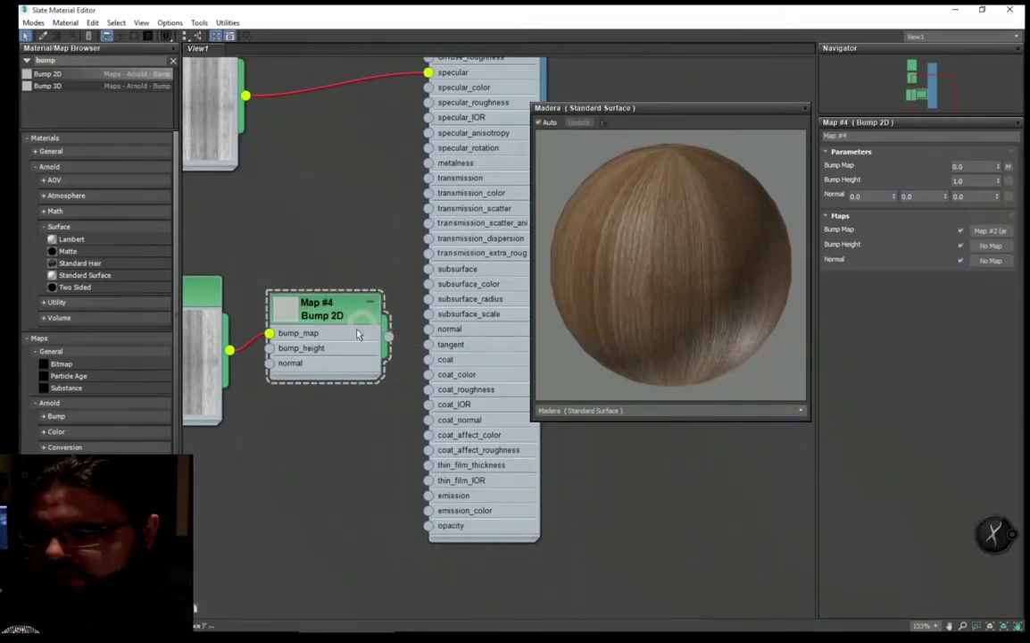
{"action": "scroll", "coordinate": [340, 319], "scroll_direction": "down", "scroll_amount": 1}
{"action": "left_click_drag", "start_coordinate": [349, 340], "coordinate": [334, 442]}
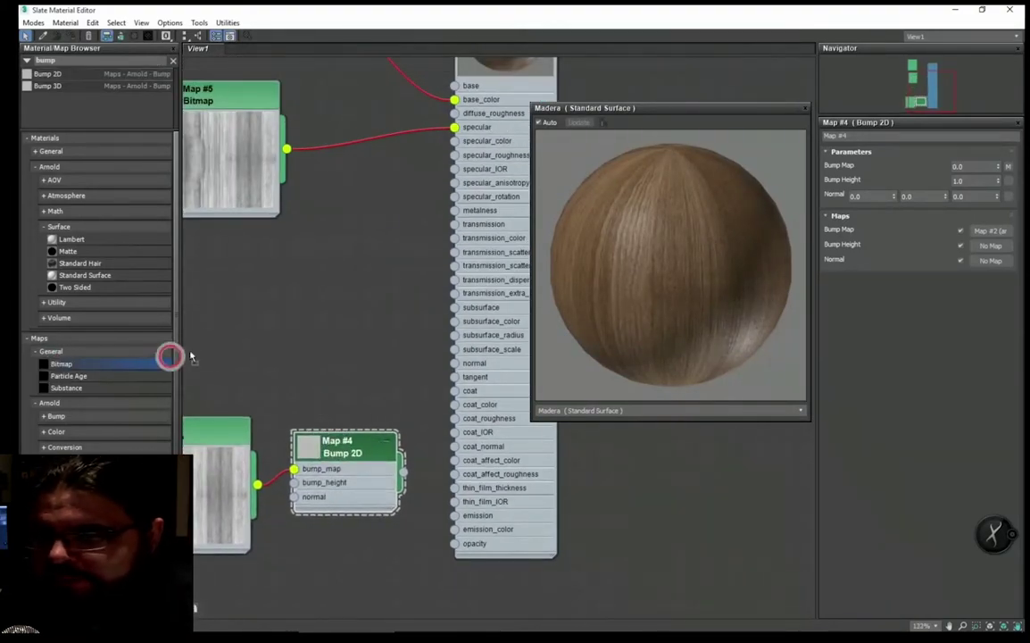
- Add a new Bitmap node from the Maps list and choose NormalMap.png for it
{"action": "left_click_drag", "start_coordinate": [61, 366], "coordinate": [268, 288]}
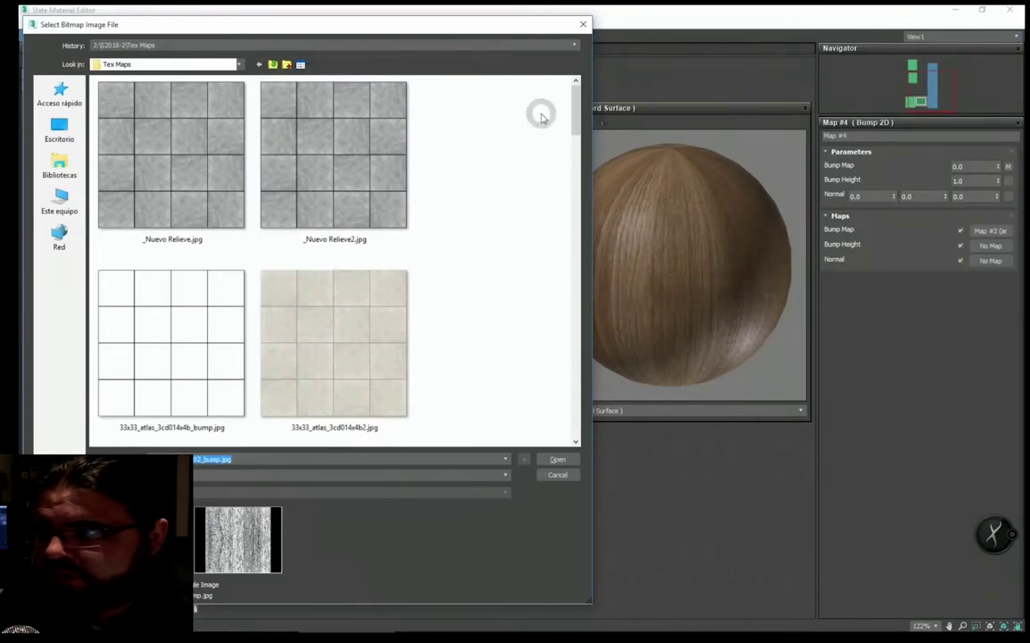
{"action": "mouse_move", "coordinate": [573, 122]}
{"action": "left_mouse_down"}
{"action": "mouse_move", "coordinate": [556, 420]}
{"action": "mouse_move", "coordinate": [553, 334]}
{"action": "mouse_move", "coordinate": [547, 356]}
{"action": "left_mouse_up"}
{"action": "left_click", "coordinate": [240, 303]}
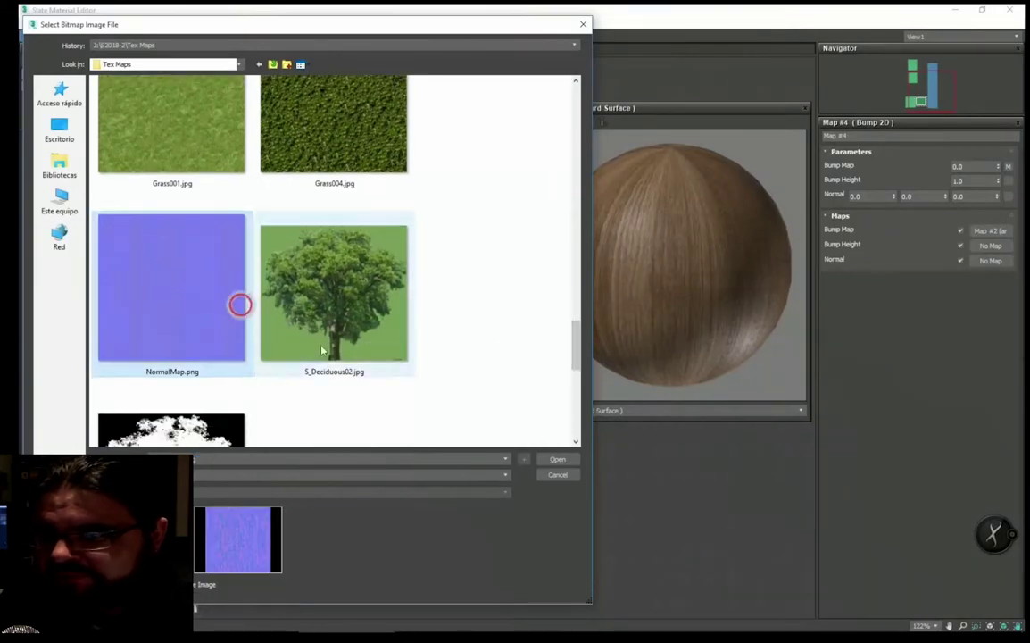
{"action": "left_click", "coordinate": [561, 468]}
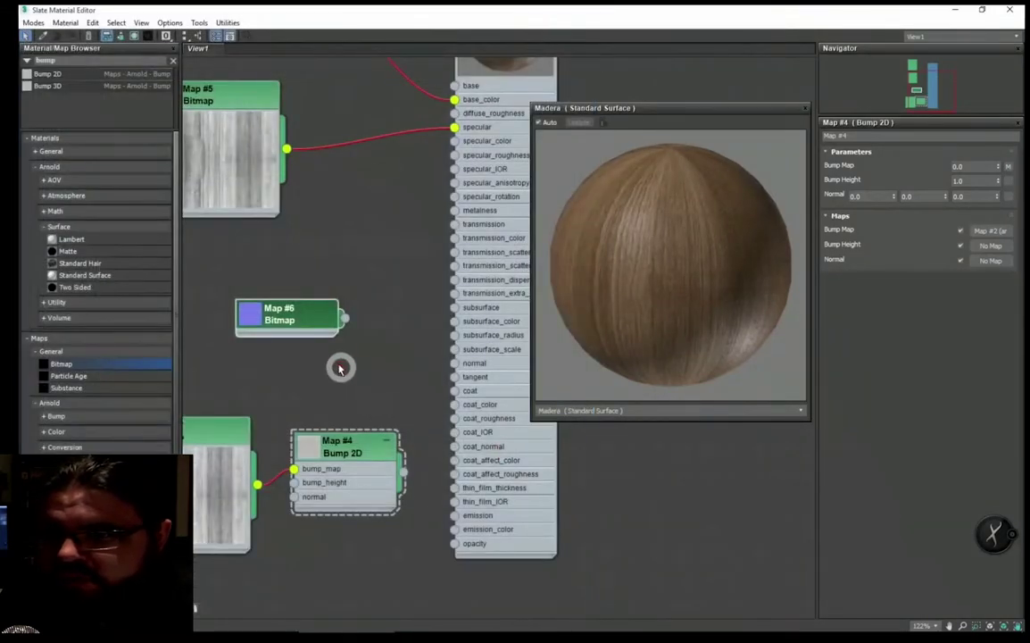
- Load NormalMap.png into the new Map #6 bitmap and position it beside Madera
{"action": "left_click", "coordinate": [257, 314]}
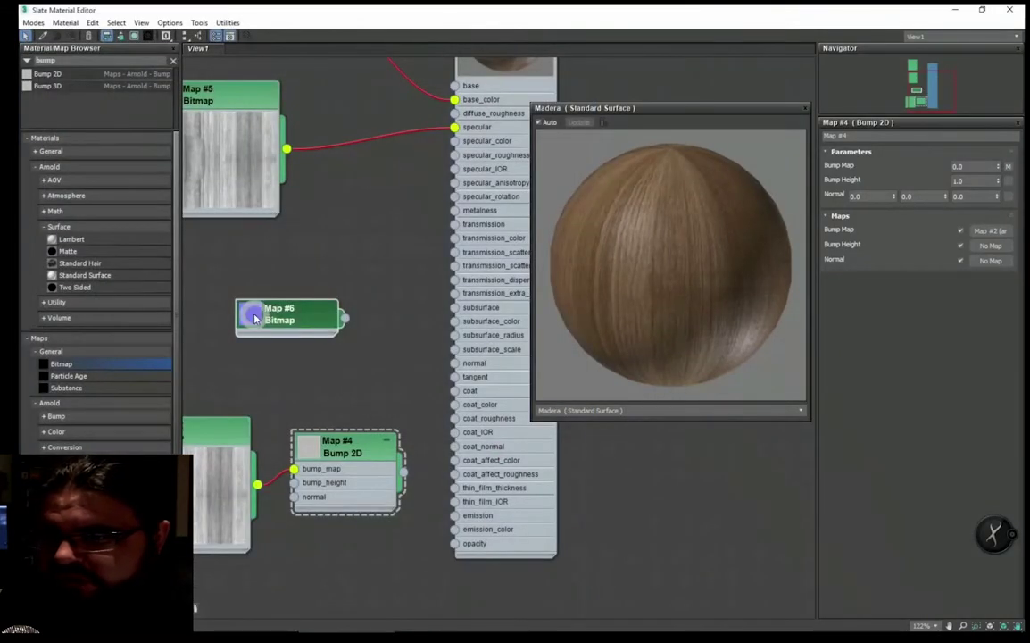
{"action": "middle_click_drag", "start_coordinate": [372, 307], "coordinate": [326, 311]}
{"action": "left_click_drag", "start_coordinate": [237, 324], "coordinate": [345, 305]}
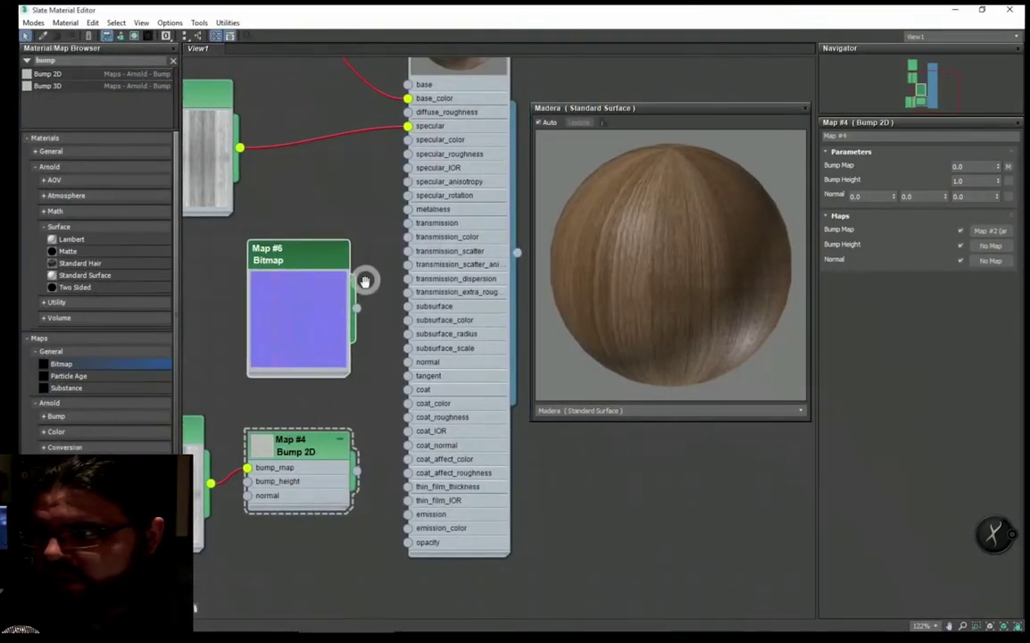
{"action": "mouse_move", "coordinate": [363, 280]}
{"action": "middle_mouse_down"}
{"action": "mouse_move", "coordinate": [403, 164]}
{"action": "mouse_move", "coordinate": [368, 223]}
{"action": "middle_mouse_up"}
- Delete the wires feeding Madera's specular and base_color inputs
{"action": "left_click", "coordinate": [314, 178]}
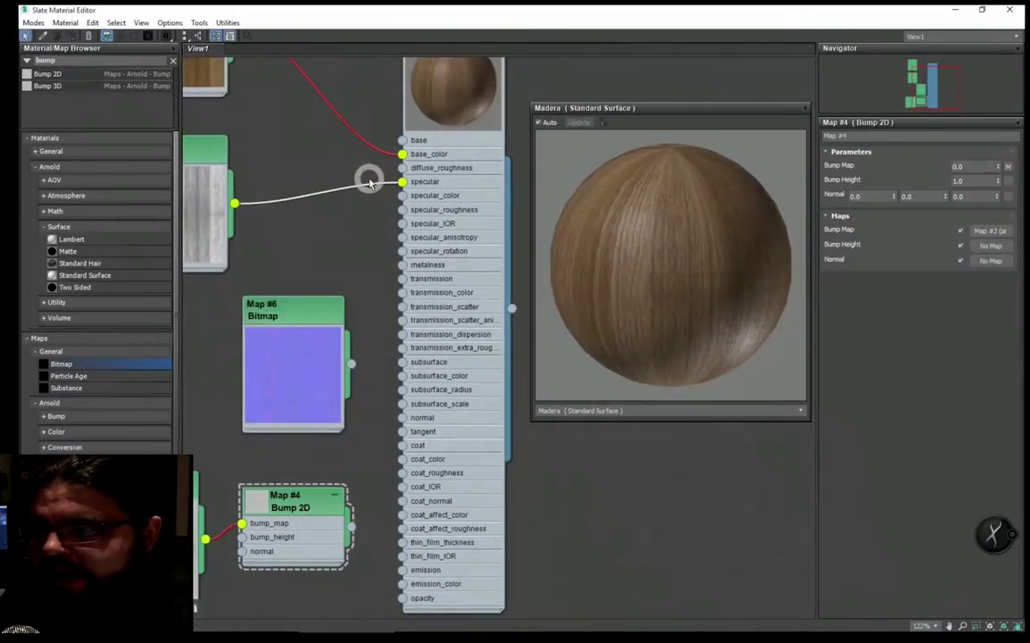
{"action": "left_click", "coordinate": [342, 99]}
{"action": "key", "text": "Delete"}
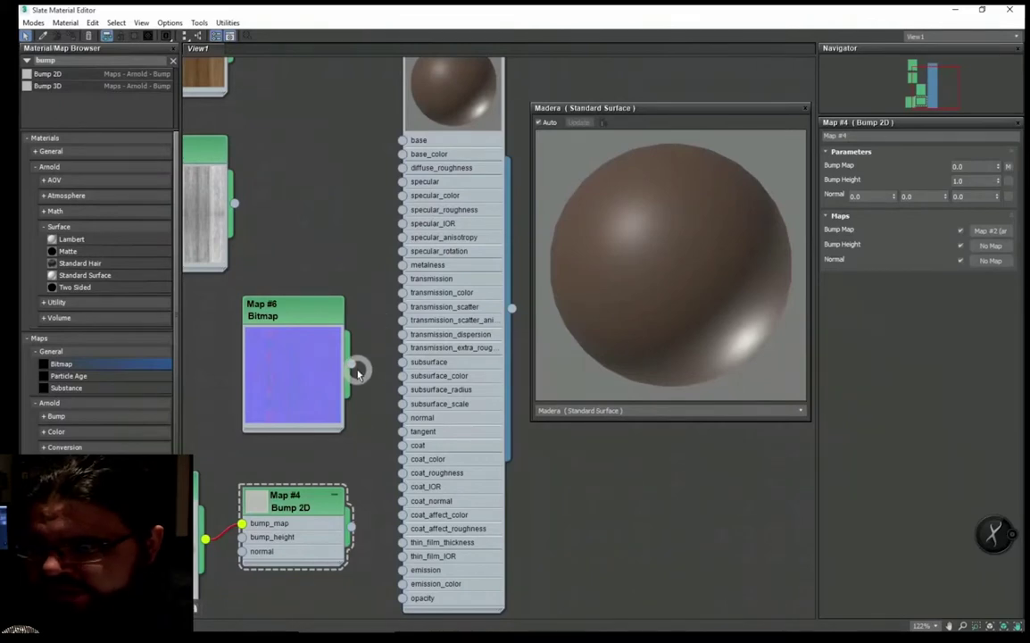
- Wire Map #6 into Madera's normal, review both nodes' parameters, then select that wire
{"action": "left_click_drag", "start_coordinate": [353, 366], "coordinate": [400, 419]}
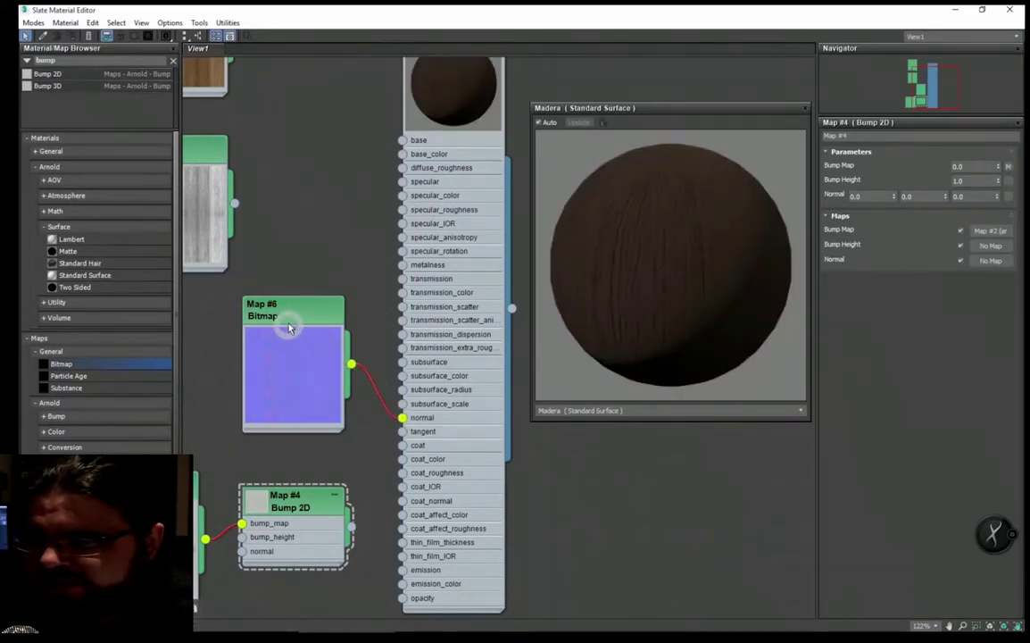
{"action": "middle_click_drag", "start_coordinate": [316, 379], "coordinate": [329, 379]}
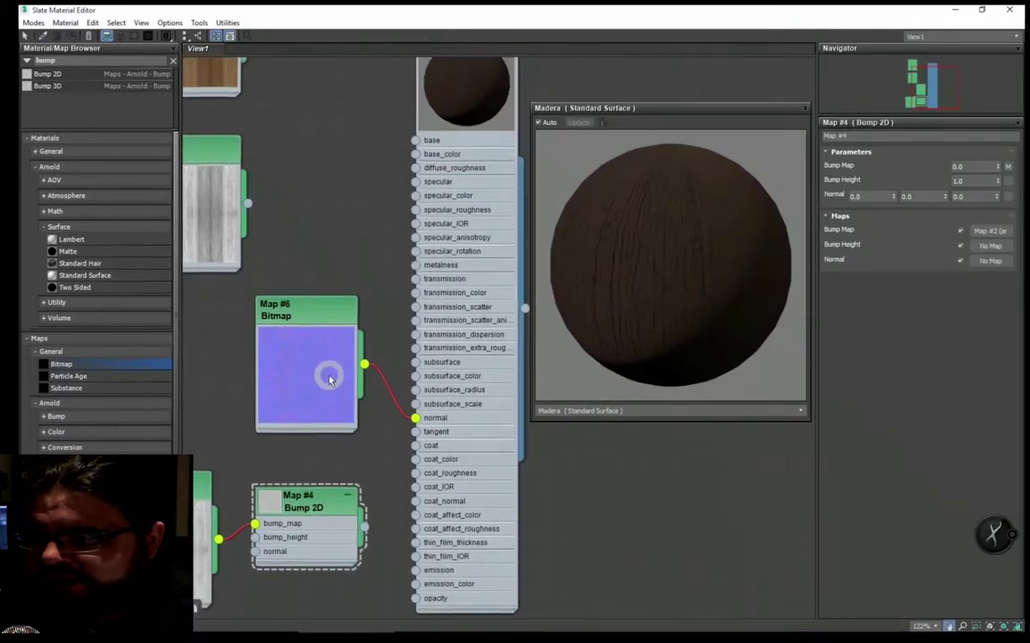
{"action": "double_click", "coordinate": [304, 319]}
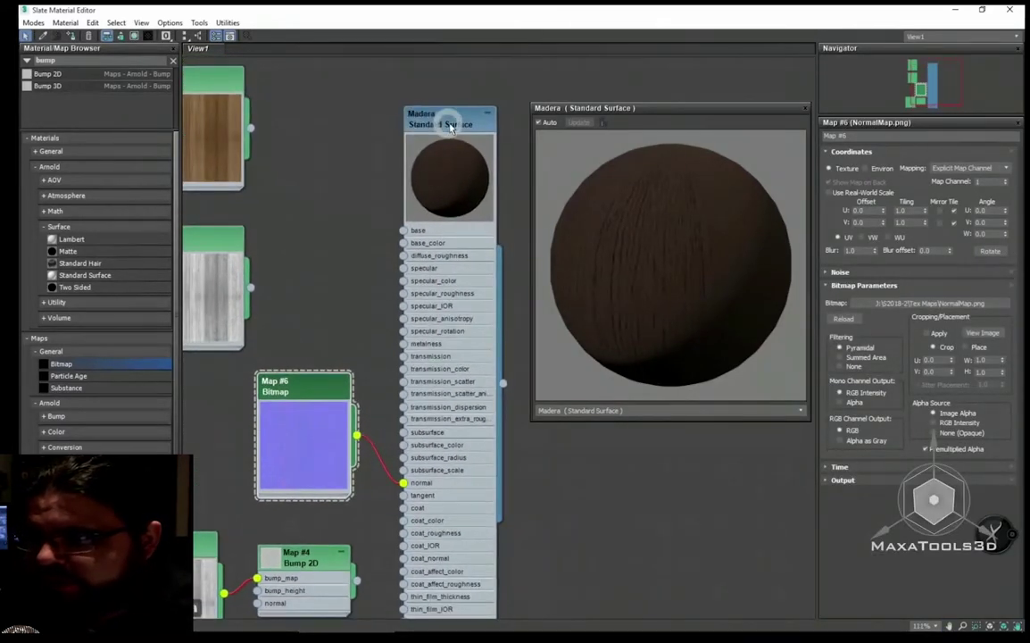
{"action": "double_click", "coordinate": [451, 140]}
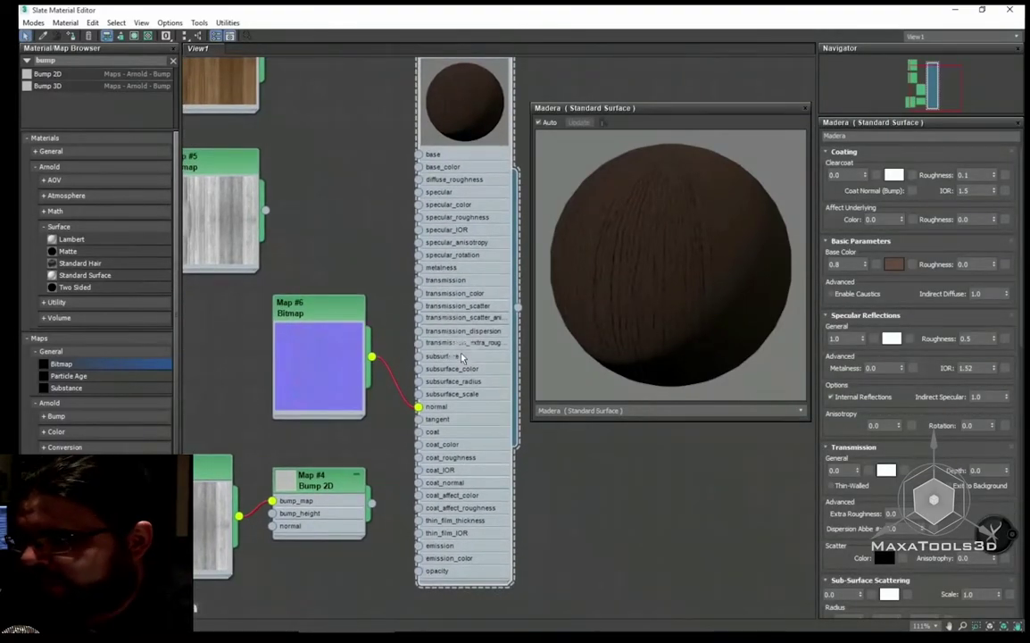
{"action": "double_click", "coordinate": [353, 317]}
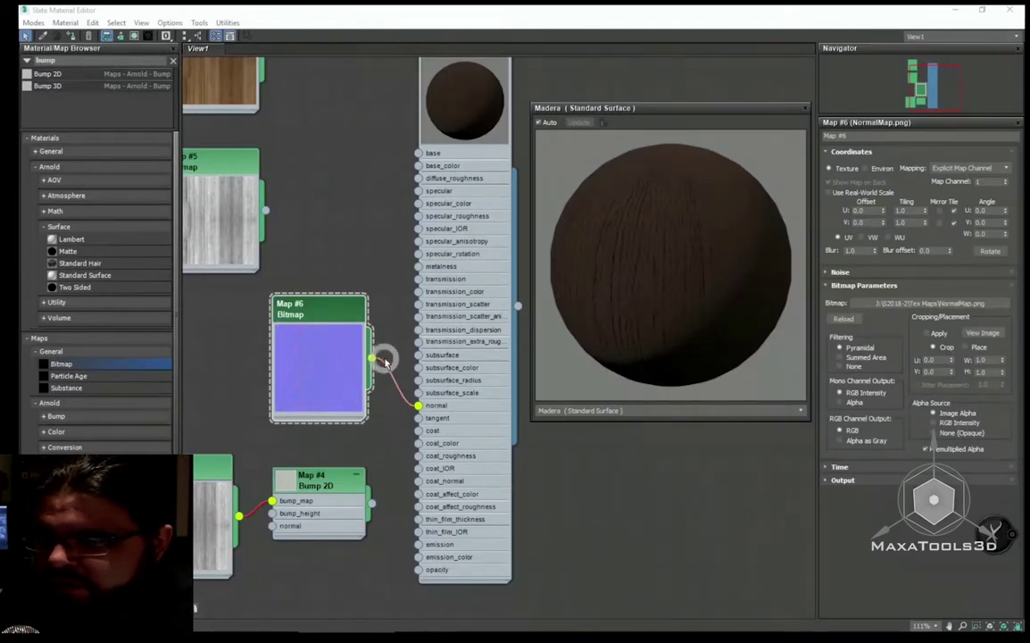
{"action": "left_click", "coordinate": [382, 392]}
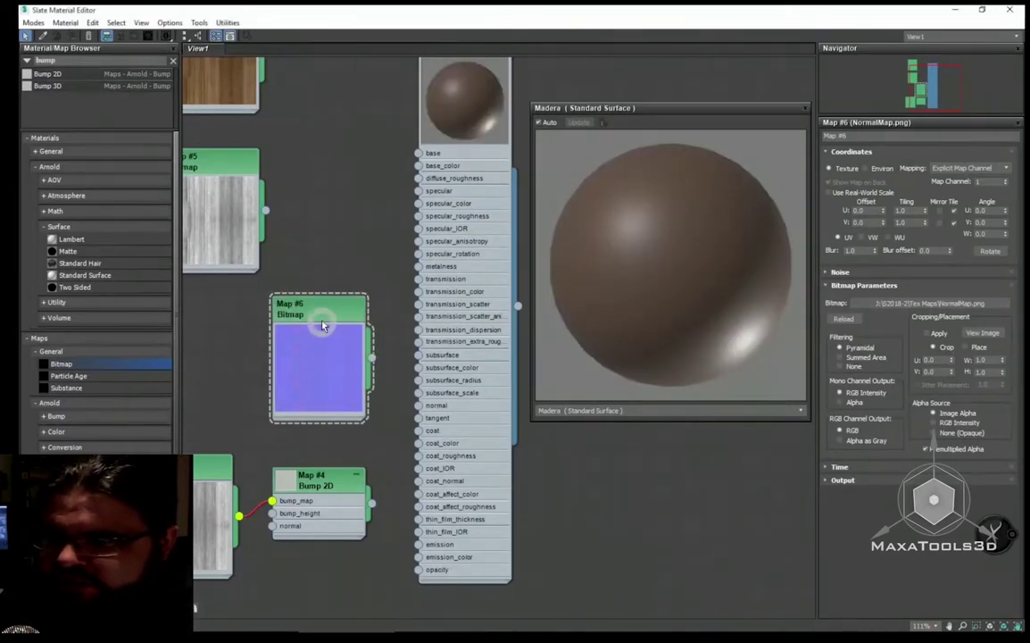
- Delete the Map #6 normal-map bitmap and reconnect Bump 2D to Madera's normal input
{"action": "key", "text": "Delete"}
{"action": "middle_click_drag", "start_coordinate": [319, 315], "coordinate": [395, 324]}
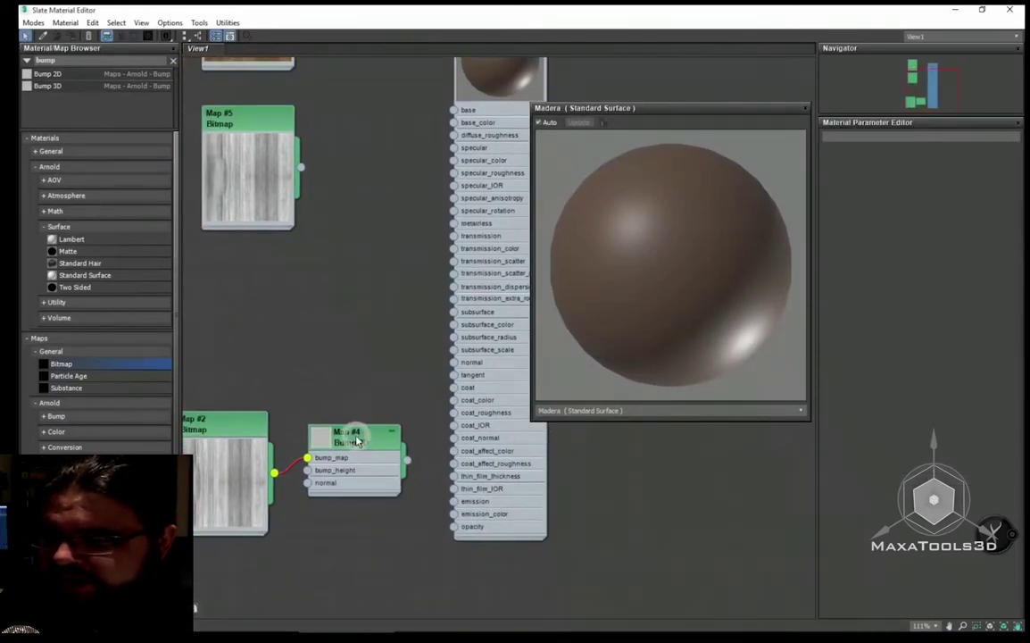
{"action": "middle_click_drag", "start_coordinate": [356, 440], "coordinate": [372, 303]}
{"action": "scroll", "coordinate": [393, 384], "scroll_direction": "up", "scroll_amount": 1}
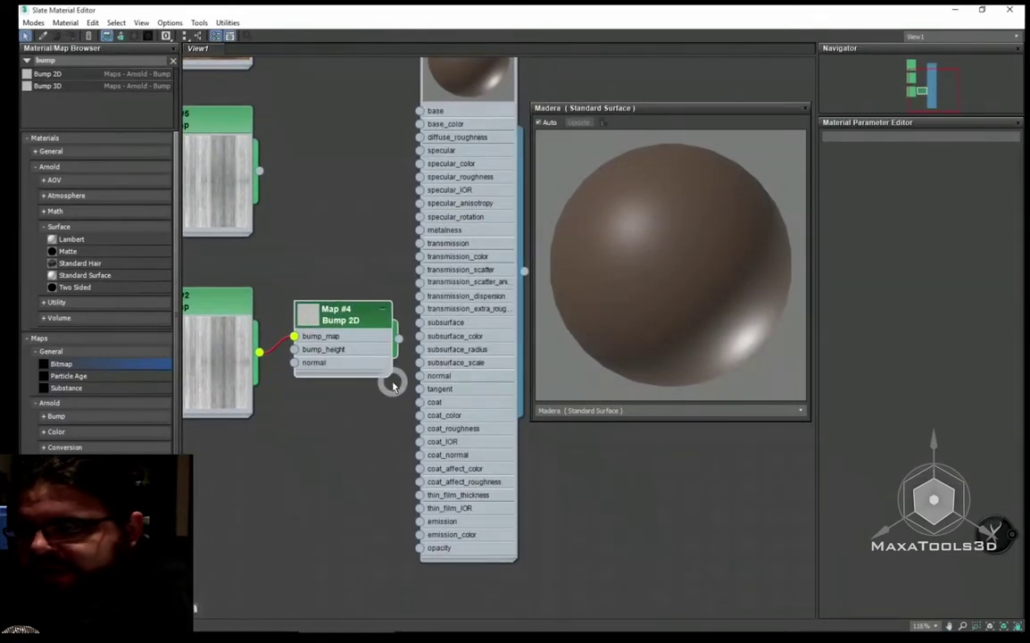
{"action": "middle_click_drag", "start_coordinate": [393, 385], "coordinate": [387, 384]}
{"action": "left_click_drag", "start_coordinate": [346, 323], "coordinate": [321, 339]}
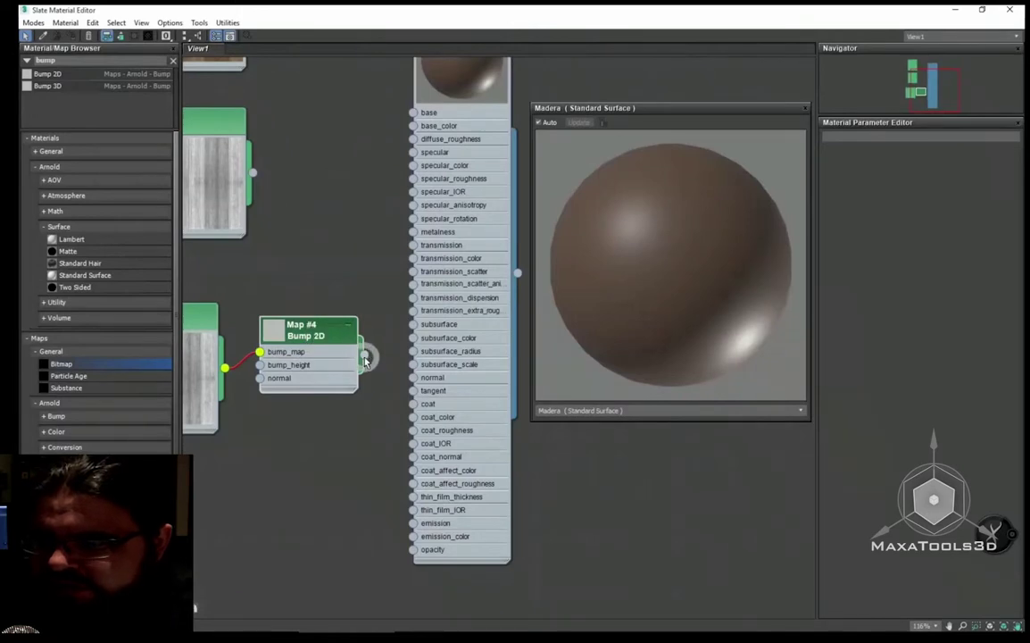
{"action": "left_click_drag", "start_coordinate": [378, 371], "coordinate": [414, 379]}
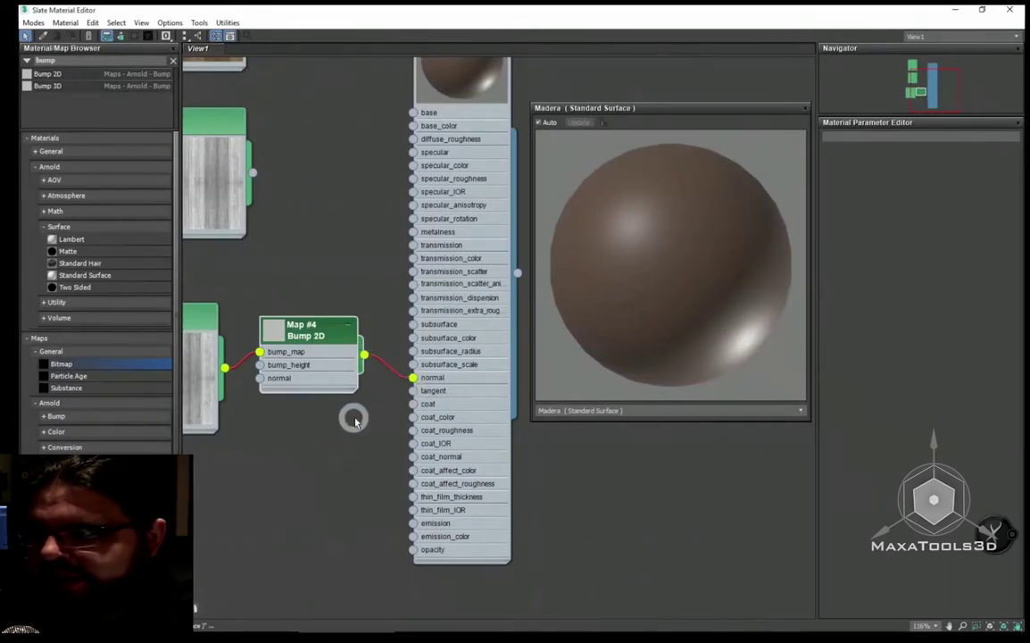
- Wire the grey Map #5 to specular and the wood Map #1 to base_color
{"action": "middle_click_drag", "start_coordinate": [356, 421], "coordinate": [392, 433]}
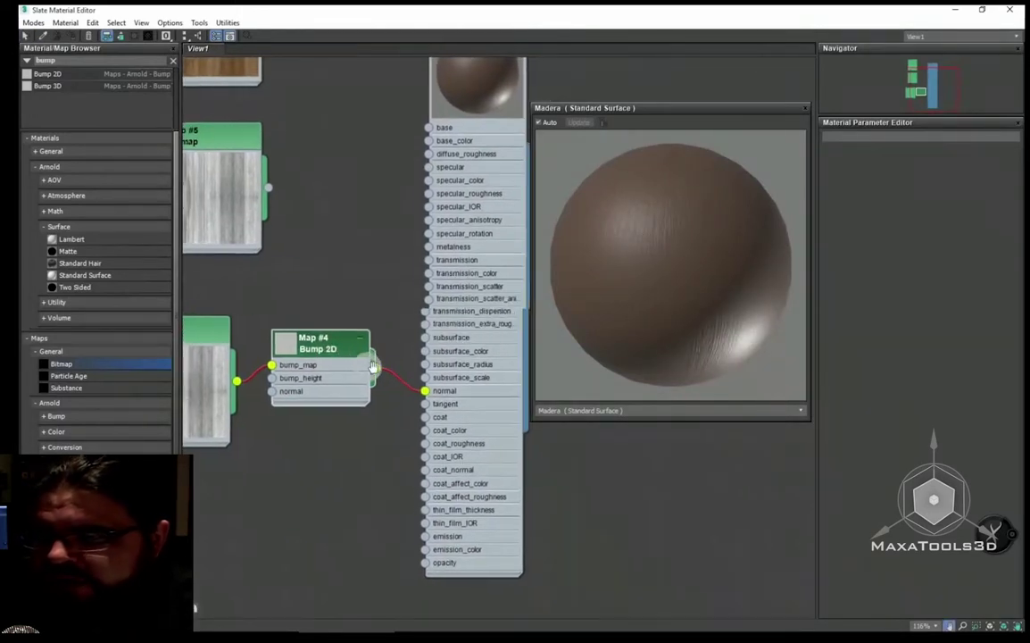
{"action": "left_click_drag", "start_coordinate": [337, 353], "coordinate": [338, 368]}
{"action": "middle_click_drag", "start_coordinate": [338, 367], "coordinate": [395, 390]}
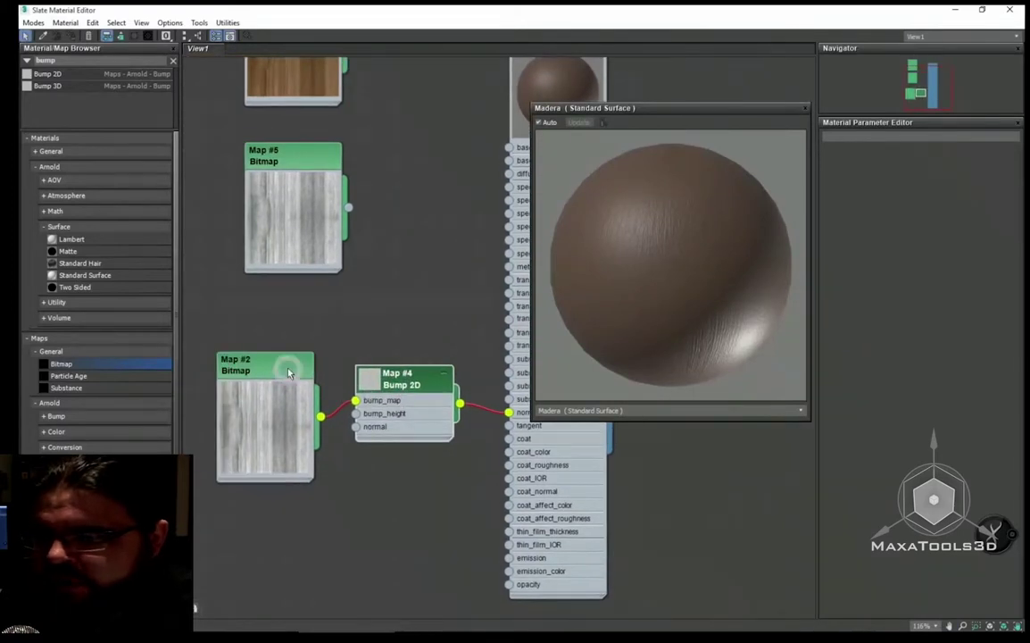
{"action": "left_click_drag", "start_coordinate": [286, 366], "coordinate": [308, 341]}
{"action": "middle_click_drag", "start_coordinate": [370, 271], "coordinate": [304, 351]}
{"action": "left_click_drag", "start_coordinate": [284, 288], "coordinate": [439, 273]}
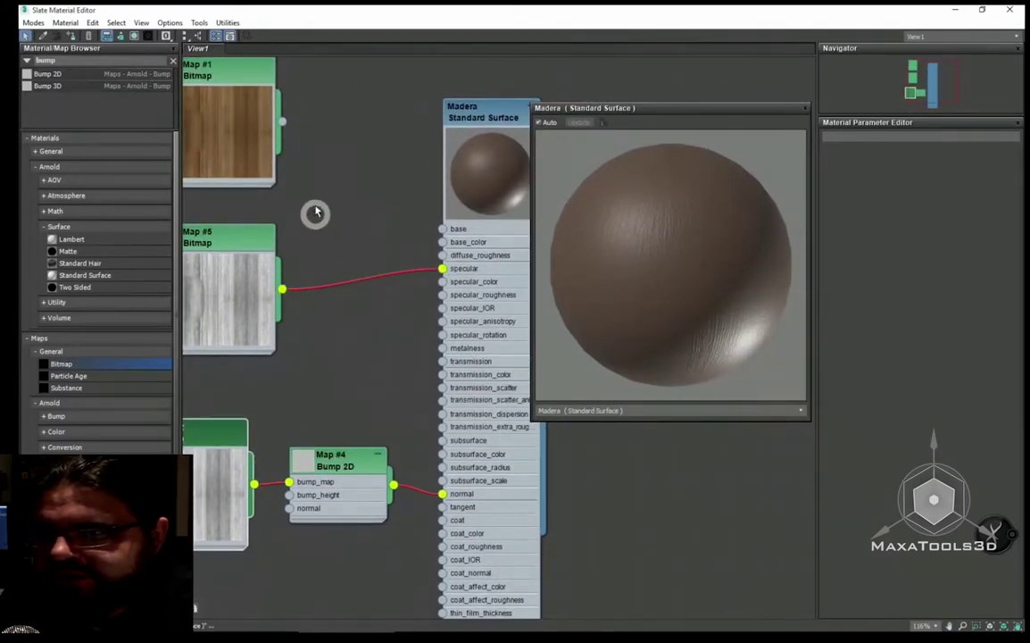
{"action": "middle_click_drag", "start_coordinate": [286, 82], "coordinate": [296, 154]}
{"action": "left_click_drag", "start_coordinate": [291, 192], "coordinate": [452, 313]}
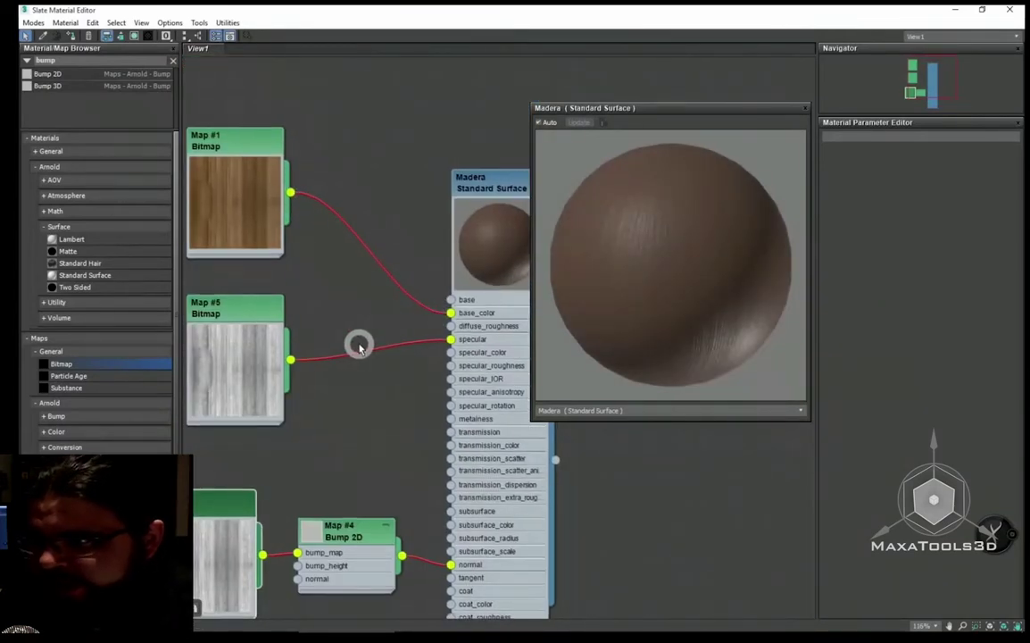
{"action": "scroll", "coordinate": [368, 348], "scroll_direction": "down", "scroll_amount": 2}
{"action": "scroll", "coordinate": [375, 322], "scroll_direction": "down", "scroll_amount": 1}
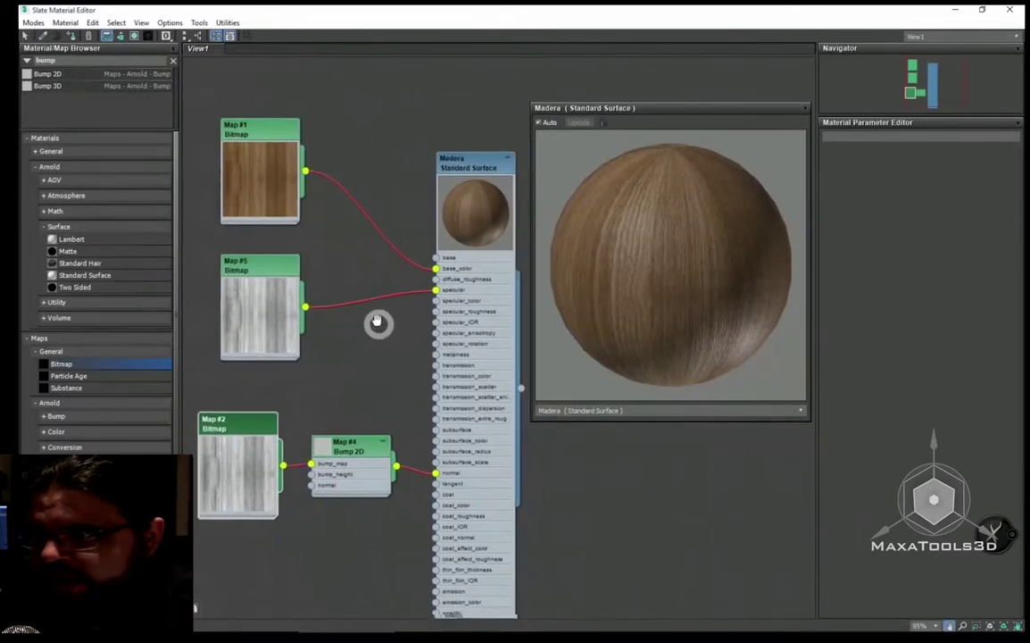
{"action": "scroll", "coordinate": [372, 320], "scroll_direction": "down", "scroll_amount": 1}
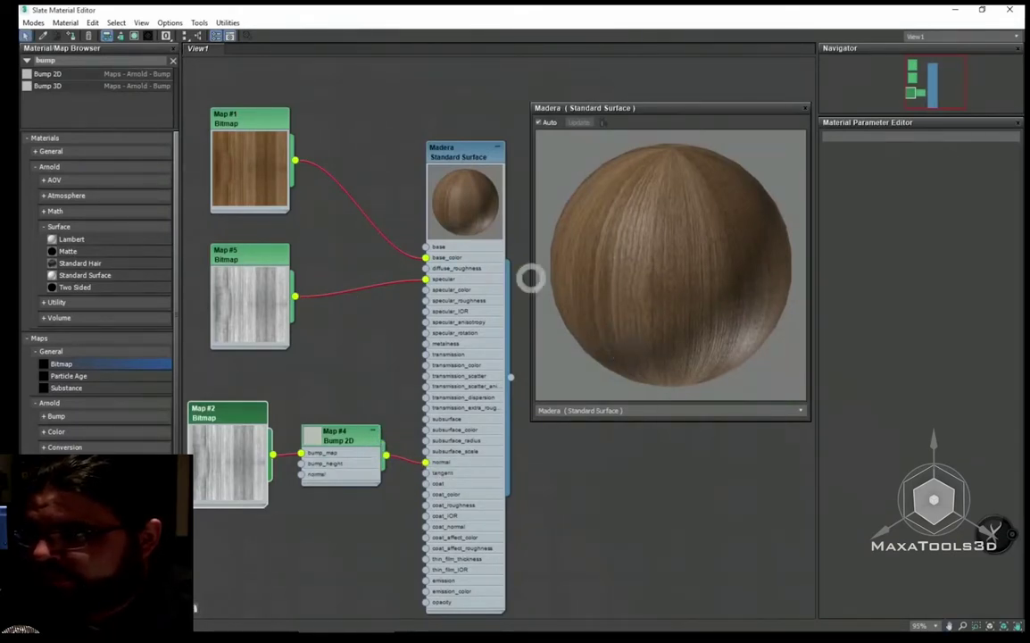
{"action": "middle_click_drag", "start_coordinate": [472, 151], "coordinate": [477, 140]}
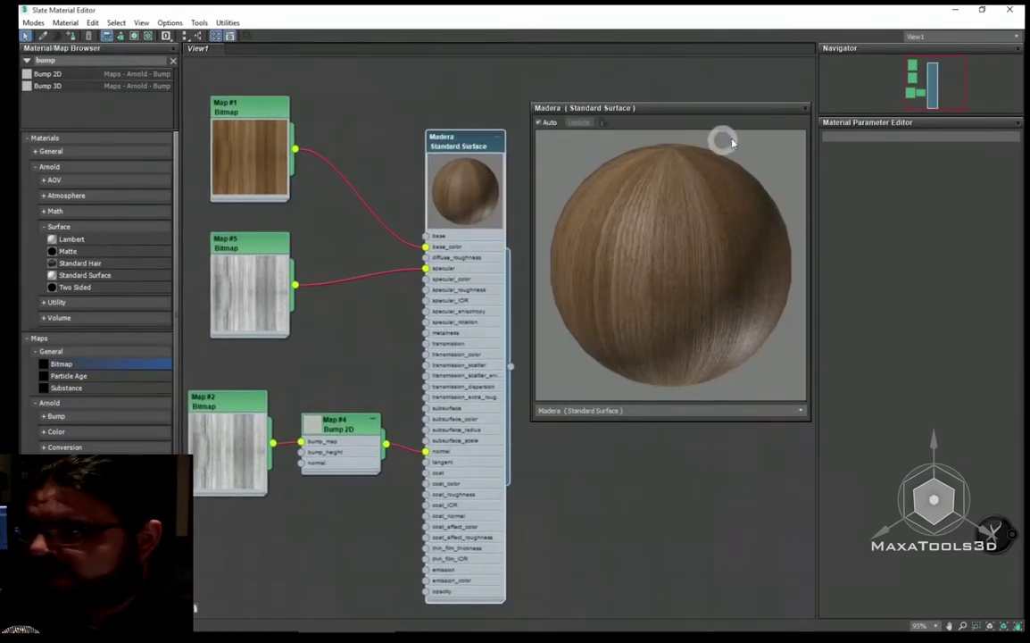